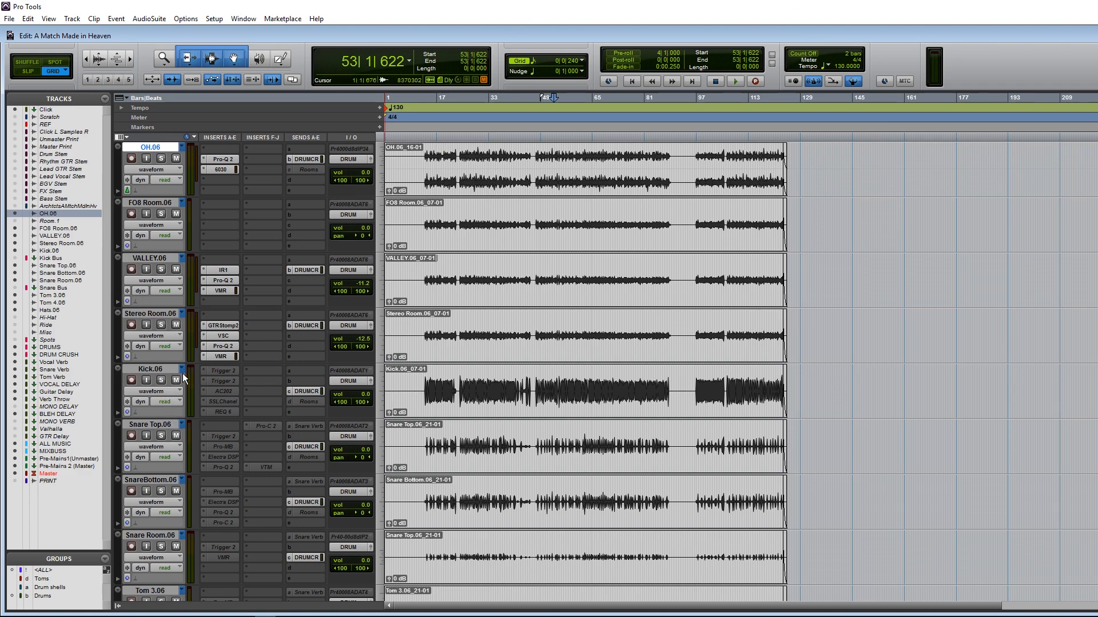
- Review the drum tracks and audition the VALLEY.06 and Stereo Room.06 tracks in solo
scroll(170, 377, up, 1)
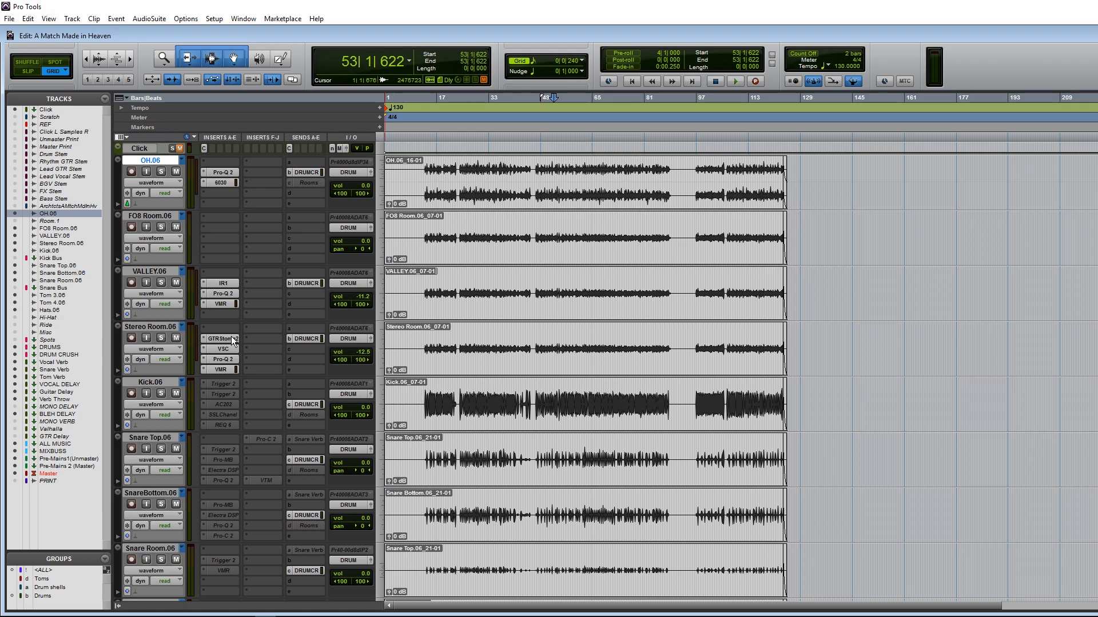
scroll(270, 422, down, 10)
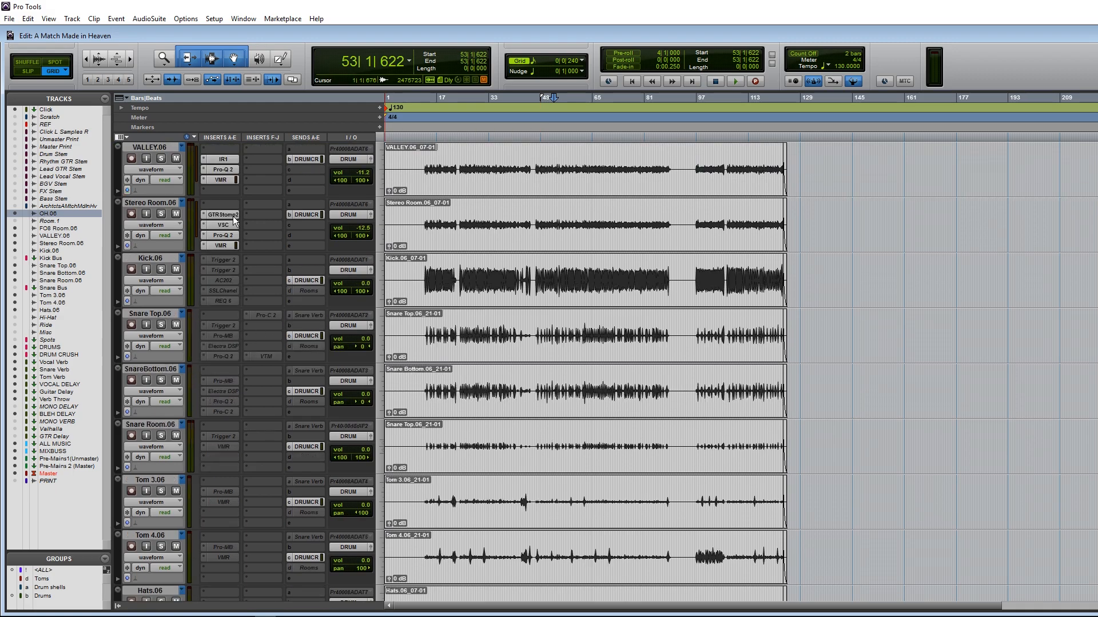
scroll(255, 391, up, 10)
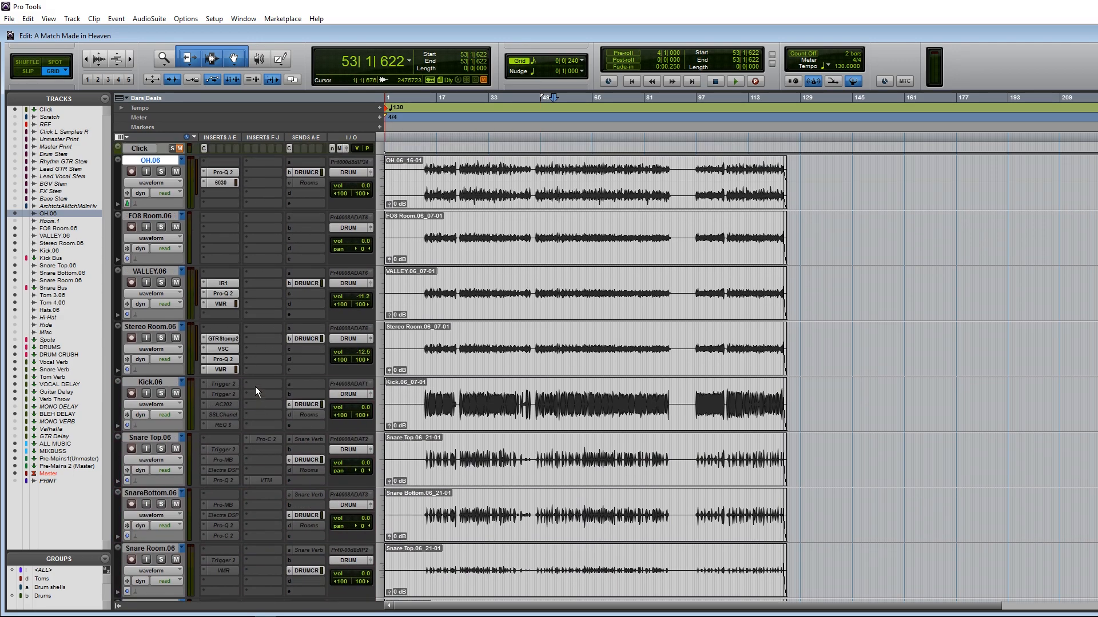
click(161, 282)
click(160, 338)
click(490, 252)
click(465, 245)
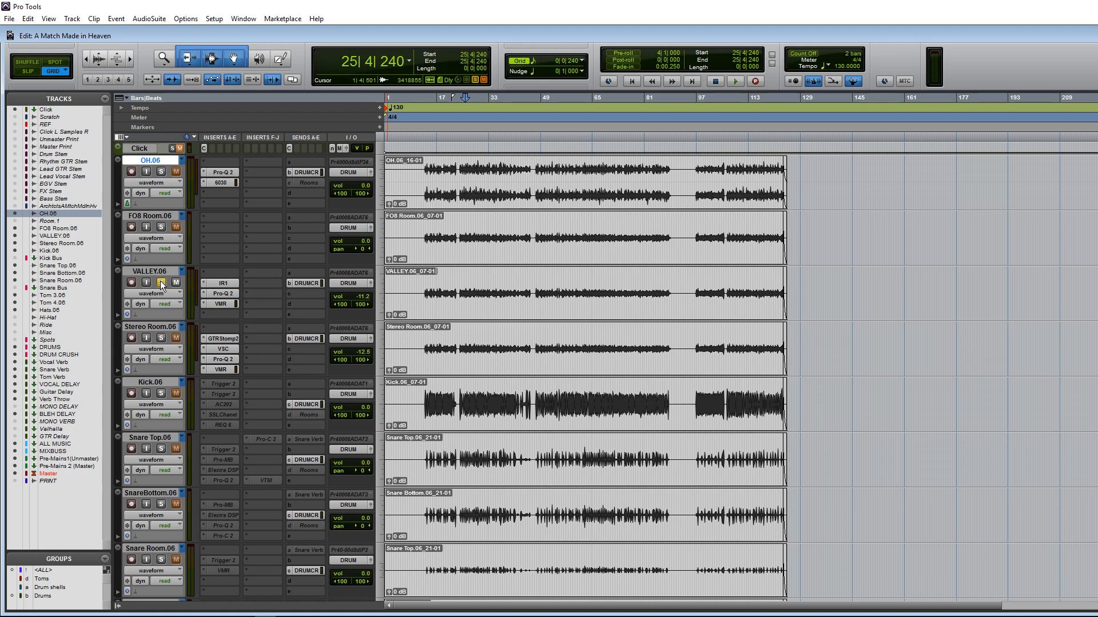
- Play the drum mix from 28|3|000 with both room tracks included
click(474, 389)
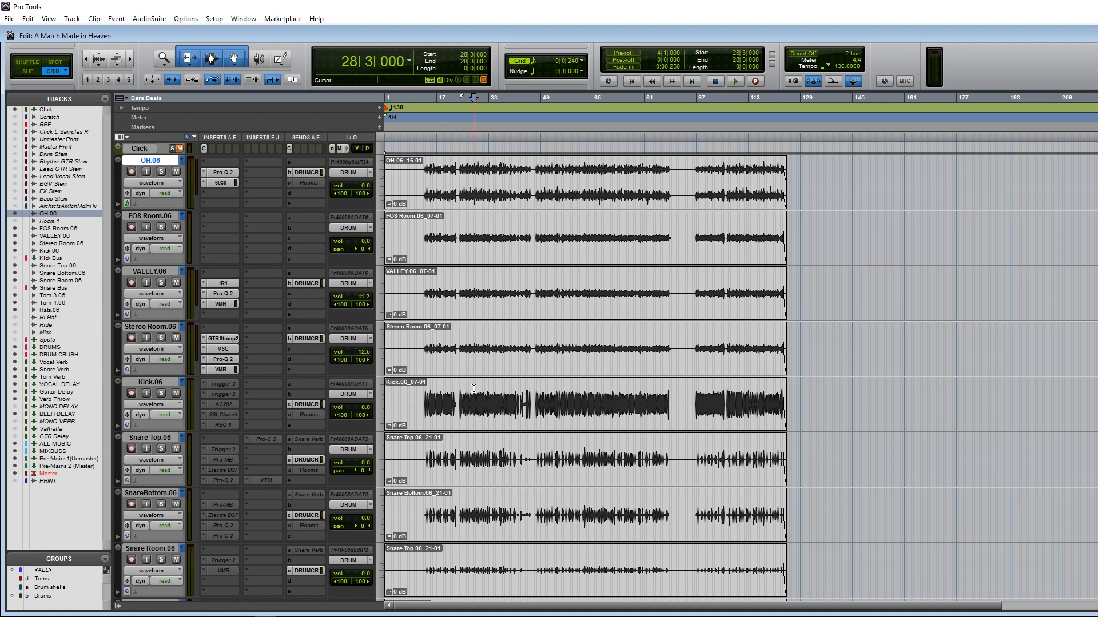
key(space)
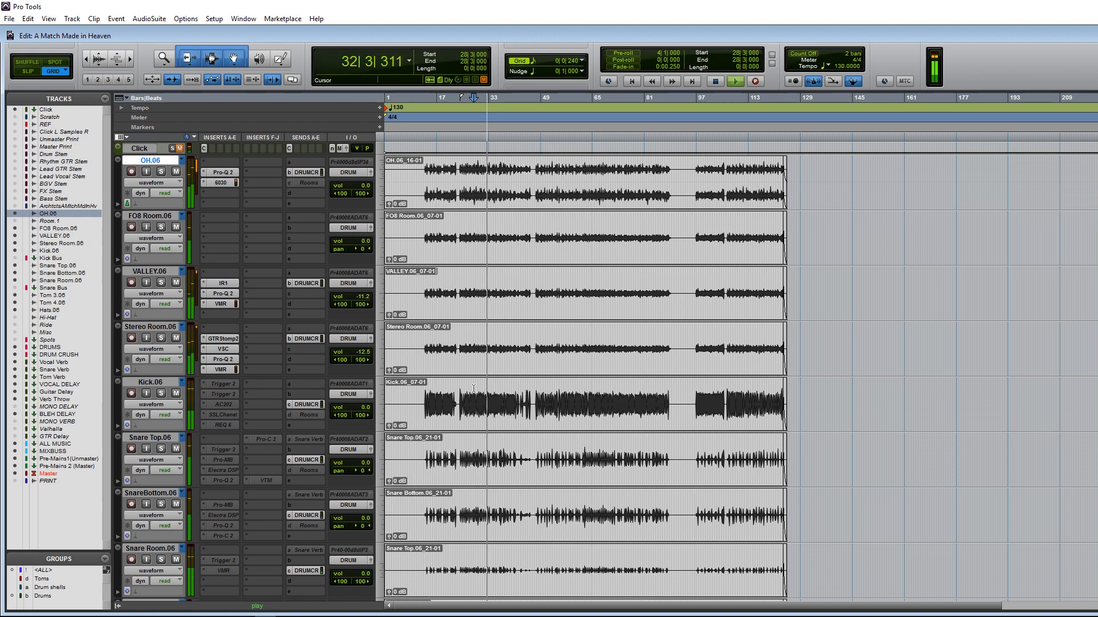
key(space)
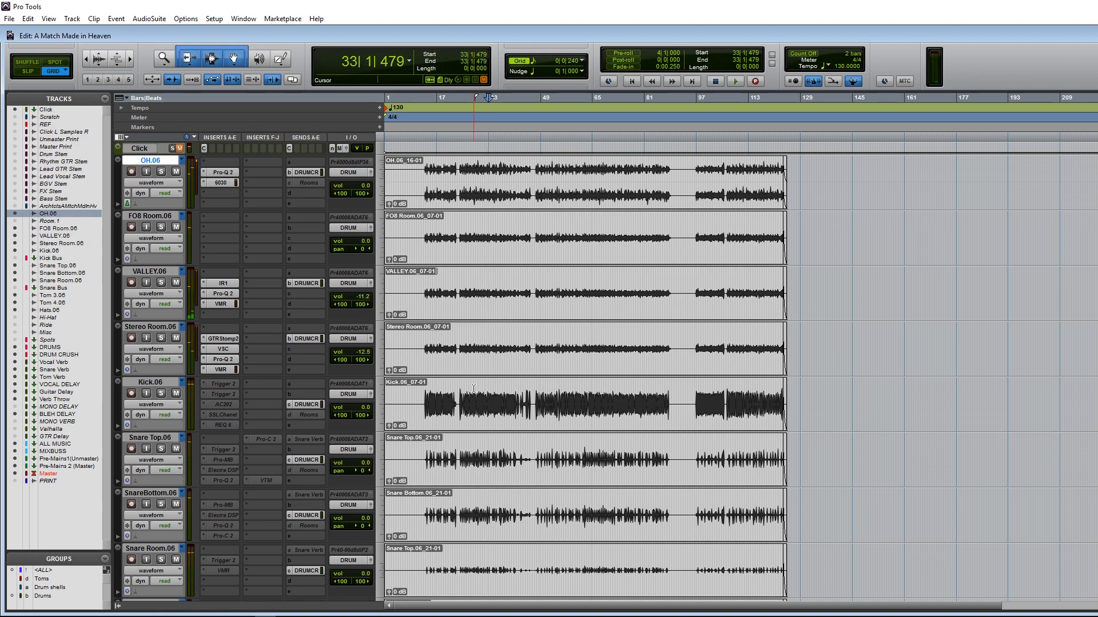
- Mute the Stereo Room.06 and VALLEY.06 tracks and play the drums without them
click(176, 338)
click(176, 283)
key(space)
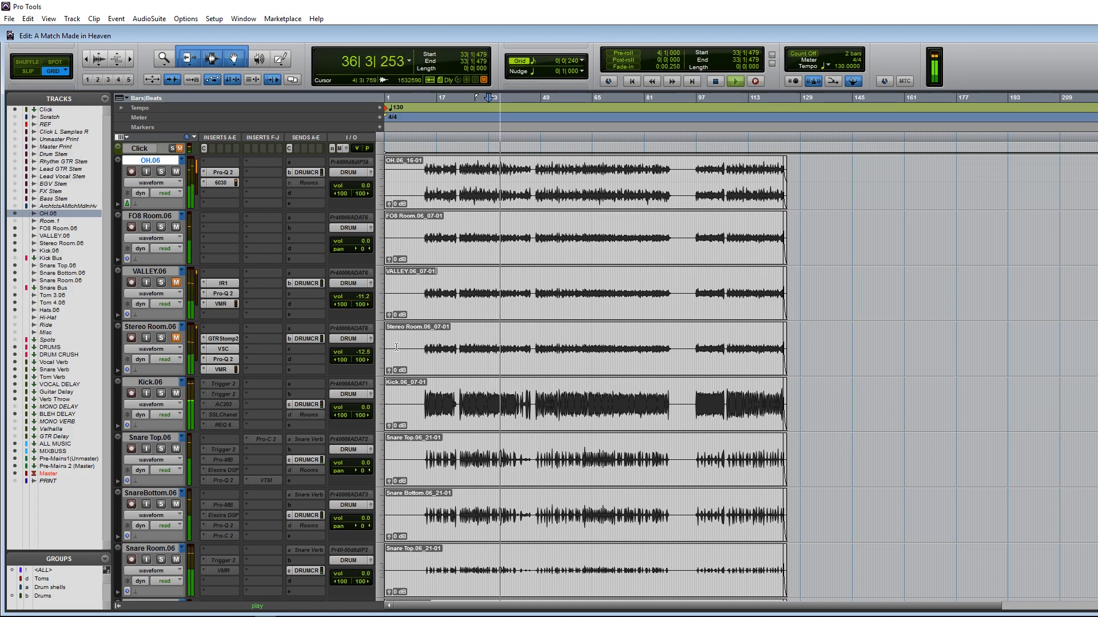
key(space)
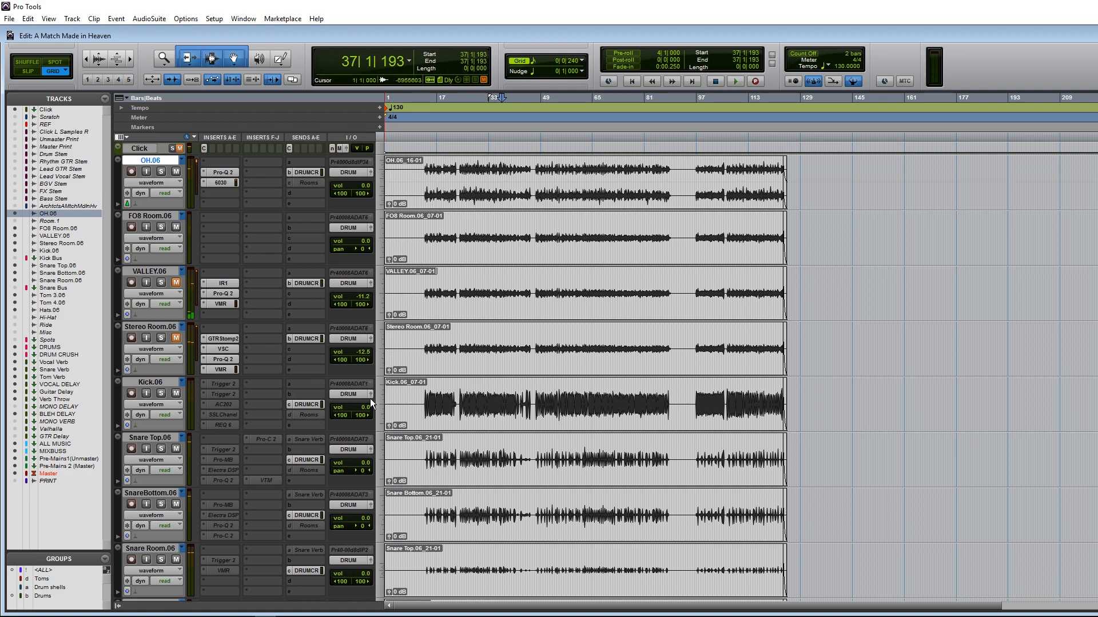
- Solo the Kick.06 track and listen to it from about bar 27|4
click(473, 400)
click(161, 394)
key(space)
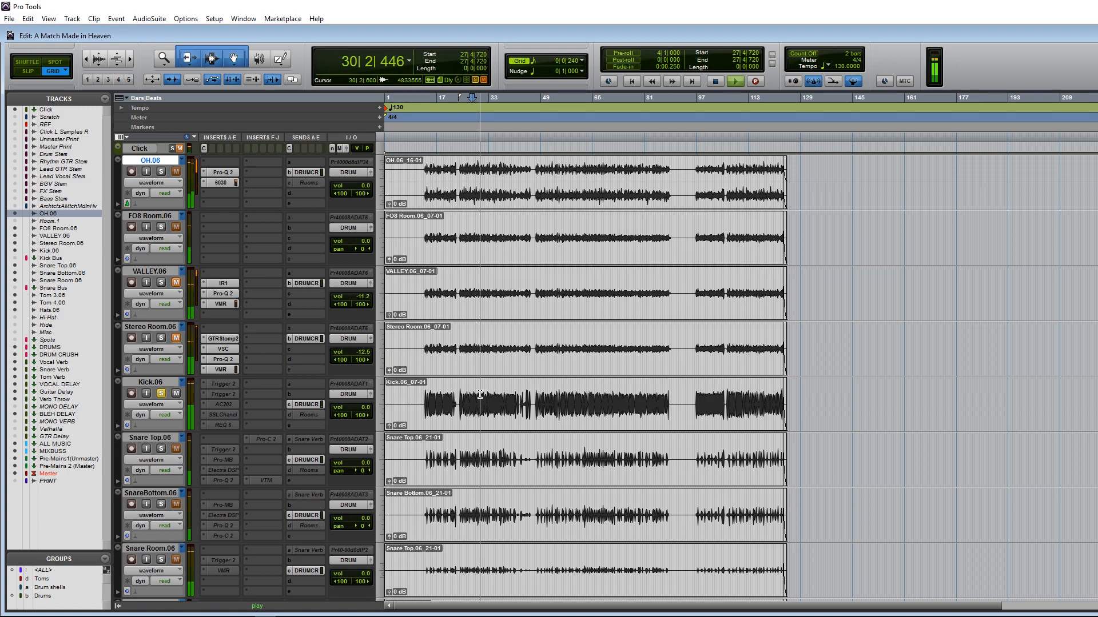
key(space)
- Activate the first Trigger 2 insert on Kick.06 and show its sample browser
click(229, 383)
right_click(229, 383)
click(238, 395)
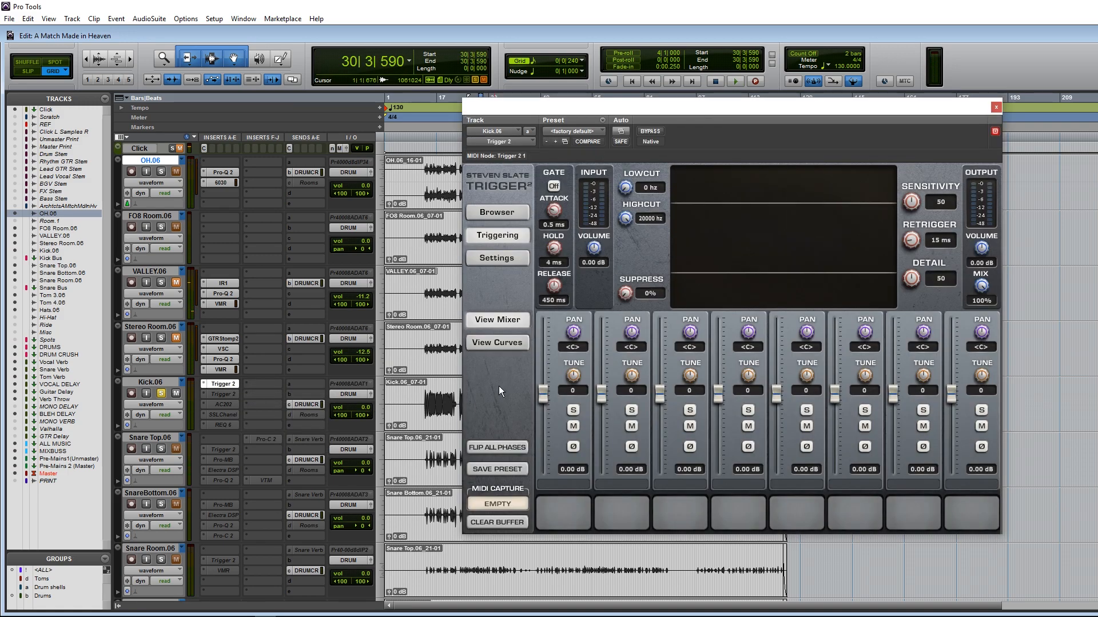
click(493, 213)
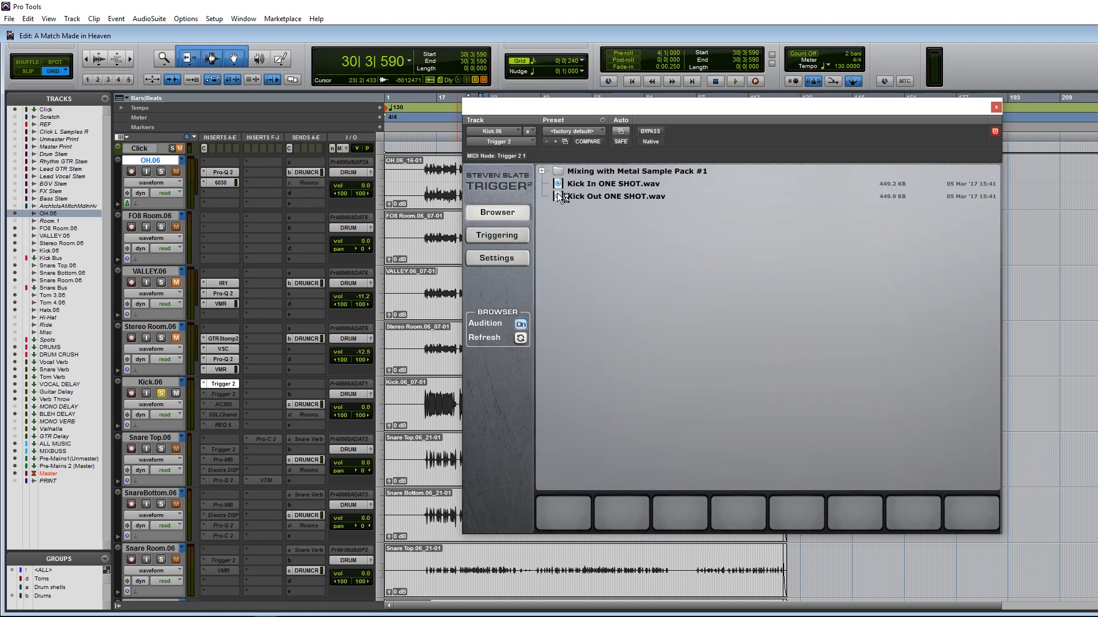
- Expand Mixing with Metal Sample Pack #1 down to the Kick folder under TCI, leaving the WAV folder collapsed
click(622, 170)
click(541, 171)
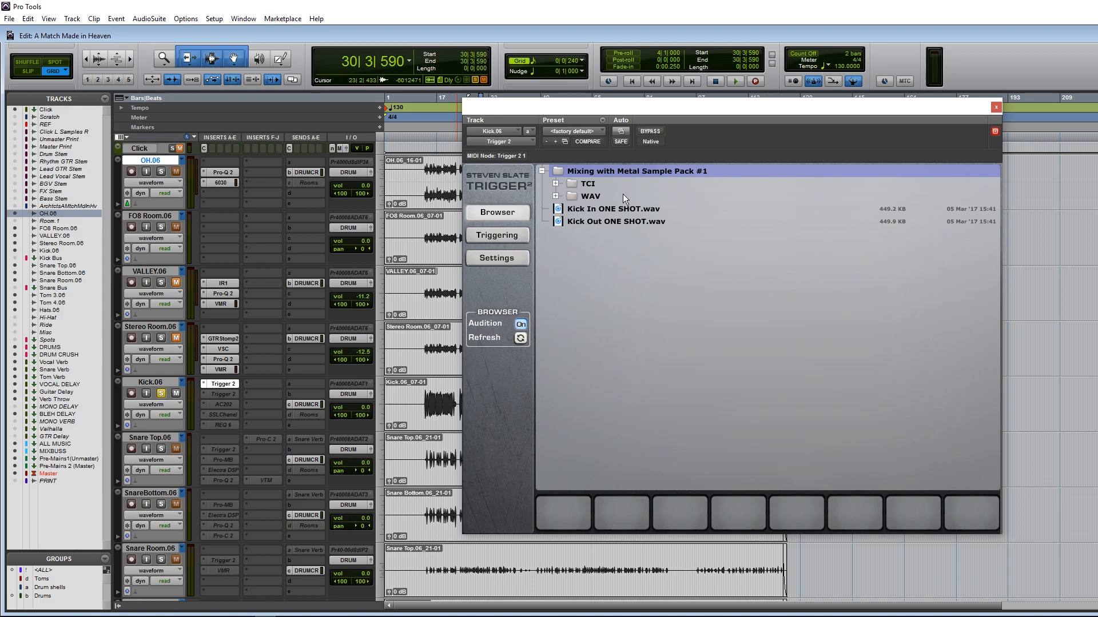
click(556, 195)
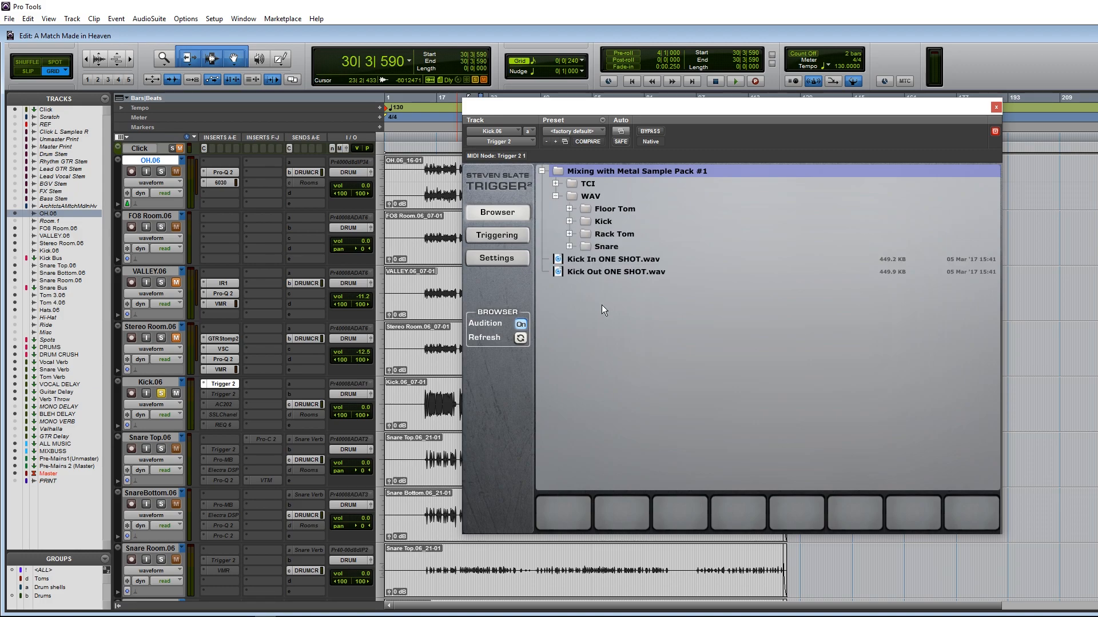
click(555, 184)
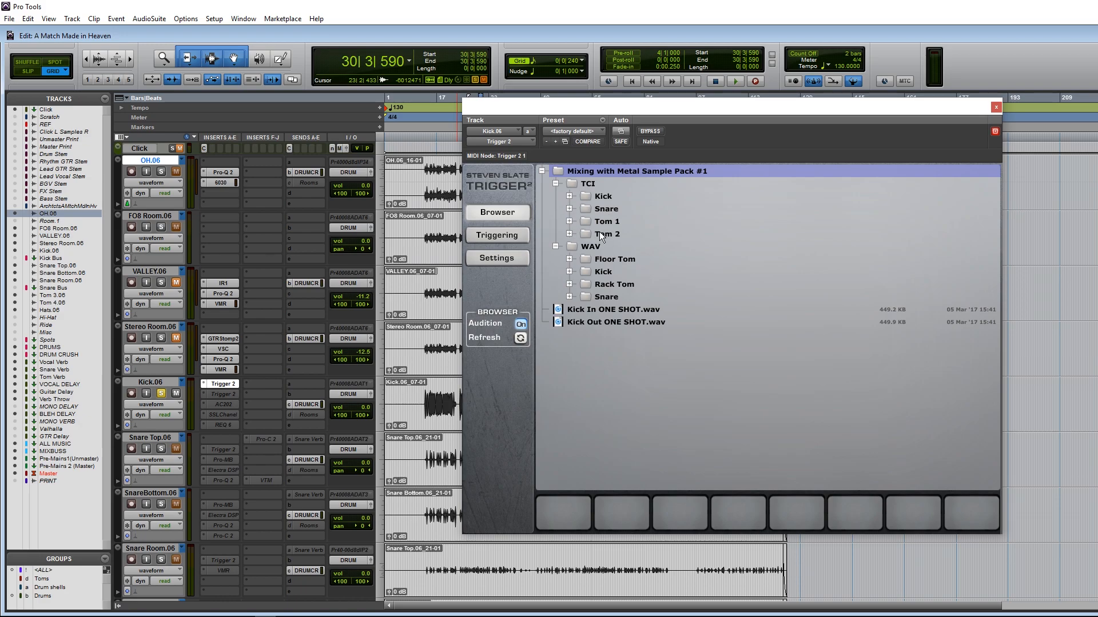
click(555, 246)
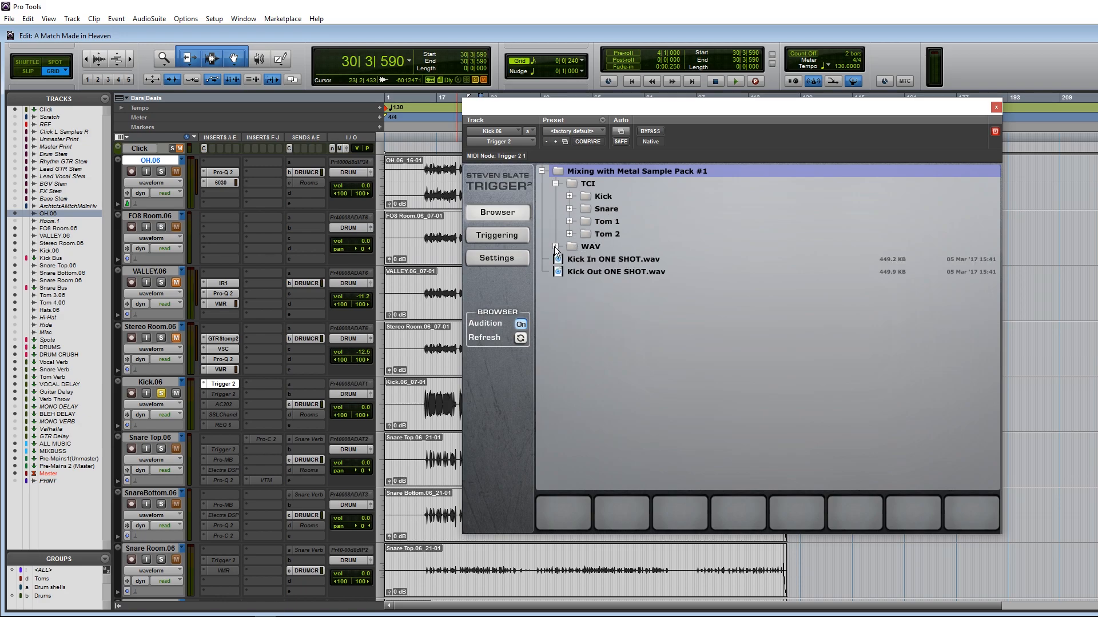
click(555, 246)
click(556, 246)
click(568, 196)
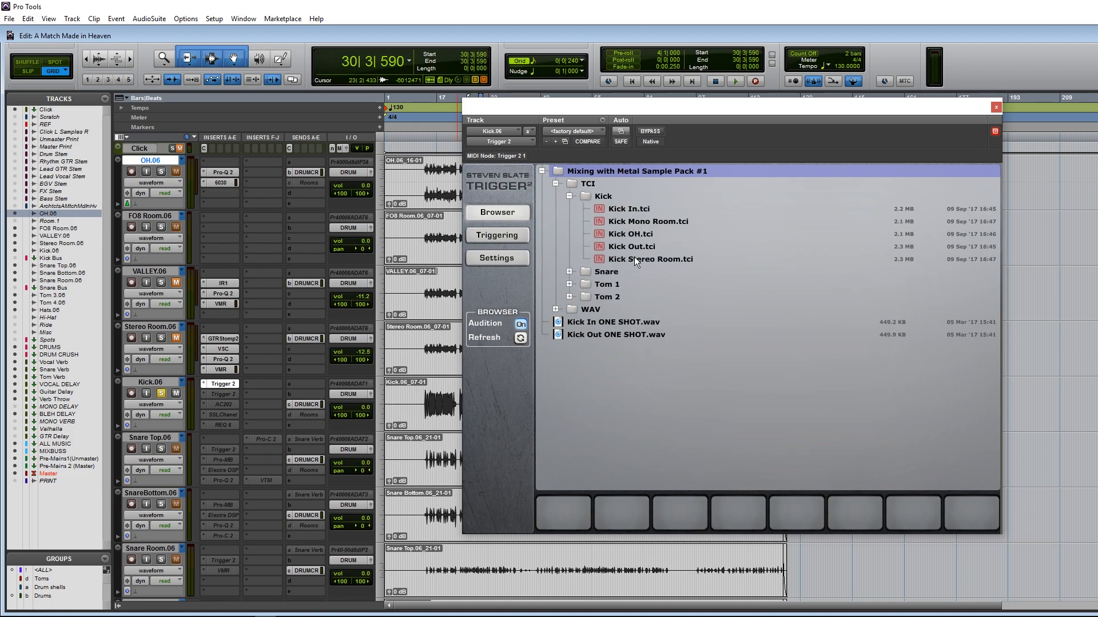
- Look through the TCI samples in the Snare, Tom 1 and Tom 2 folders, collapsing each again
click(569, 272)
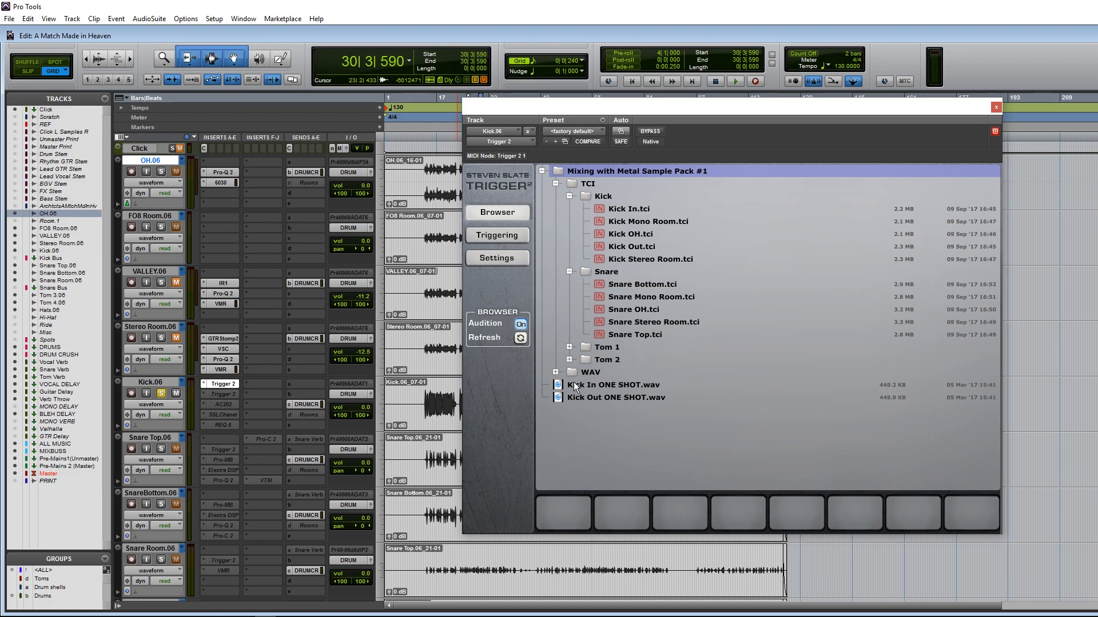
click(569, 347)
click(569, 410)
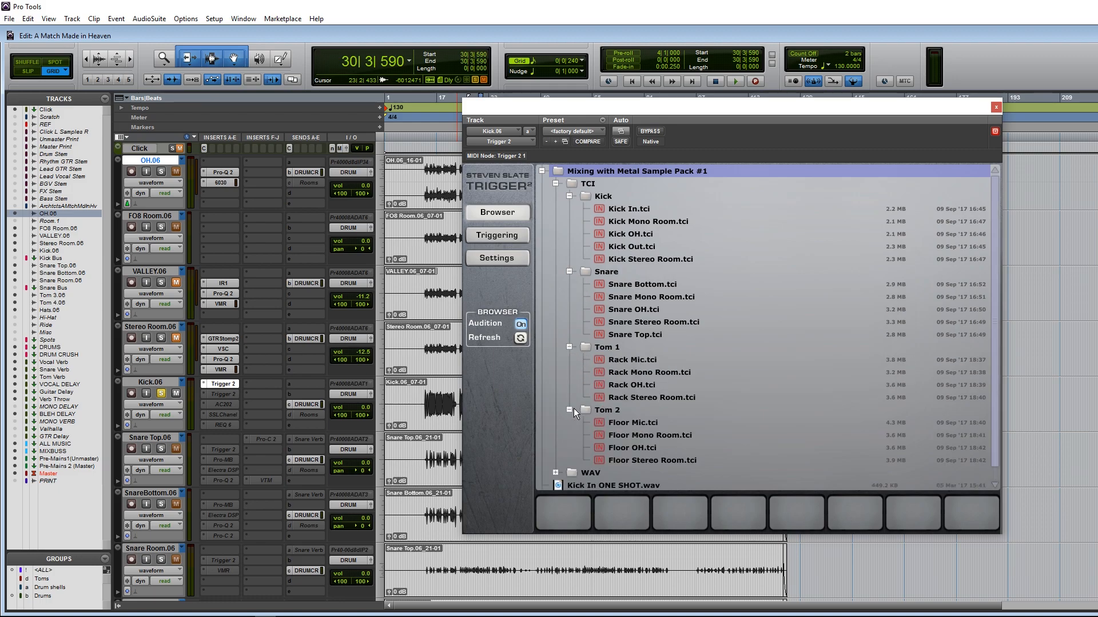
click(570, 410)
click(570, 347)
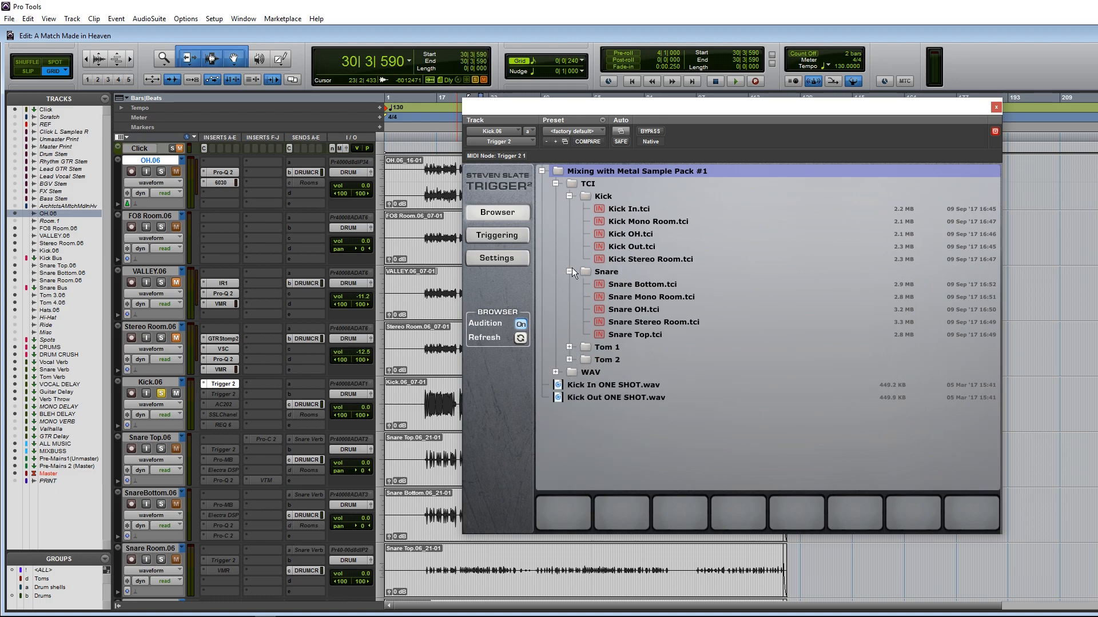
click(569, 272)
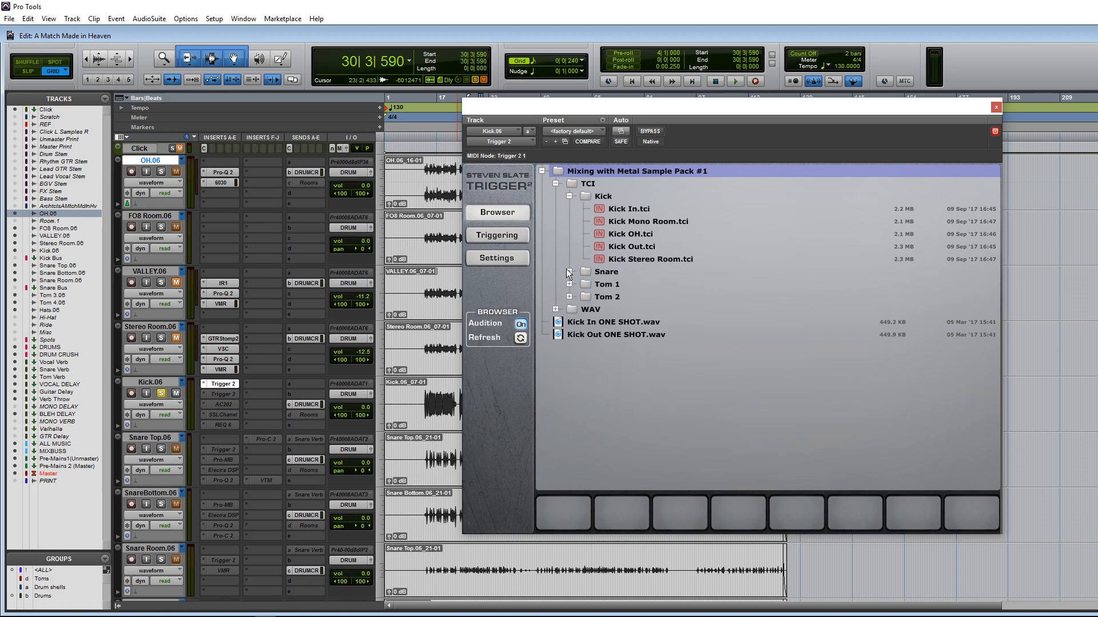
- Audition the Kick In, Kick Out, Kick OH, Kick Mono Room and Kick Stereo Room TCI samples
click(626, 207)
click(633, 245)
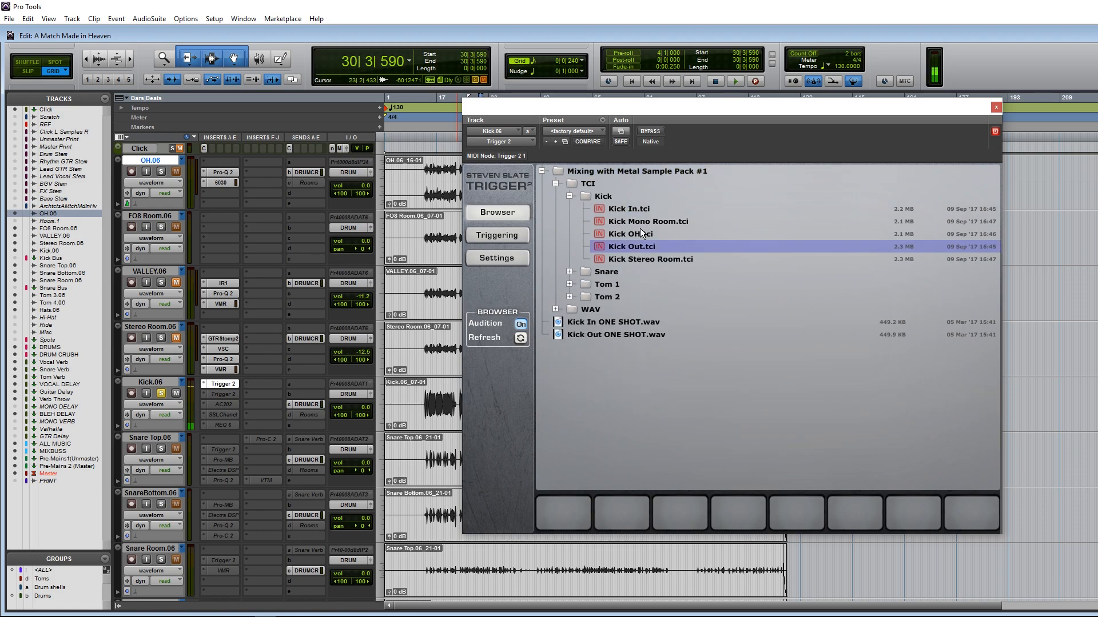
click(642, 234)
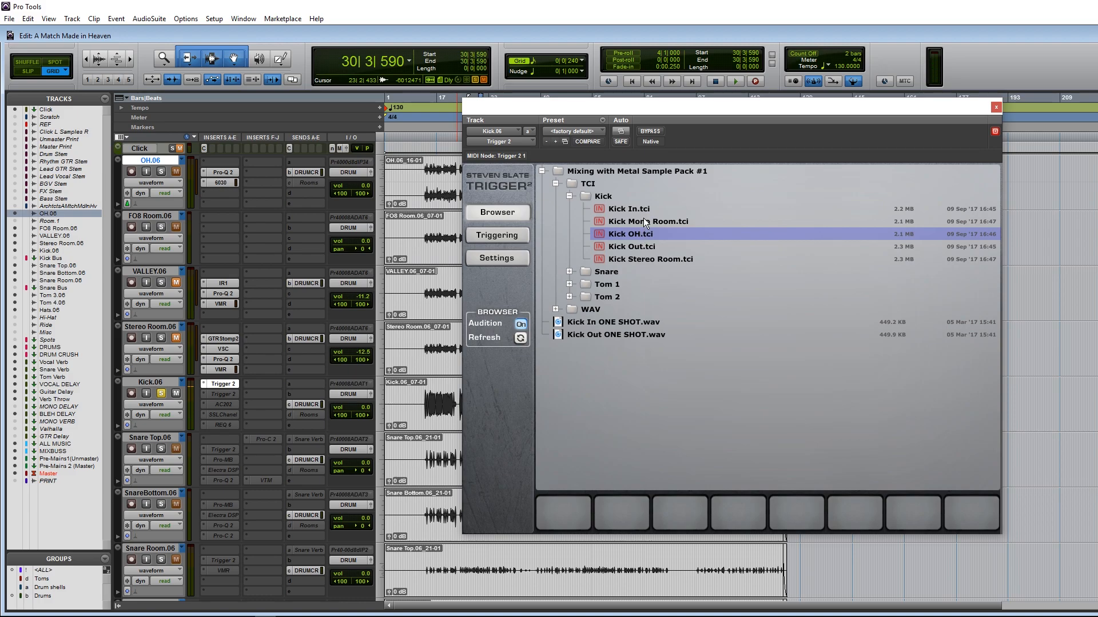
click(644, 219)
click(650, 261)
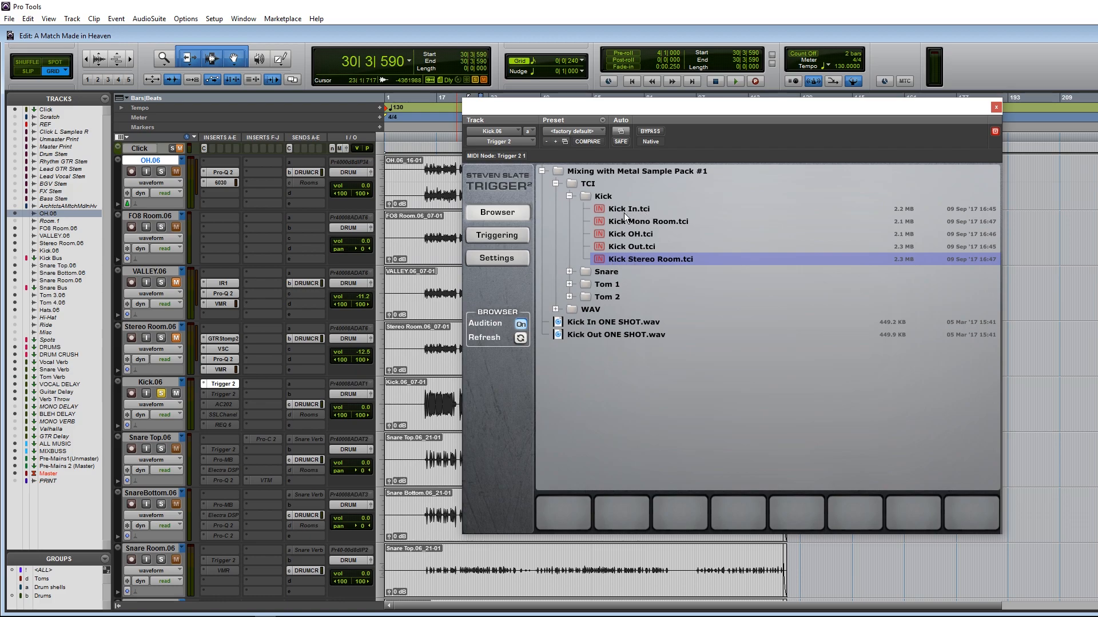
- Load Kick In.tci and Kick Out.tci into the first two Trigger 2 sample slots
drag(636, 207, 561, 506)
click(627, 234)
drag(631, 247, 618, 513)
click(613, 505)
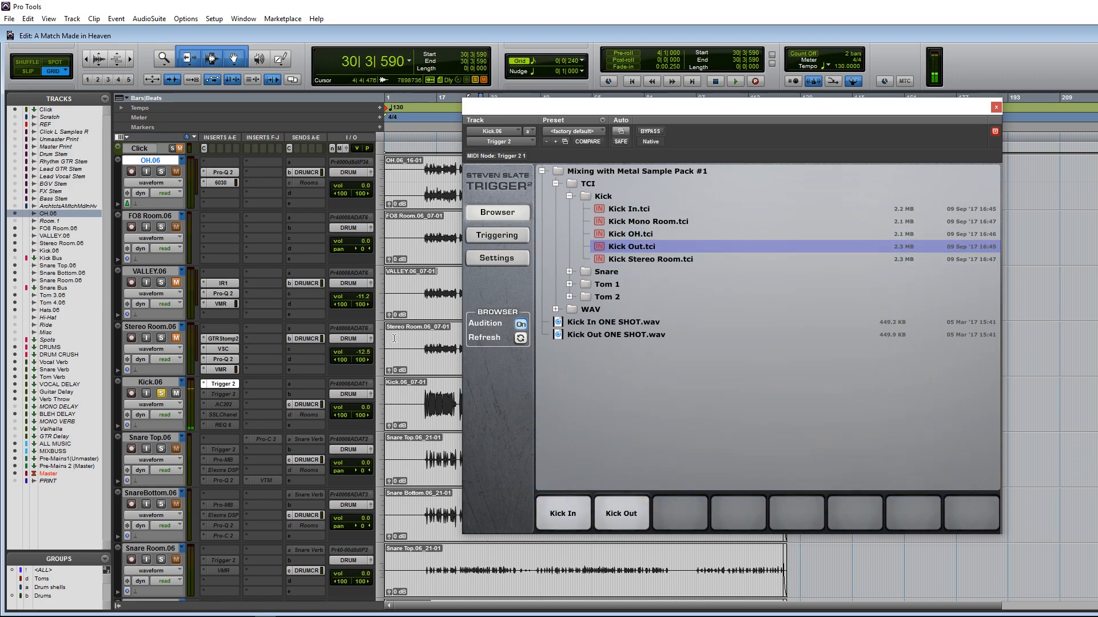
- Move the plug-in window off the tracks, show its triggering view and play the kick from about bar 28|3
click(441, 393)
drag(795, 108, 962, 114)
click(657, 244)
click(474, 396)
key(space)
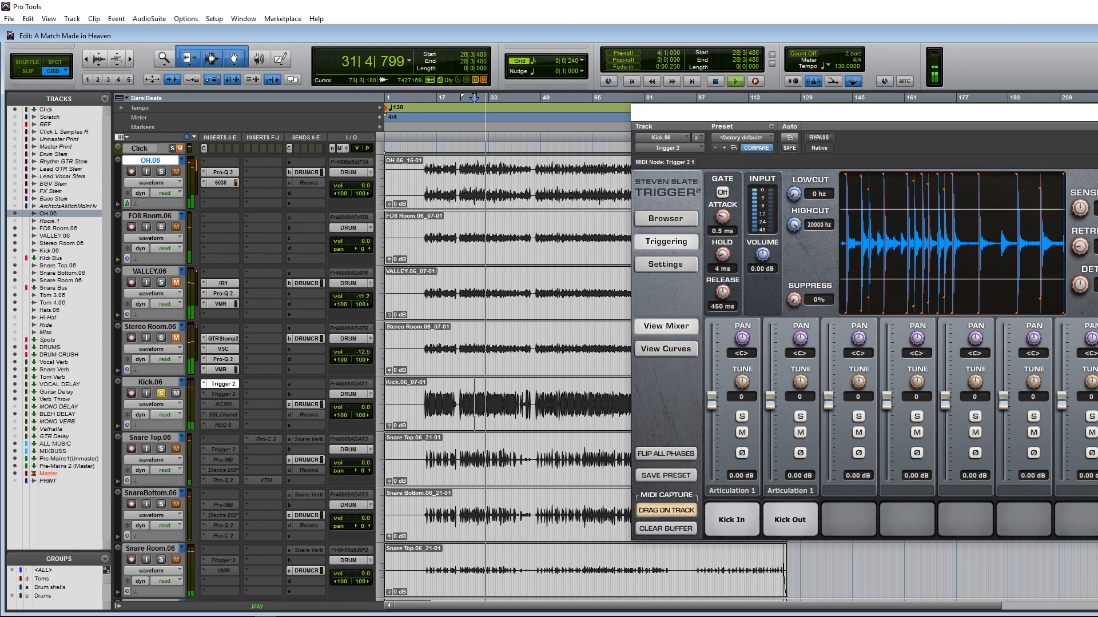
- Try the Kick Out sample at -3.90 dB and compare it with its phase flipped
mouse_move(770, 399)
mouse_down()
mouse_move(771, 448)
mouse_move(762, 430)
mouse_move(773, 417)
mouse_up()
click(800, 453)
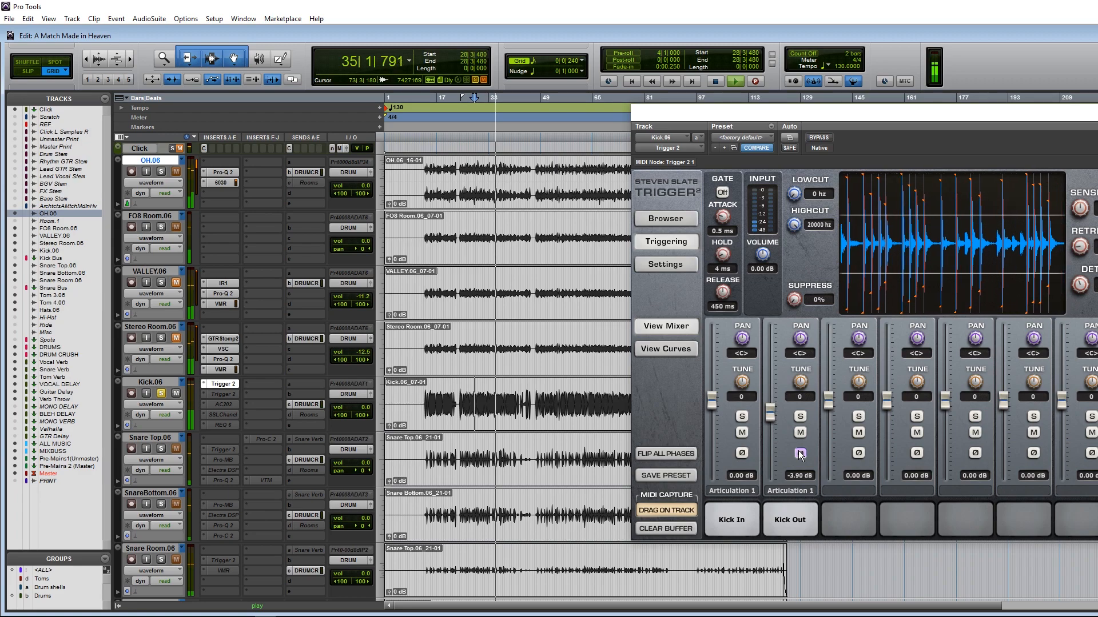
click(798, 451)
- Link the dynamics and velocity curves, set them to 12 and 100, and lower Kick Out to -10.30 dB
click(669, 348)
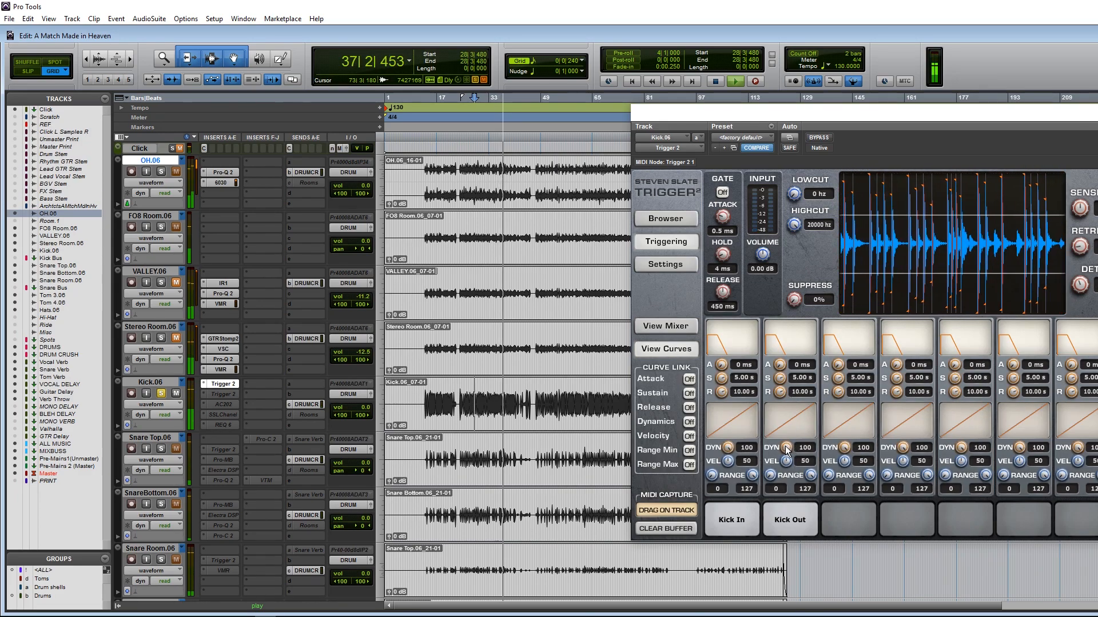
click(689, 422)
click(689, 436)
drag(727, 449, 727, 571)
drag(722, 460, 726, 423)
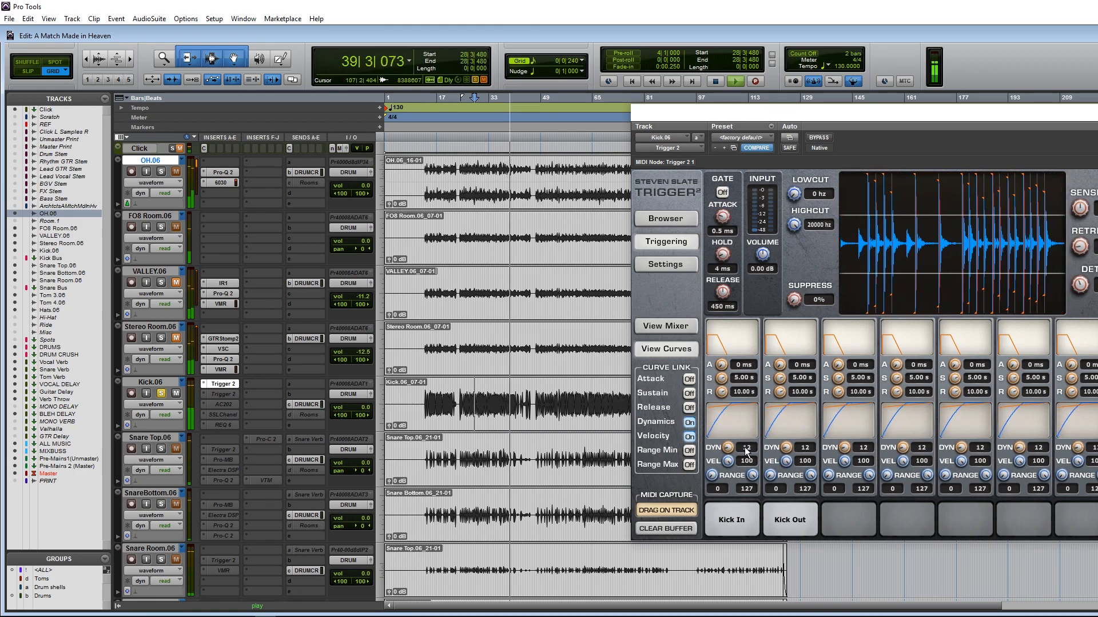
click(669, 328)
drag(772, 409, 775, 423)
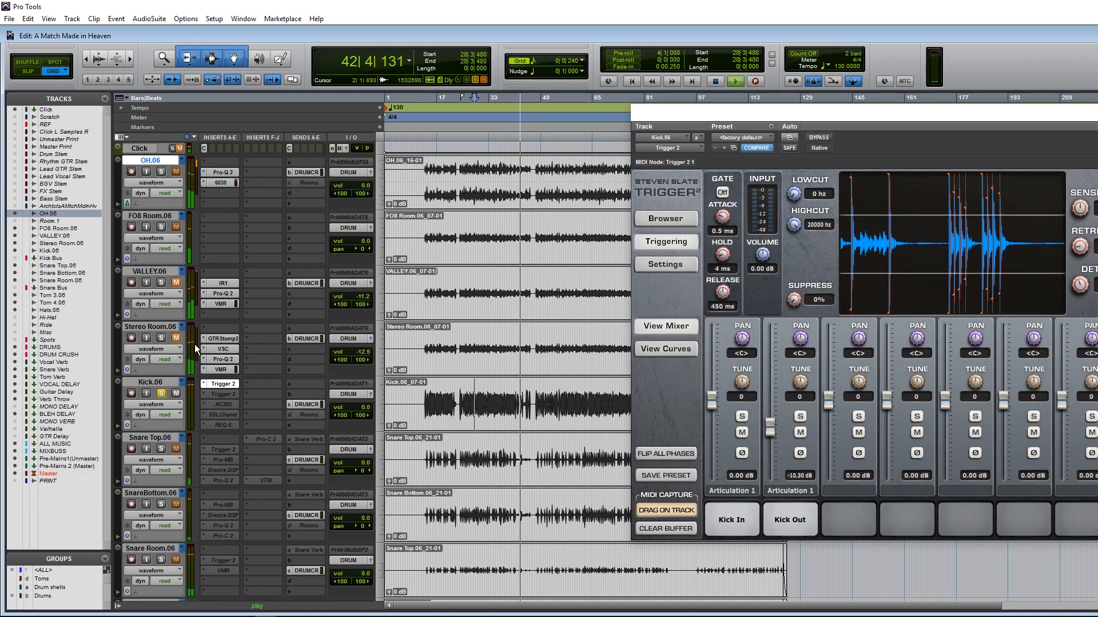
- Solo the overhead, FO8 Room, snare and tom tracks along with the kick
click(161, 227)
click(161, 172)
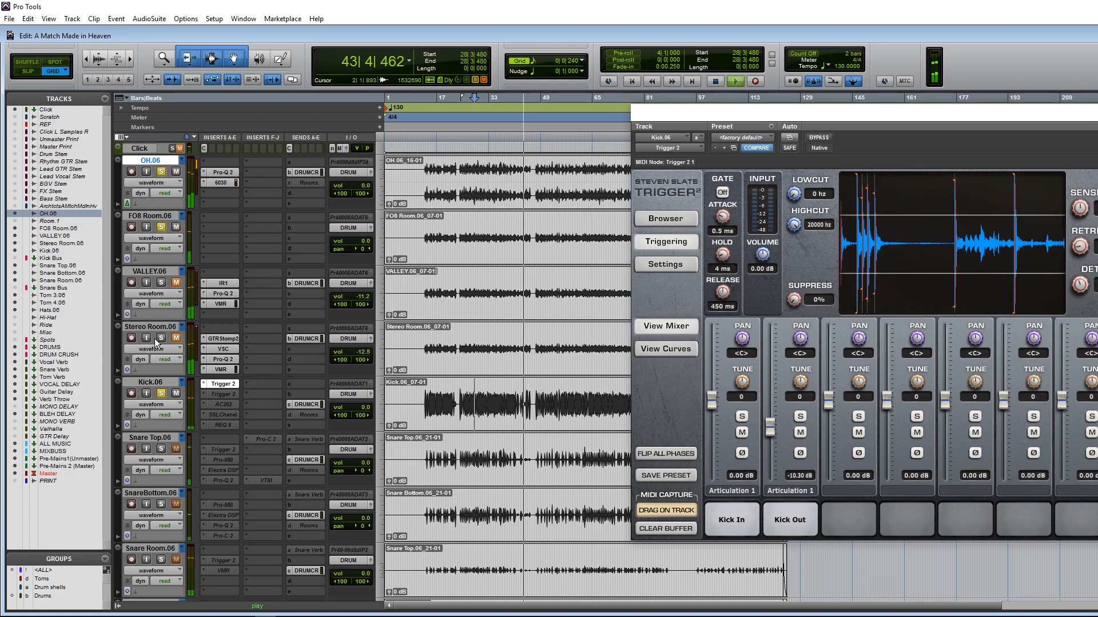
click(161, 449)
click(161, 504)
scroll(169, 531, down, 3)
click(160, 492)
click(161, 543)
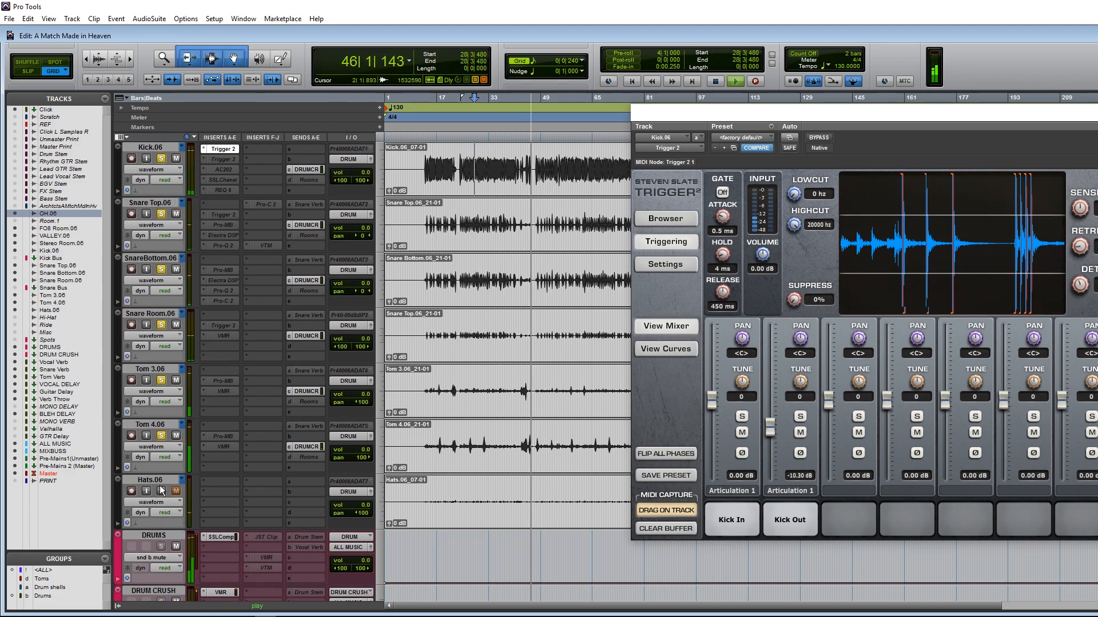
- Play the soloed drums from 30|3|240 and lower the Kick Out sample to -15.84 dB
scroll(479, 332, up, 1)
click(480, 332)
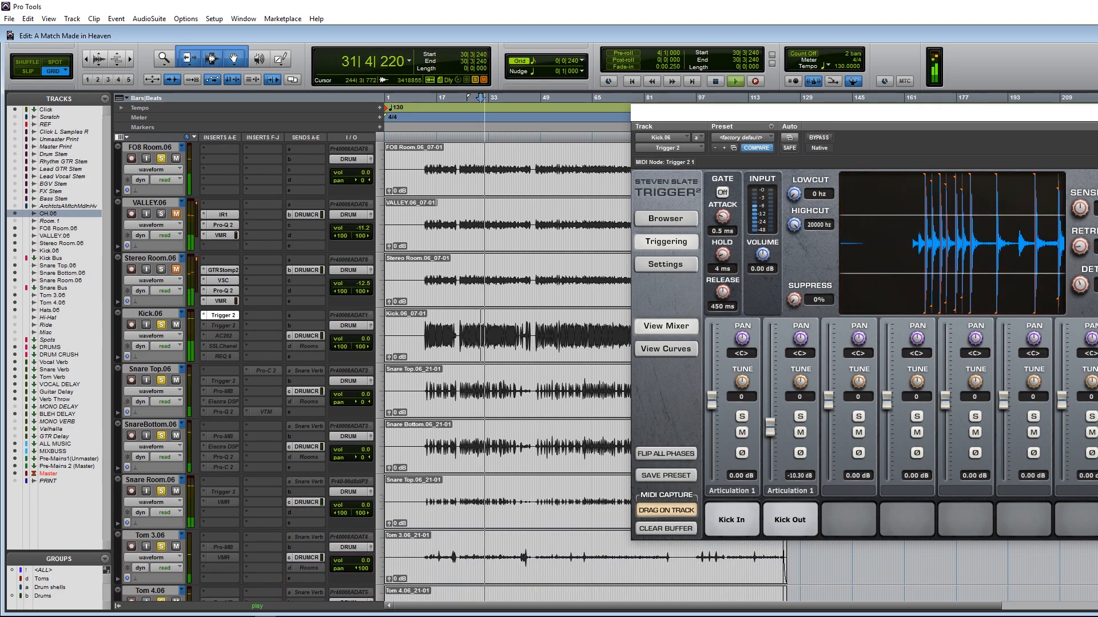
drag(766, 428, 763, 437)
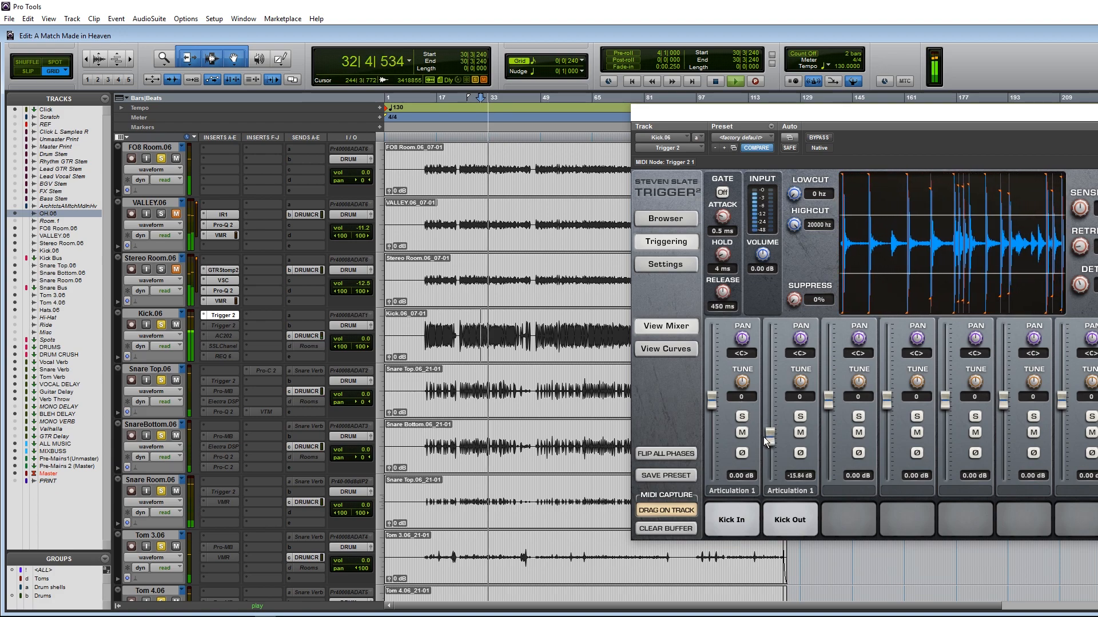
- Compare the Kick In sample soloed and with its phase flipped, and lower the Kick Out sample to -22.48 dB
click(742, 416)
click(742, 416)
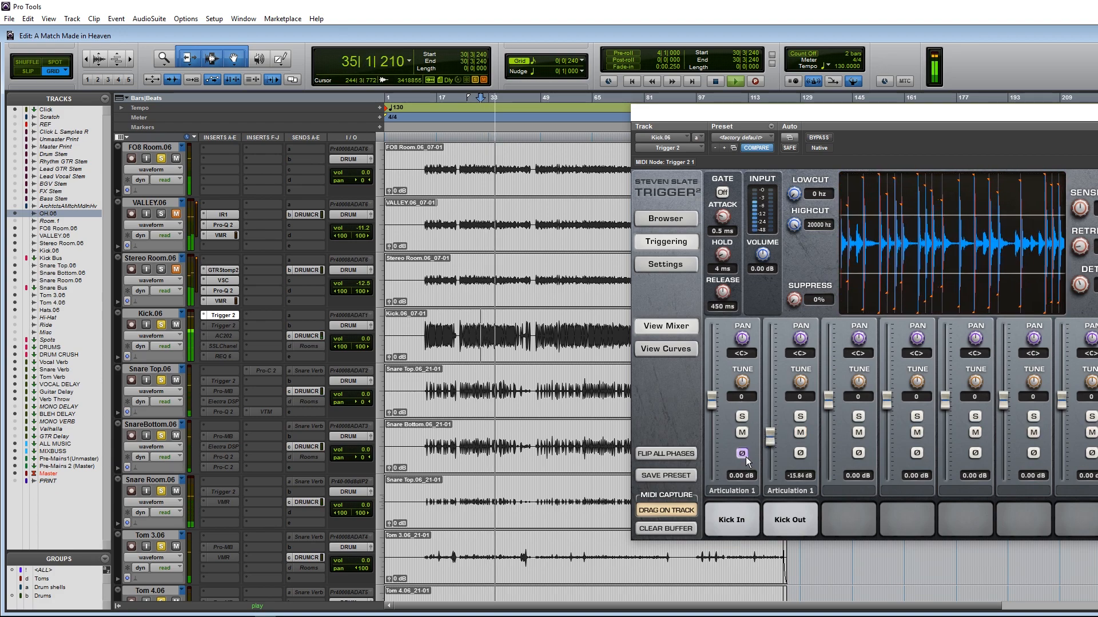
click(742, 454)
drag(770, 437, 770, 447)
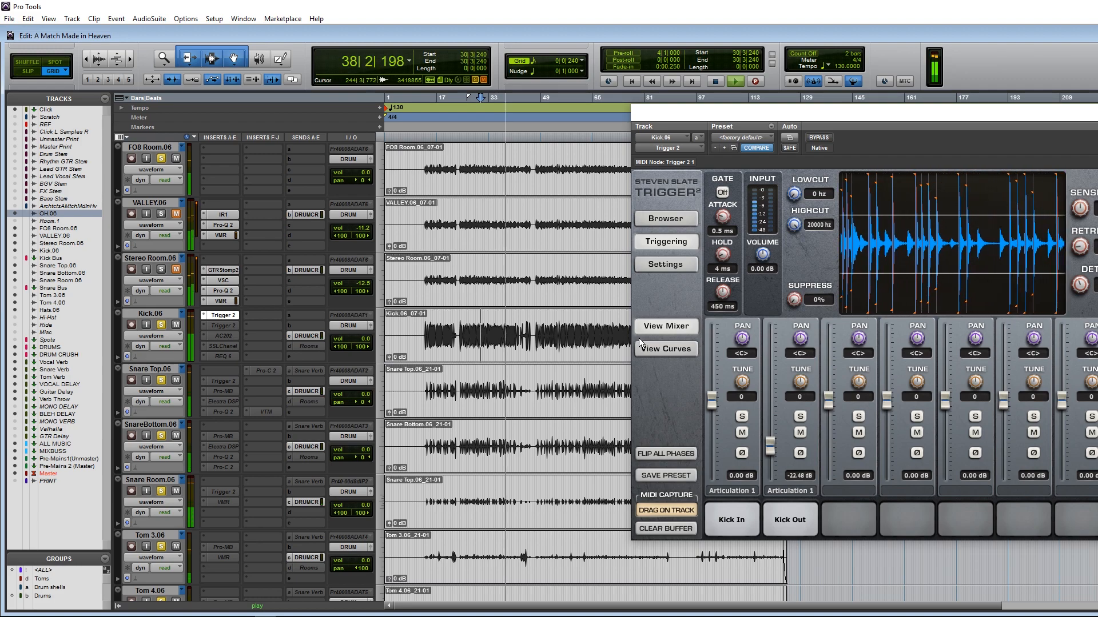
- Compare the drums with Trigger 2 on the kick track bypassed and active, and stop playback
click(817, 140)
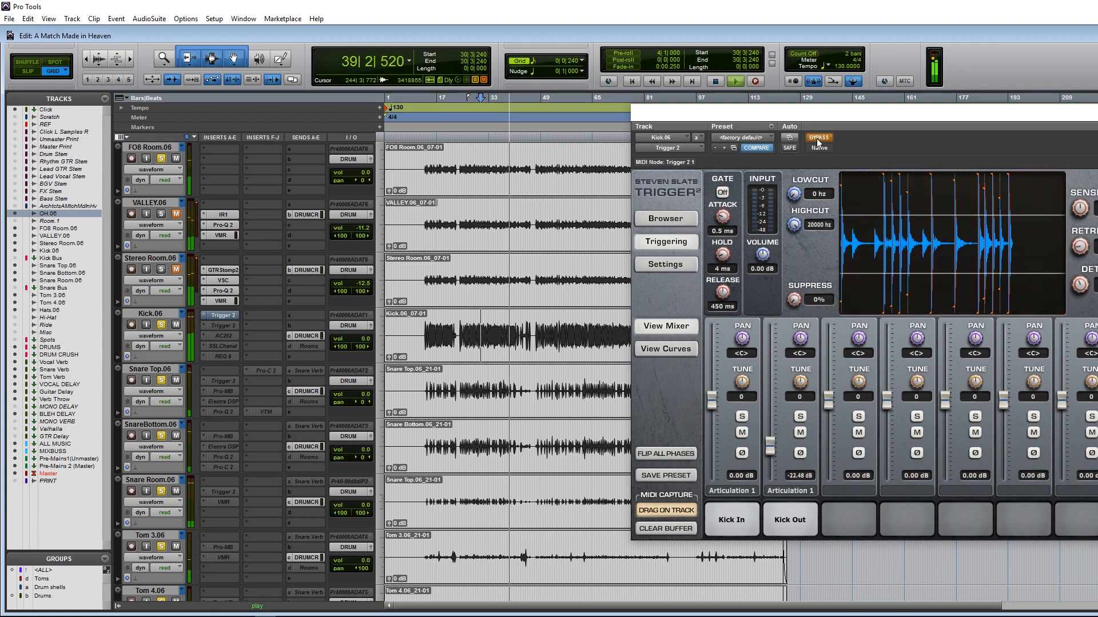
click(817, 139)
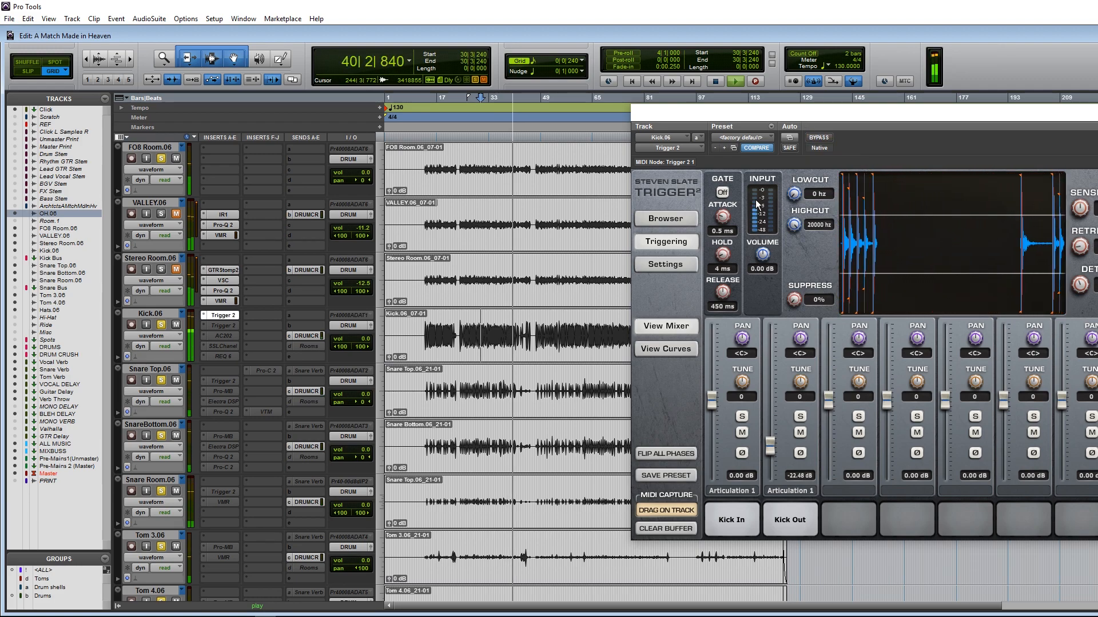
key(space)
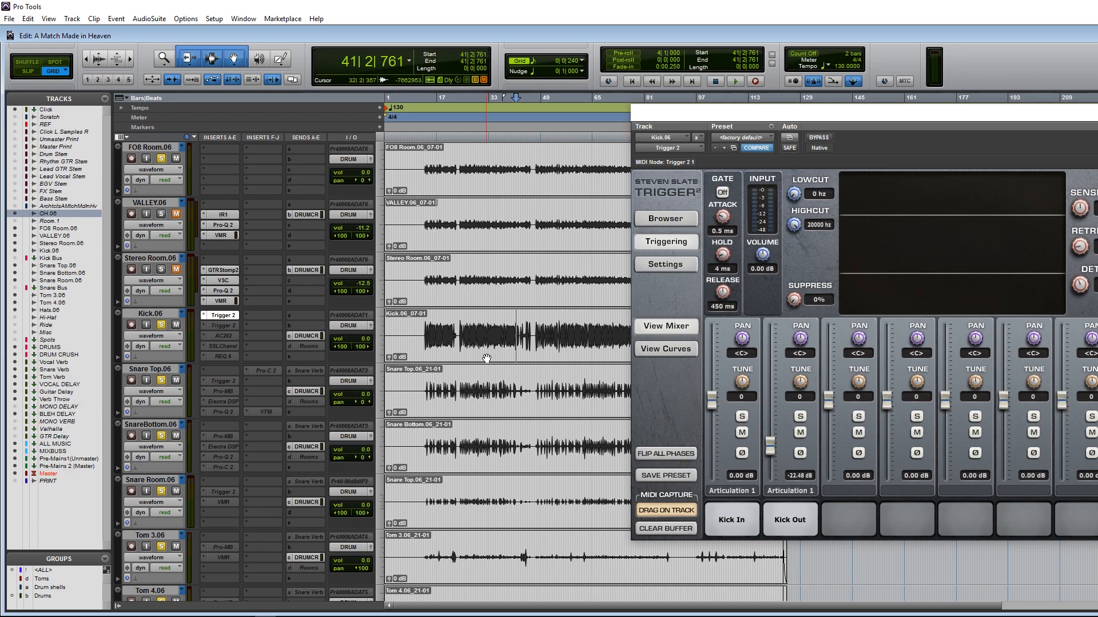
- Place the playback position at 28|1|480, solo the kick track and audition the Kick In and Kick Out samples
click(472, 324)
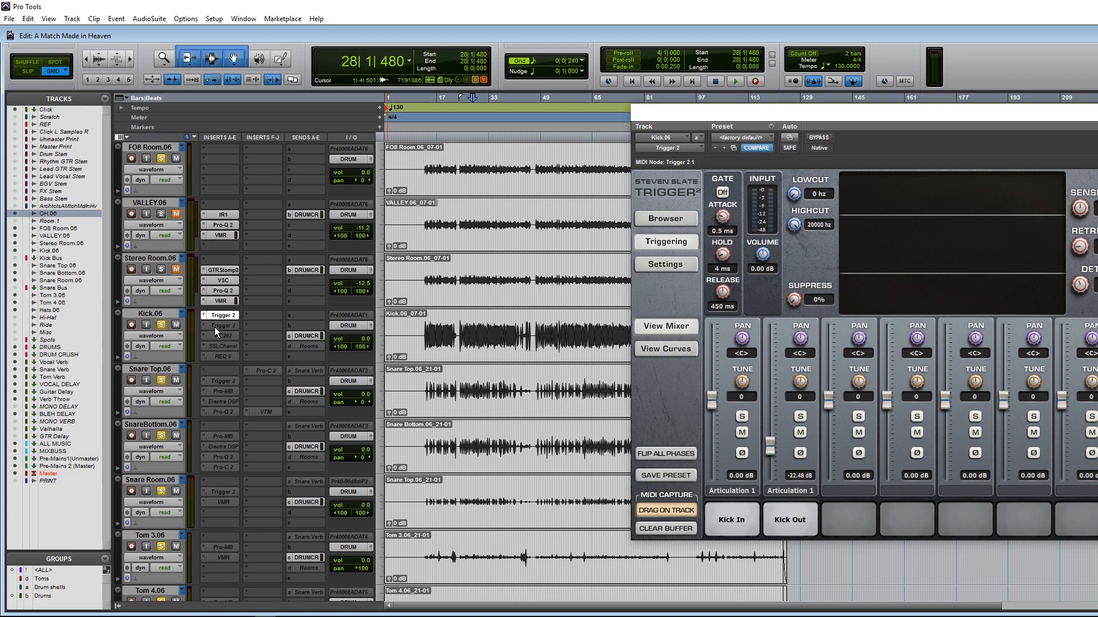
click(162, 324)
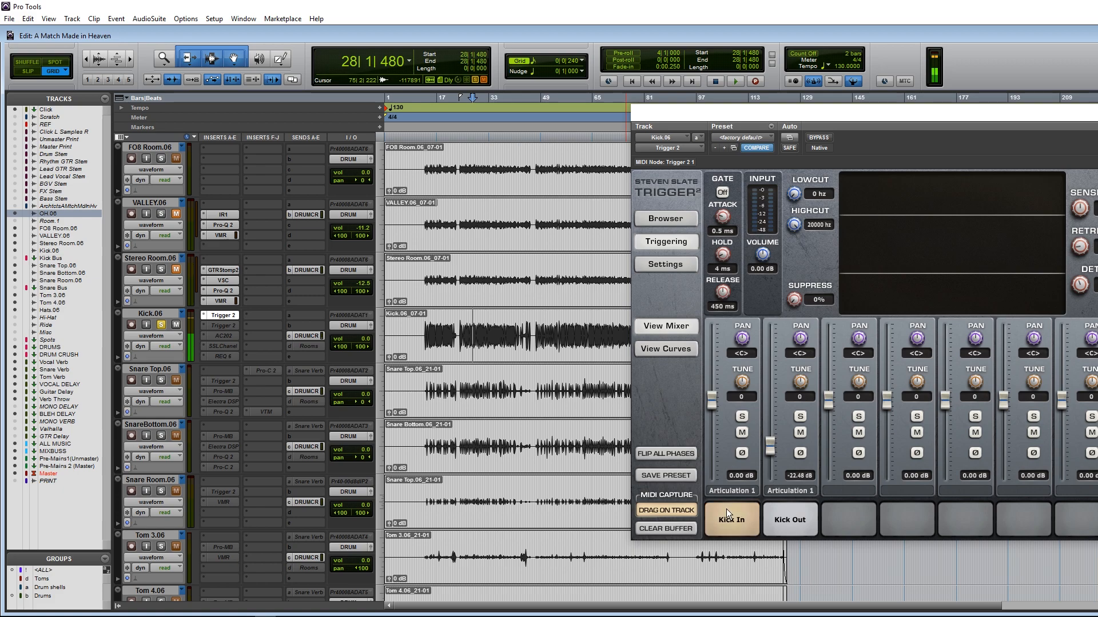
click(798, 514)
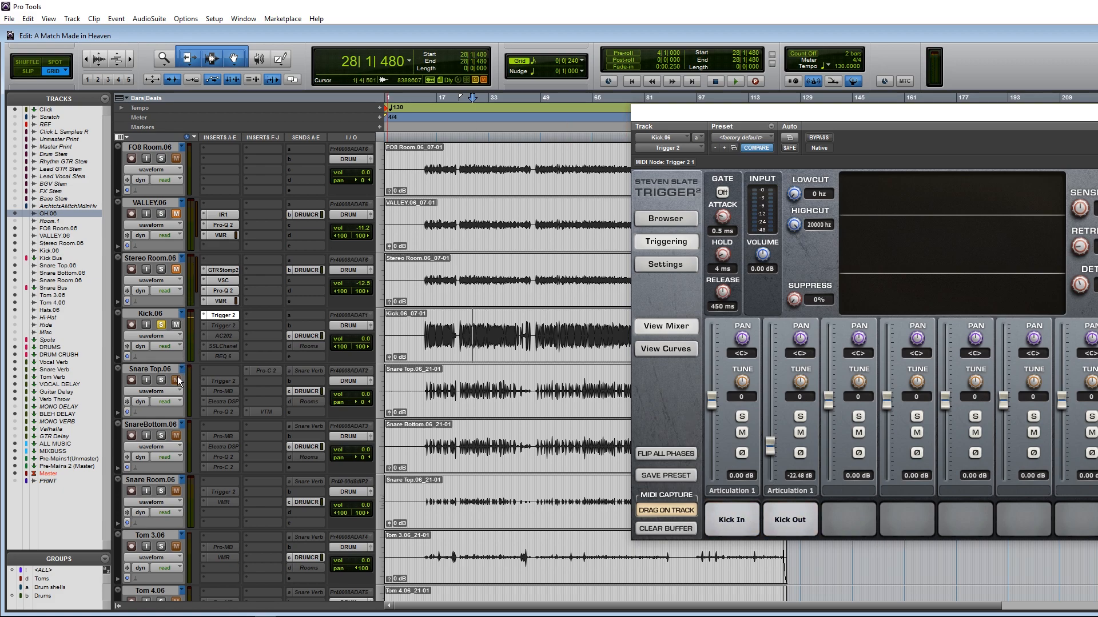
- Activate the AC202, SSLChannel and REQ 6 inserts on the Kick.06 track
right_click(224, 334)
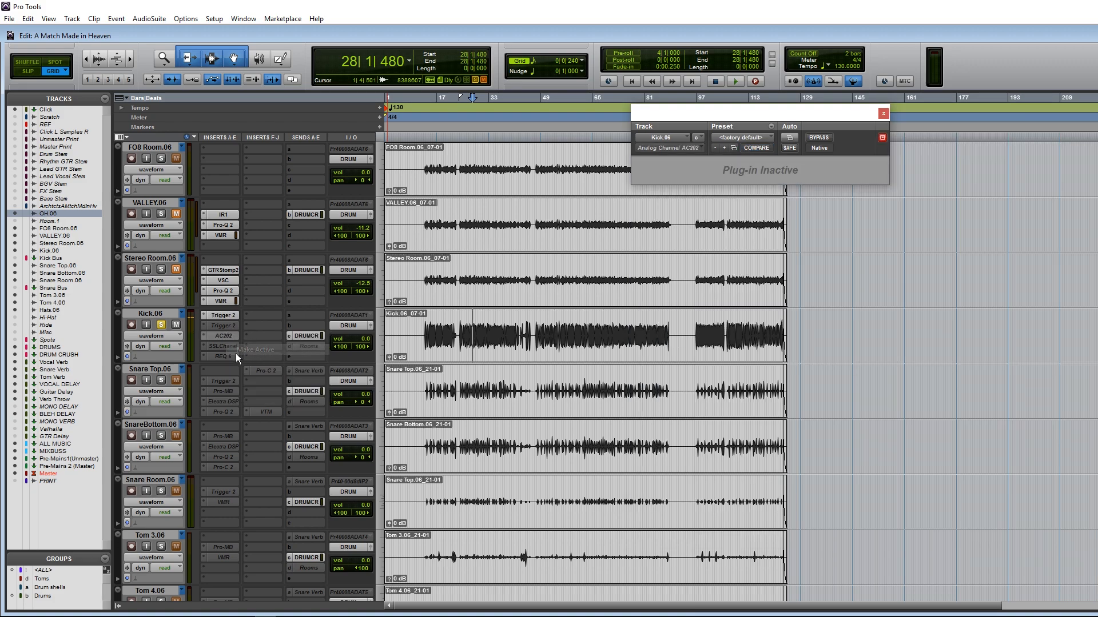
click(242, 360)
click(242, 360)
right_click(227, 361)
click(252, 370)
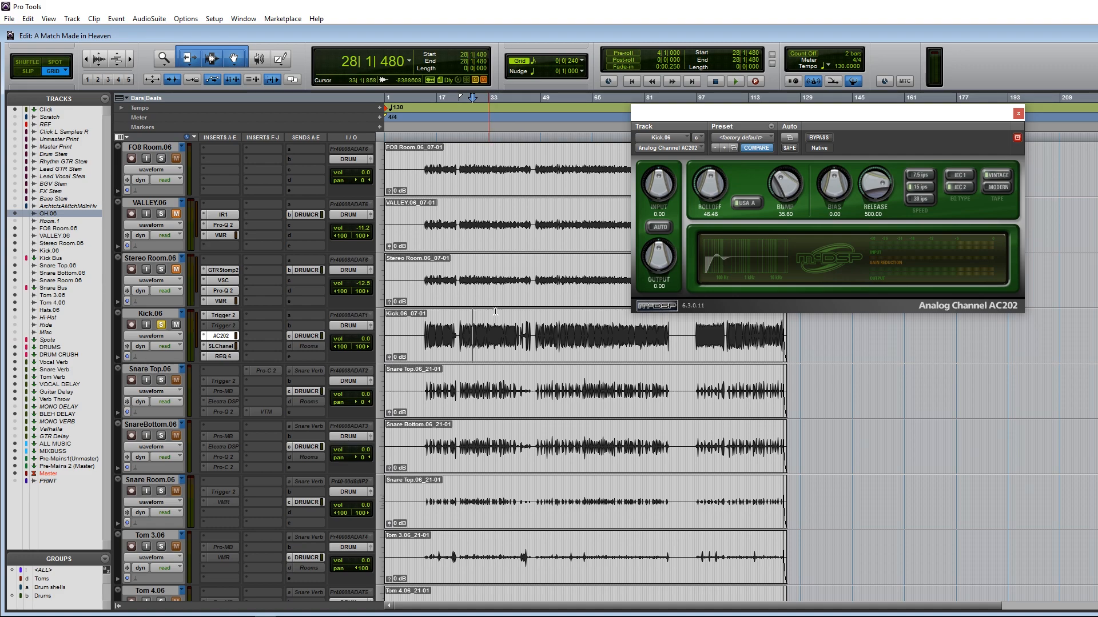
- Play the processed kick from 28|1|480 with SSLChannel open, and solo the Snare Top and Snare Bottom tracks alongside it
key(space)
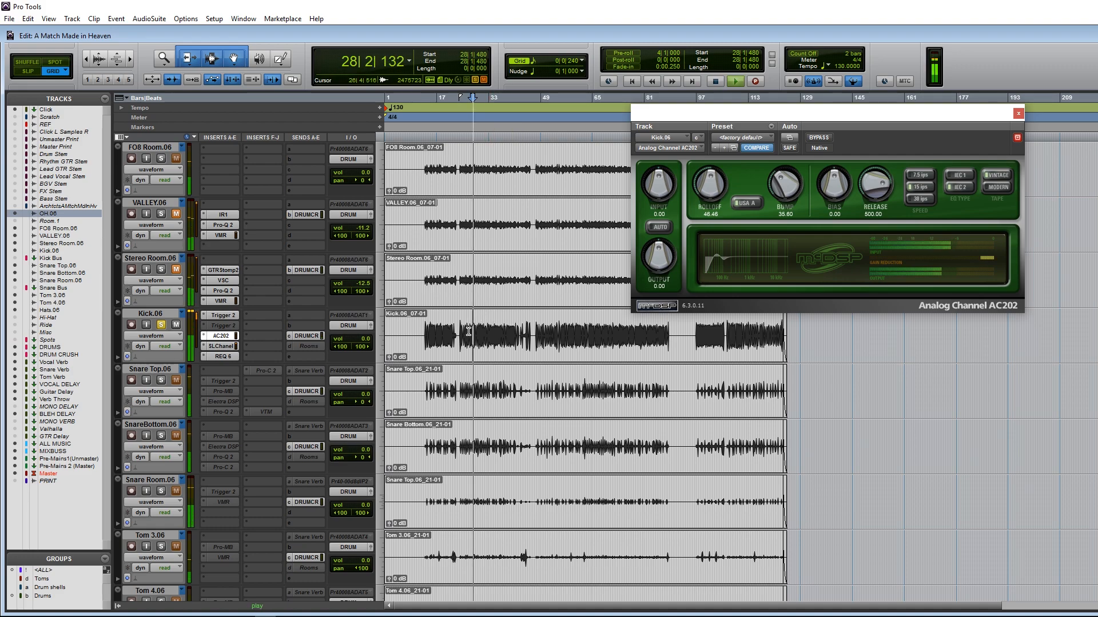
click(231, 346)
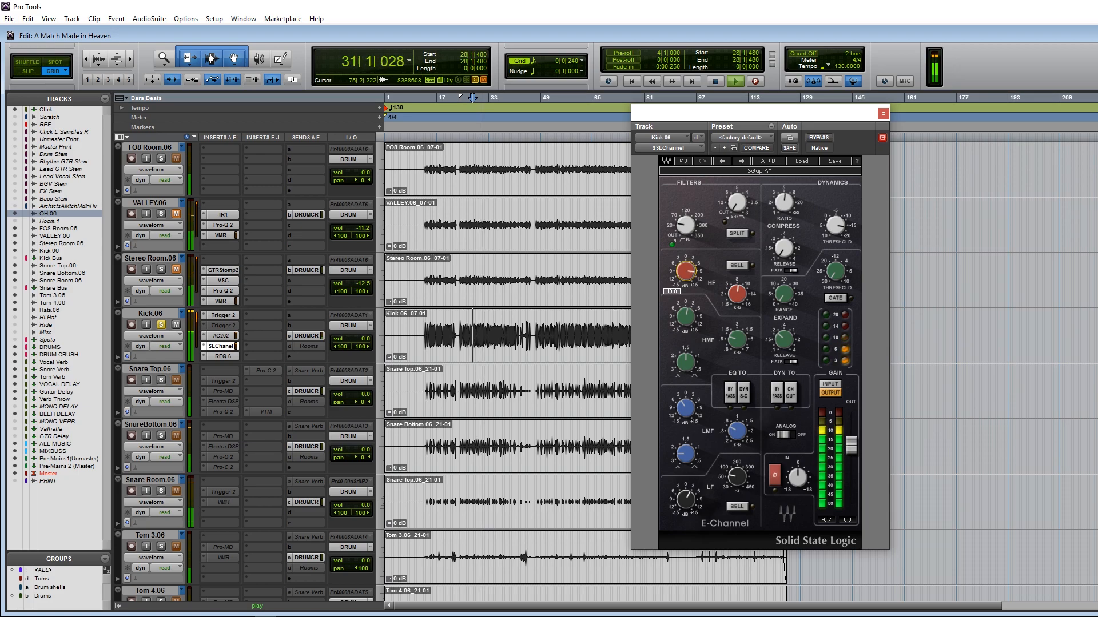
click(161, 380)
click(162, 436)
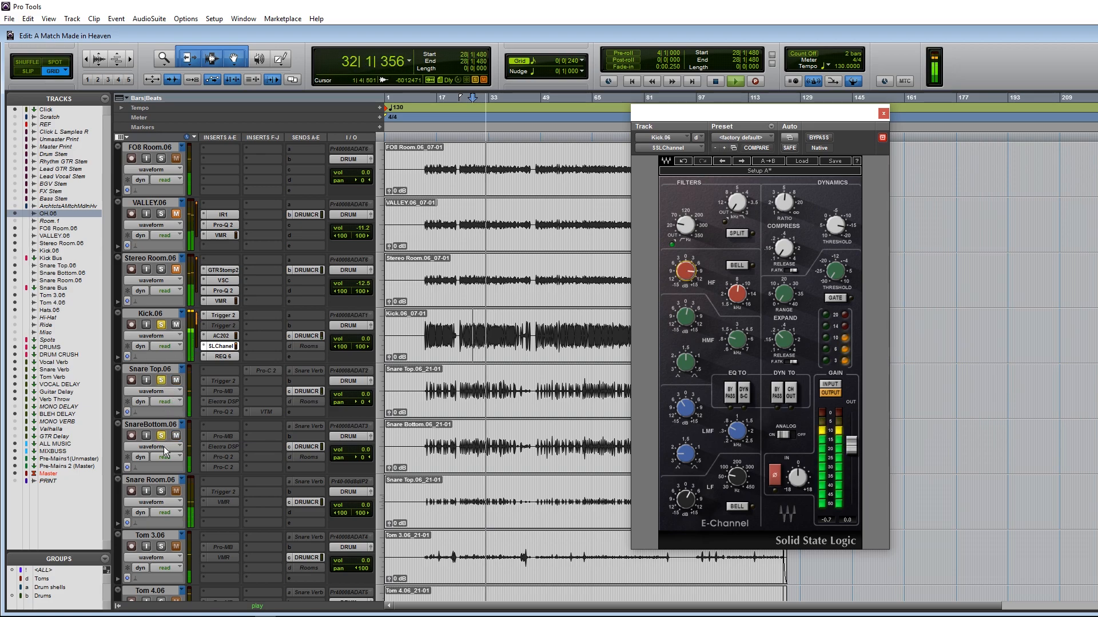
scroll(164, 157, up, 2)
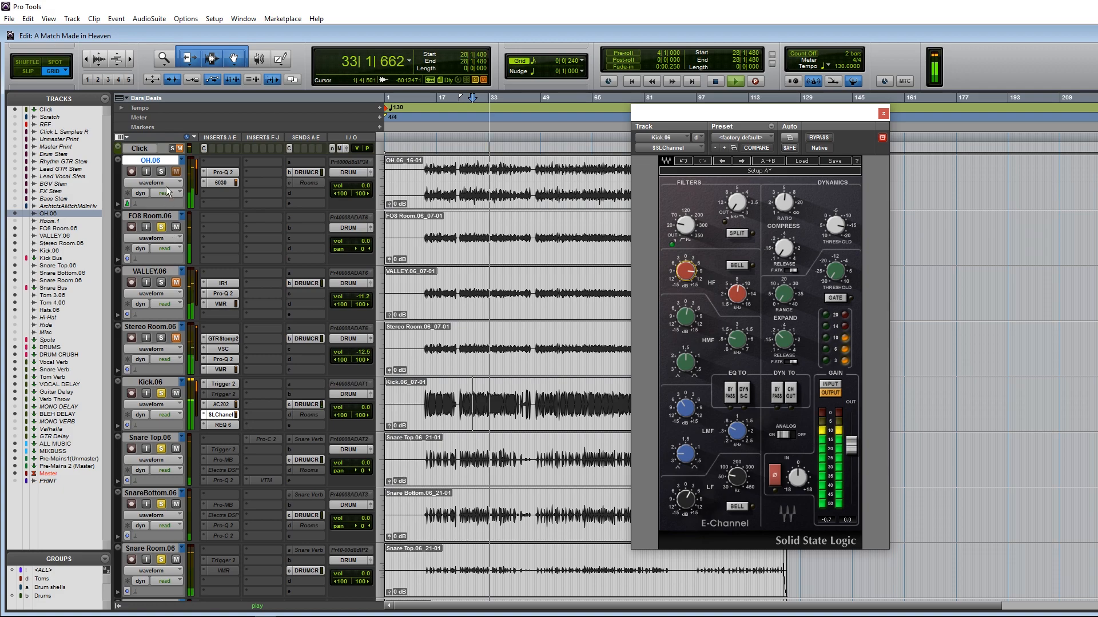
scroll(177, 225, down, 2)
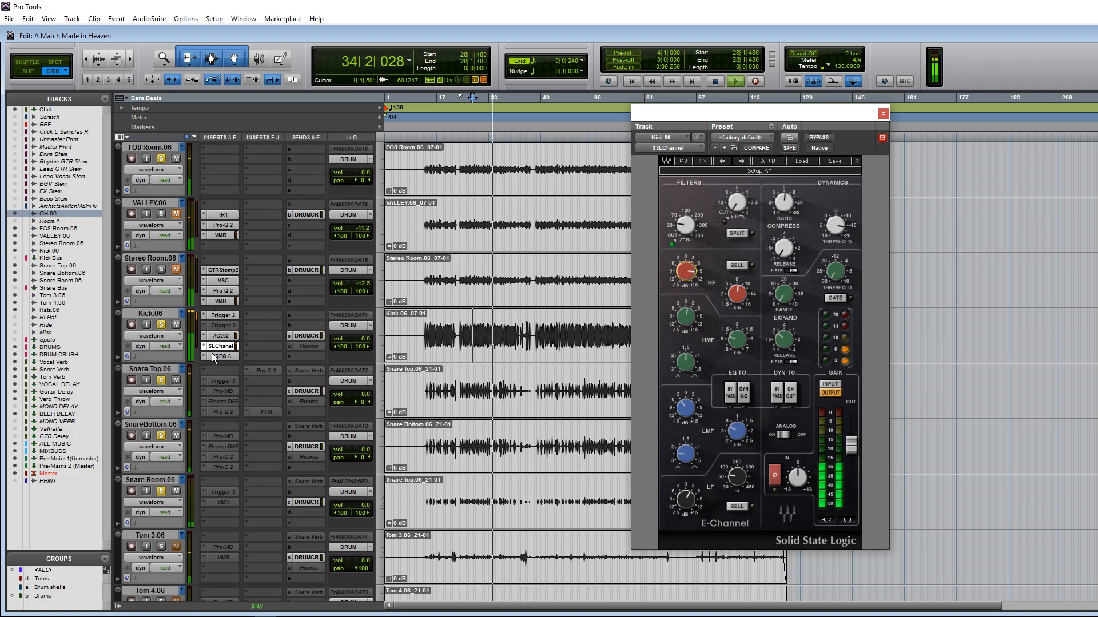
- Adjust the HF gain in the kick track's SSLChannel, close the plug-in and stop playback
drag(687, 272, 688, 280)
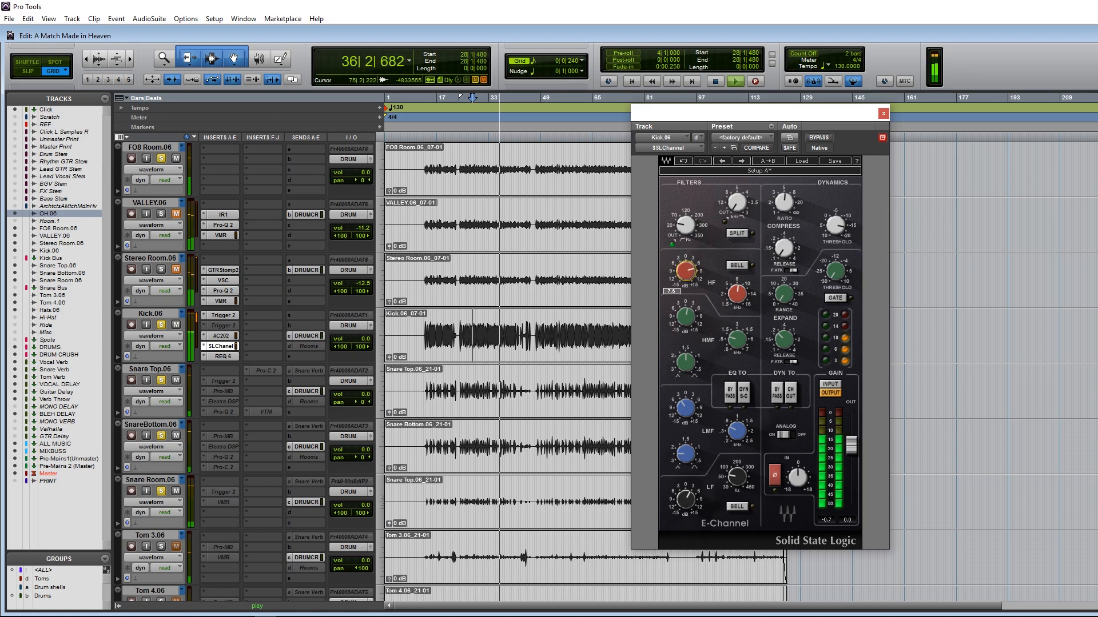
click(885, 114)
key(space)
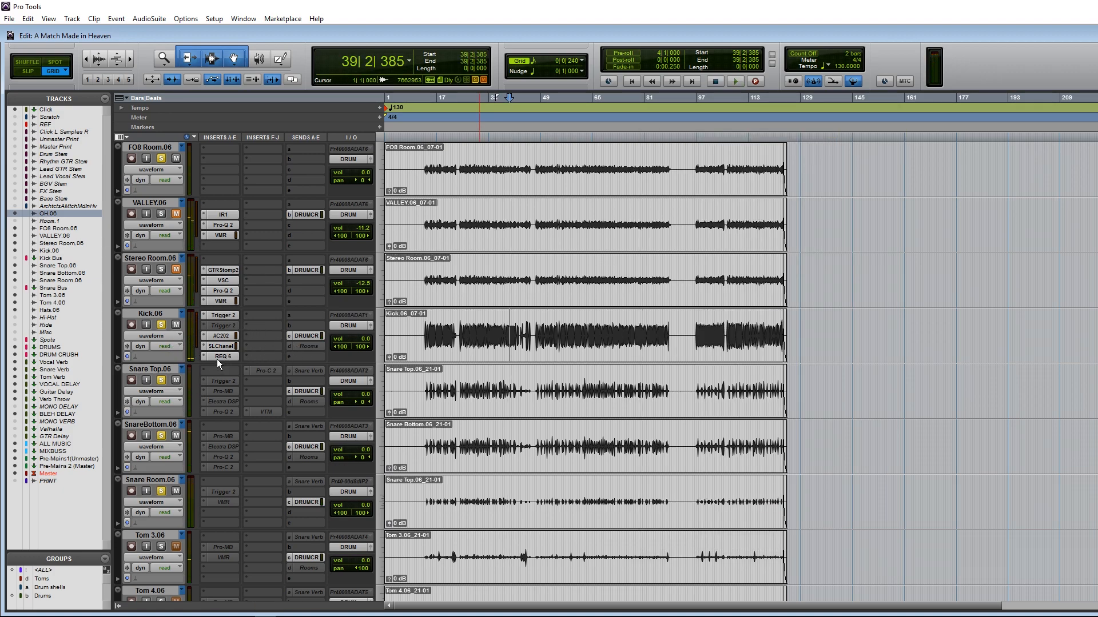
- Load Kick OH.tci from the sample pack's TCI Kick folder into the third slot of the kick track's Trigger 2
click(161, 381)
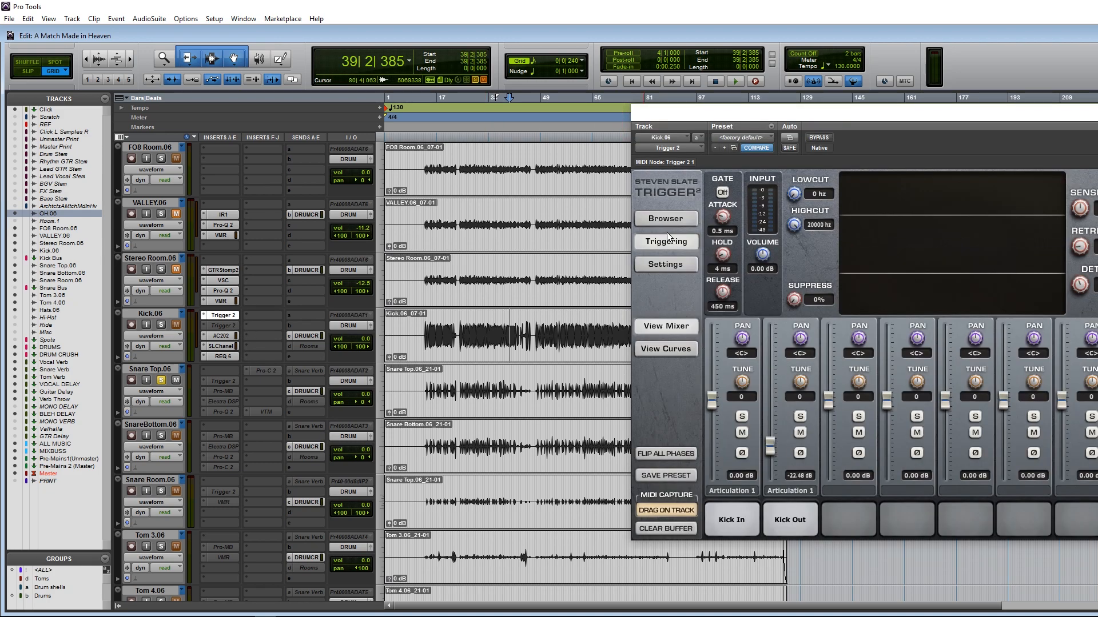
click(665, 220)
click(724, 191)
click(737, 204)
click(801, 239)
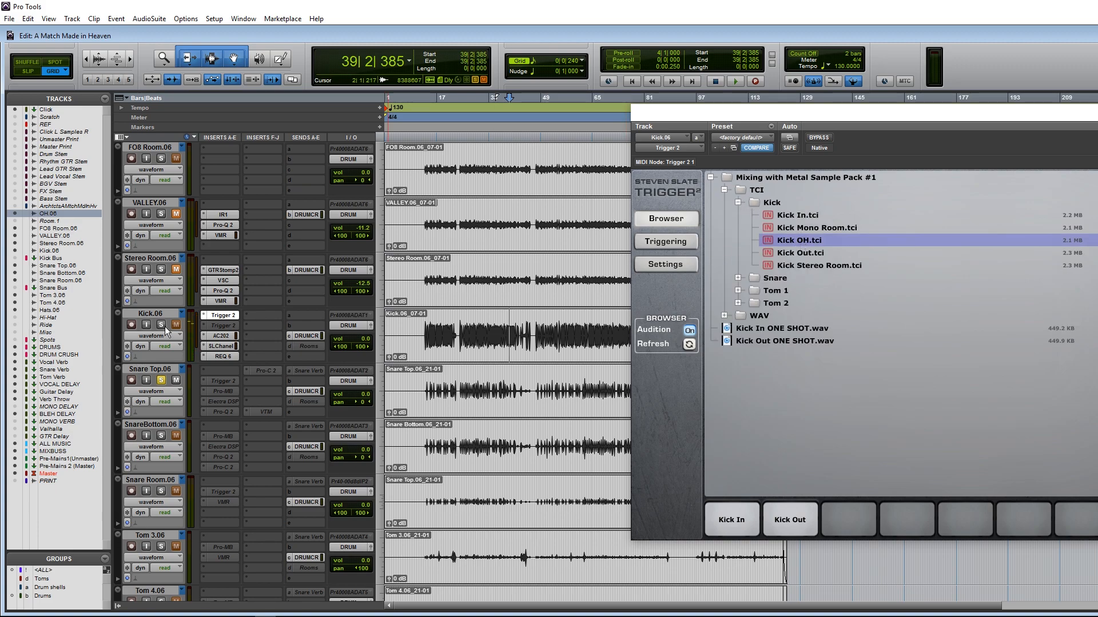
drag(814, 249, 848, 520)
- Play the kick with Kick OH at -7.54 dB and its phase flipped, comparing the sample muted and unmuted
key(space)
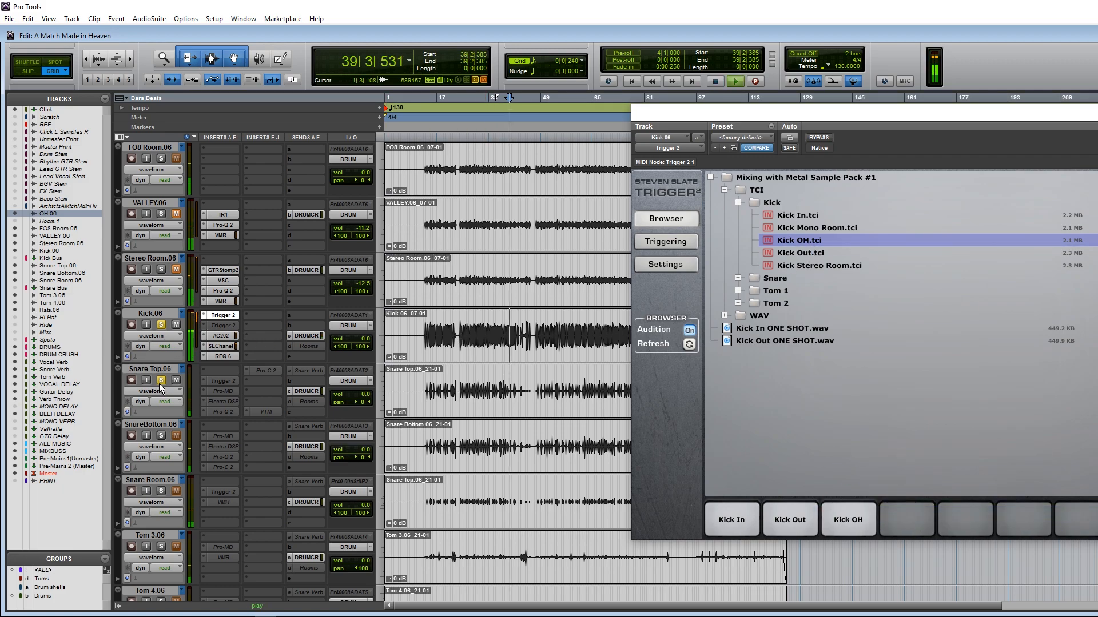
click(658, 242)
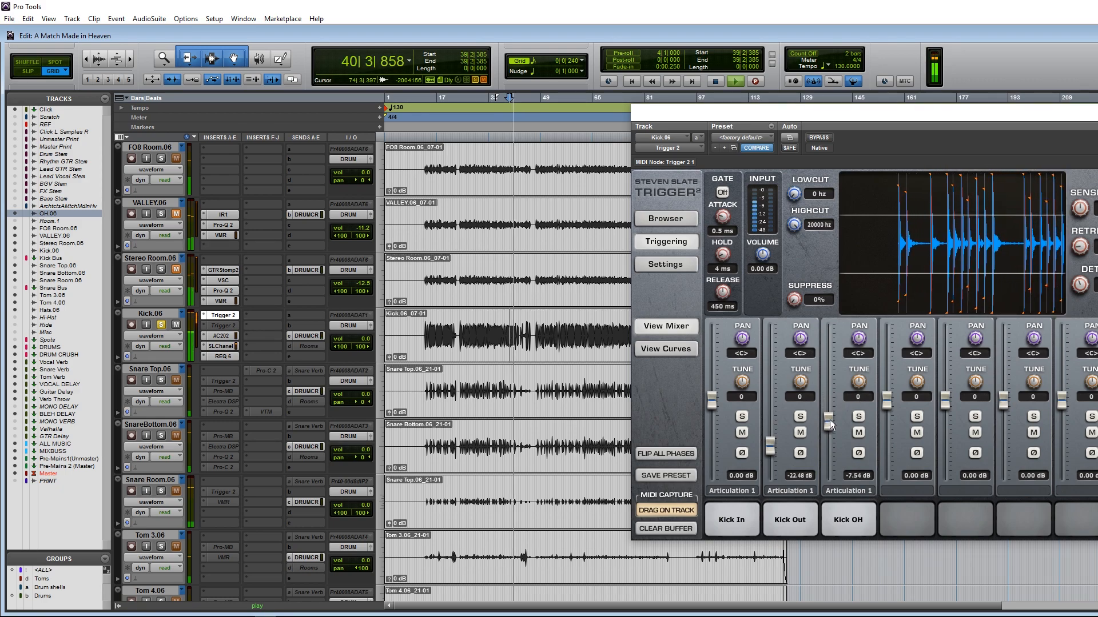
click(860, 452)
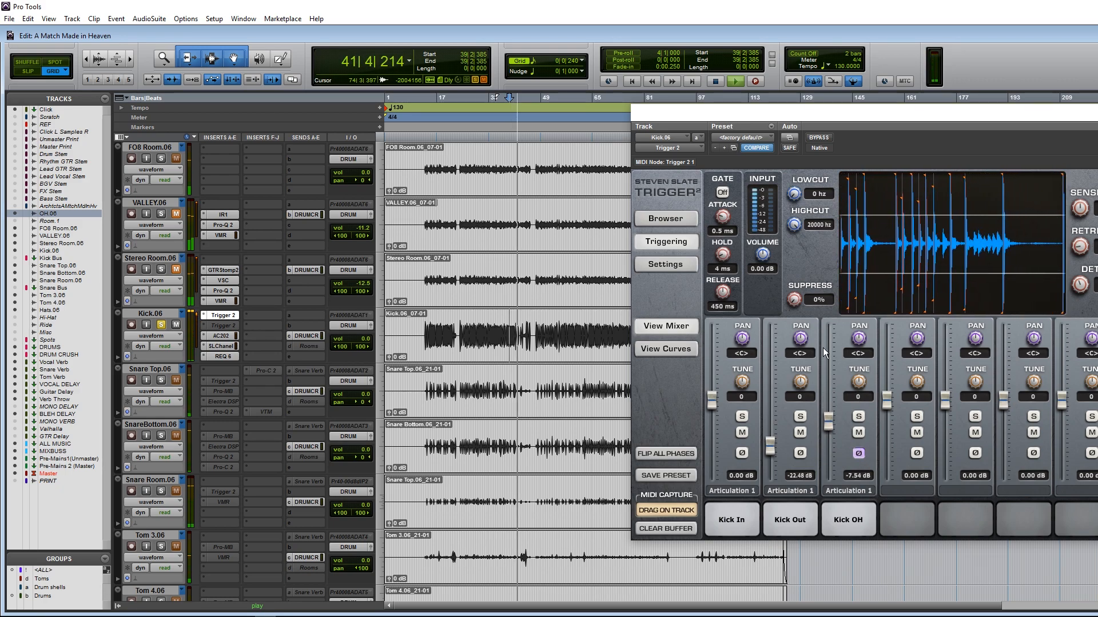
click(858, 433)
click(859, 434)
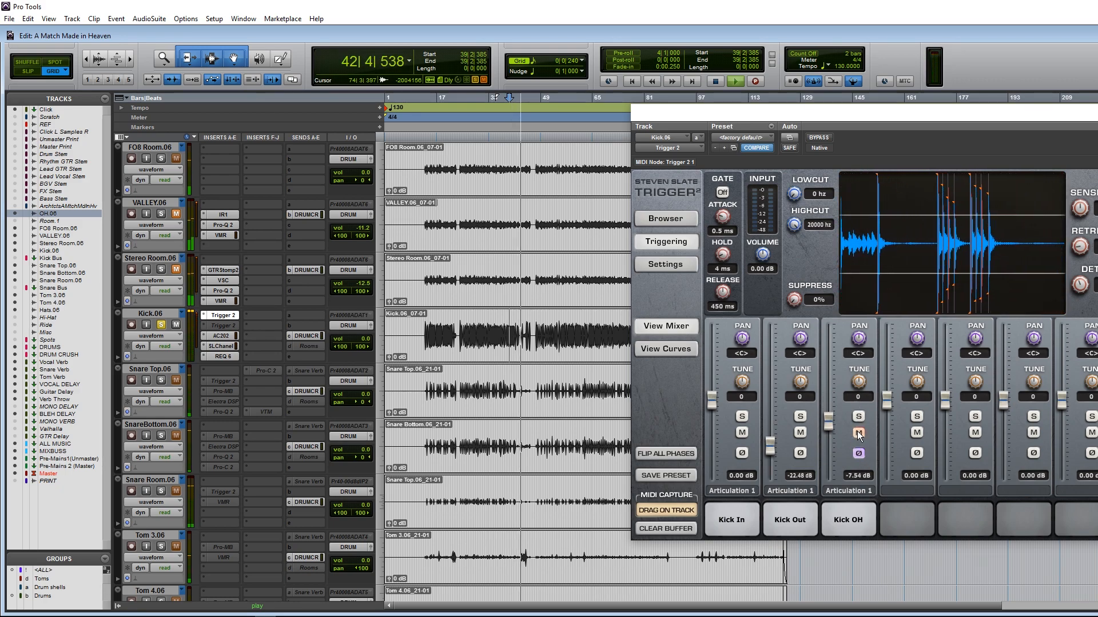
key(space)
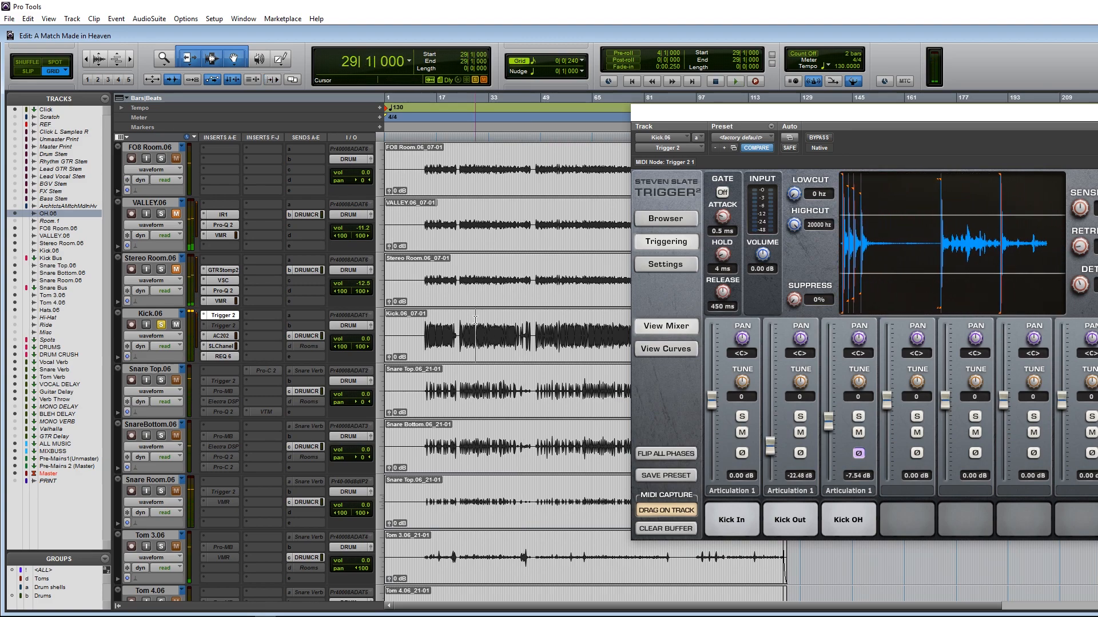
- Play from 32|3|720 with the overhead and FO8 Room tracks soloed with the kick, and mute the Kick OH sample
scroll(166, 160, up, 2)
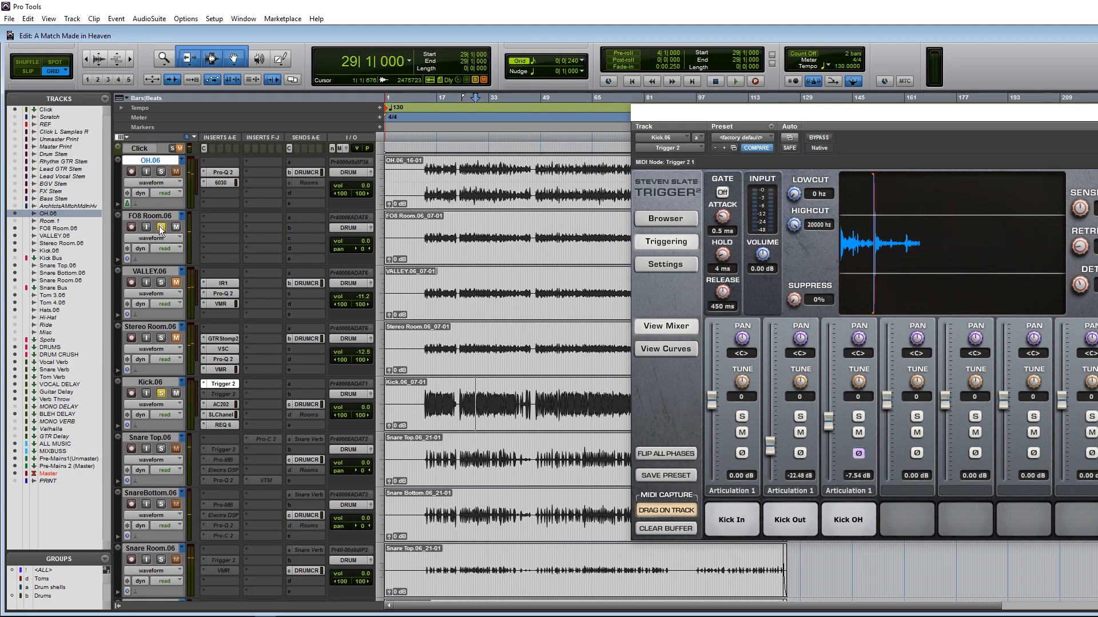
click(486, 396)
key(space)
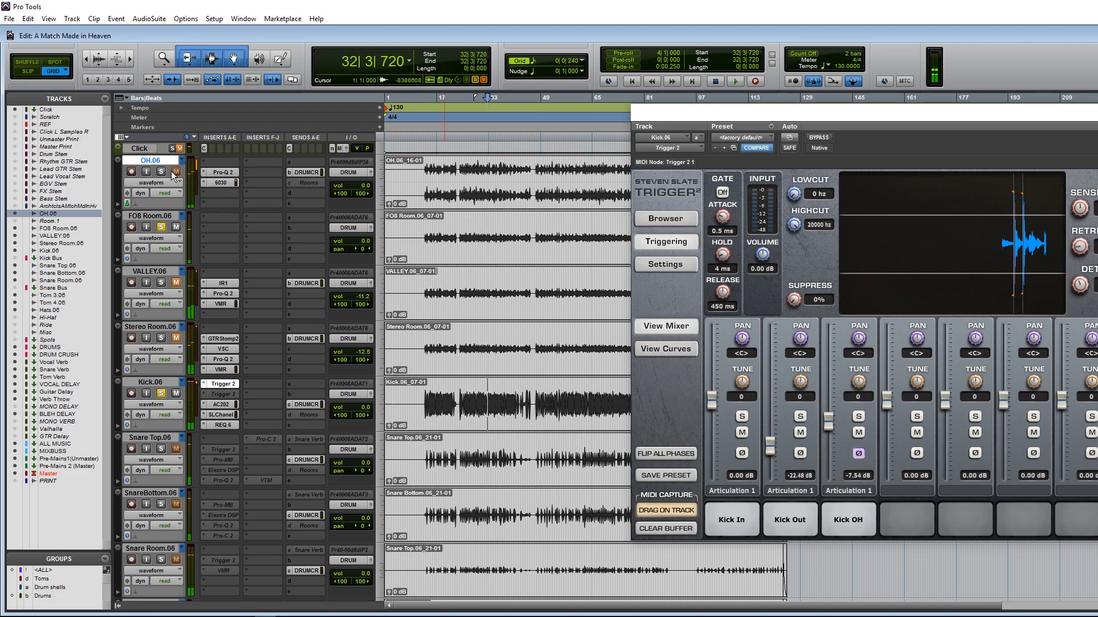
key(space)
click(858, 433)
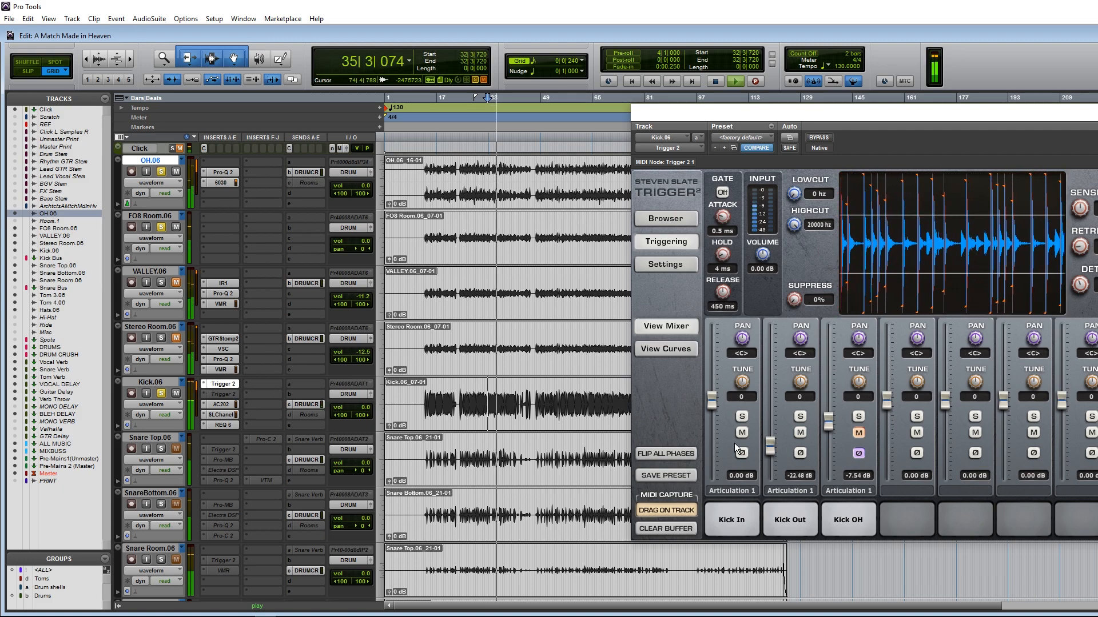
- Stop playback, clear the Kick OH sample from its Trigger 2 slot and close the plug-in
key(space)
right_click(845, 509)
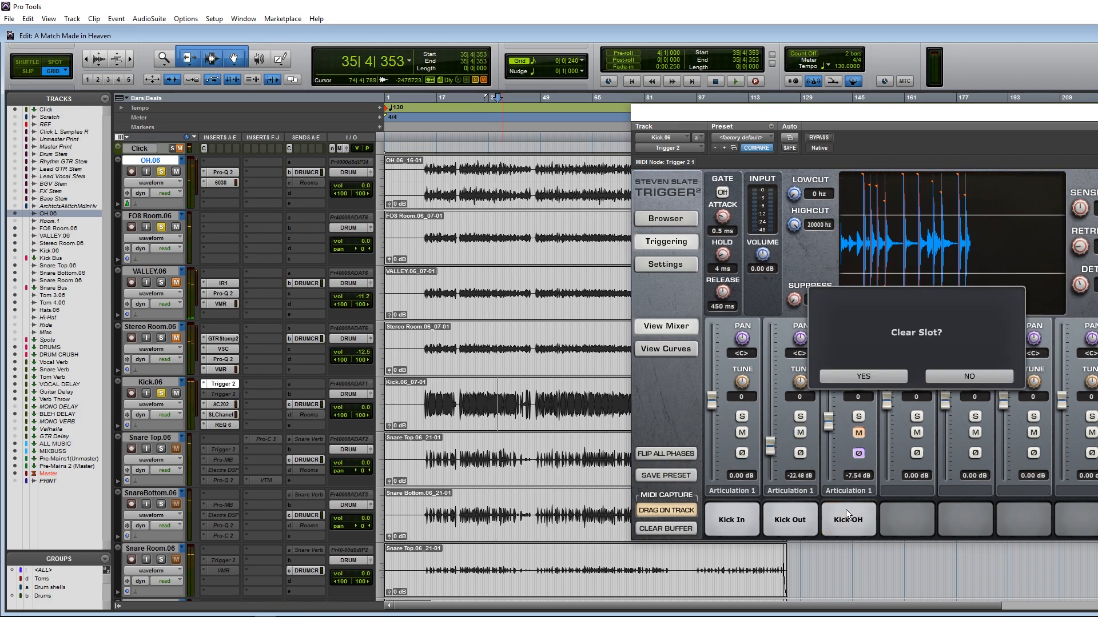
click(863, 375)
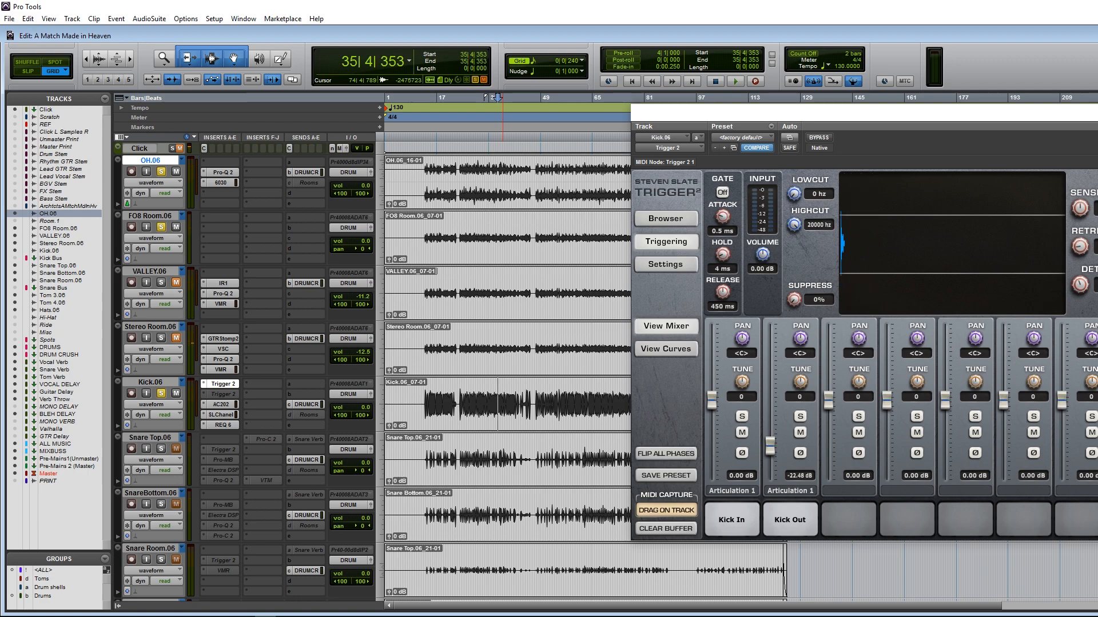
click(1095, 113)
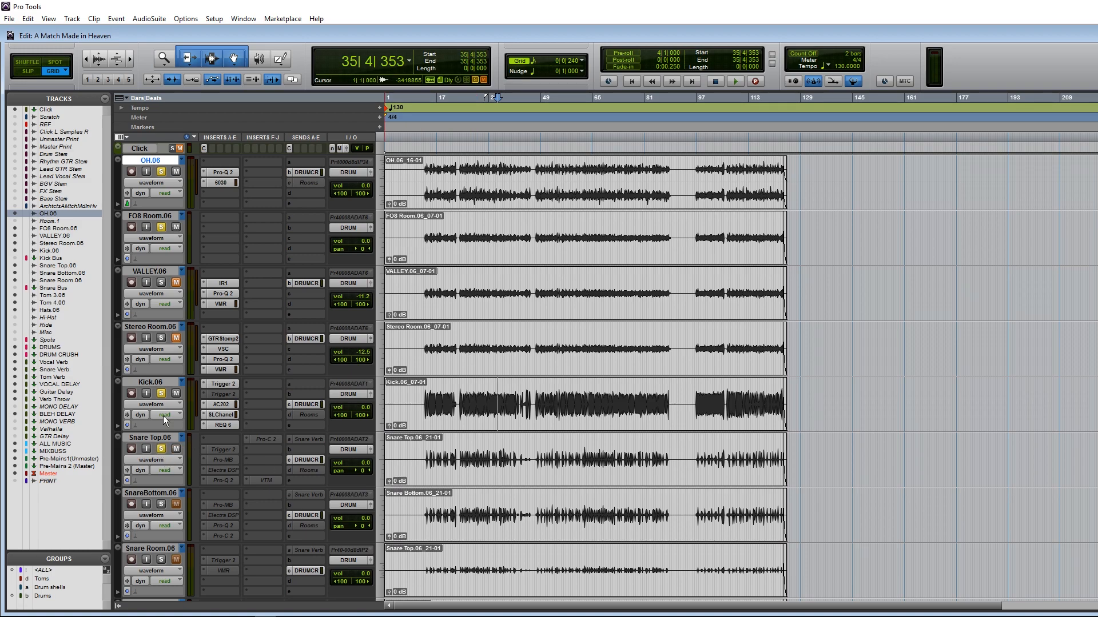
- Insert Steven Slate Trigger 2 (mono/stereo) in the Snare Top track's first insert slot, accepting the removal of following plug-ins
scroll(370, 401, down, 3)
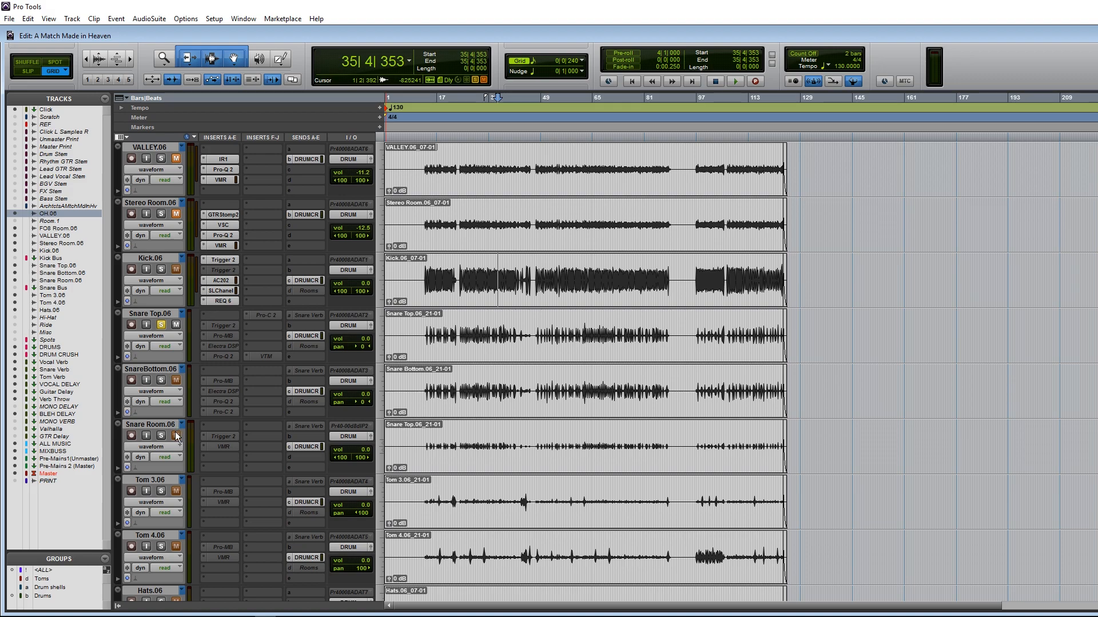
click(216, 317)
mouse_move(235, 332)
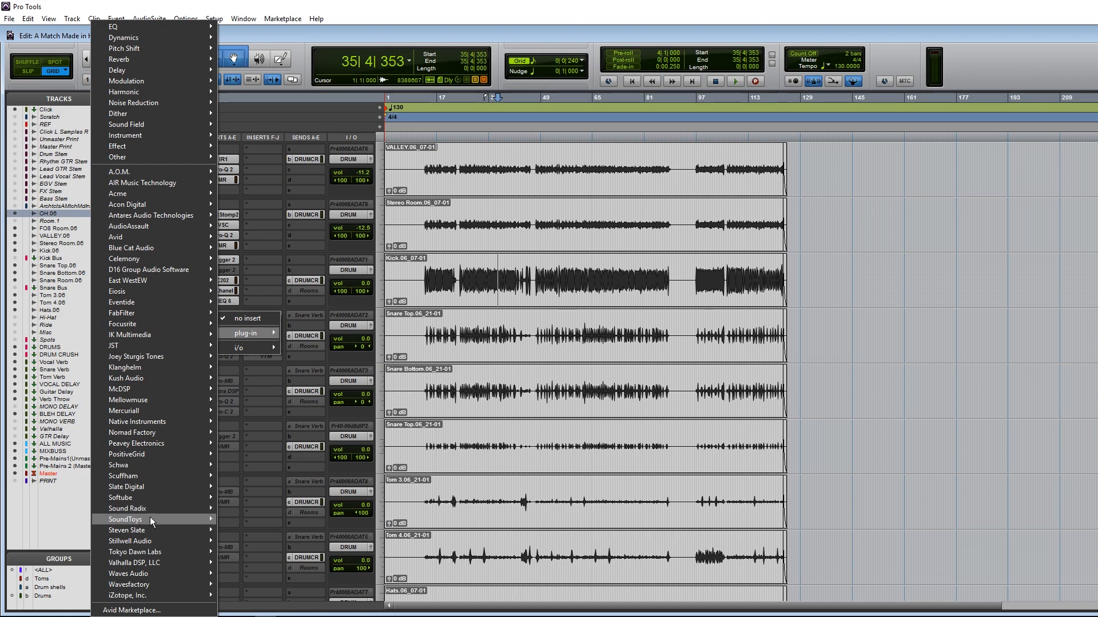
mouse_move(146, 530)
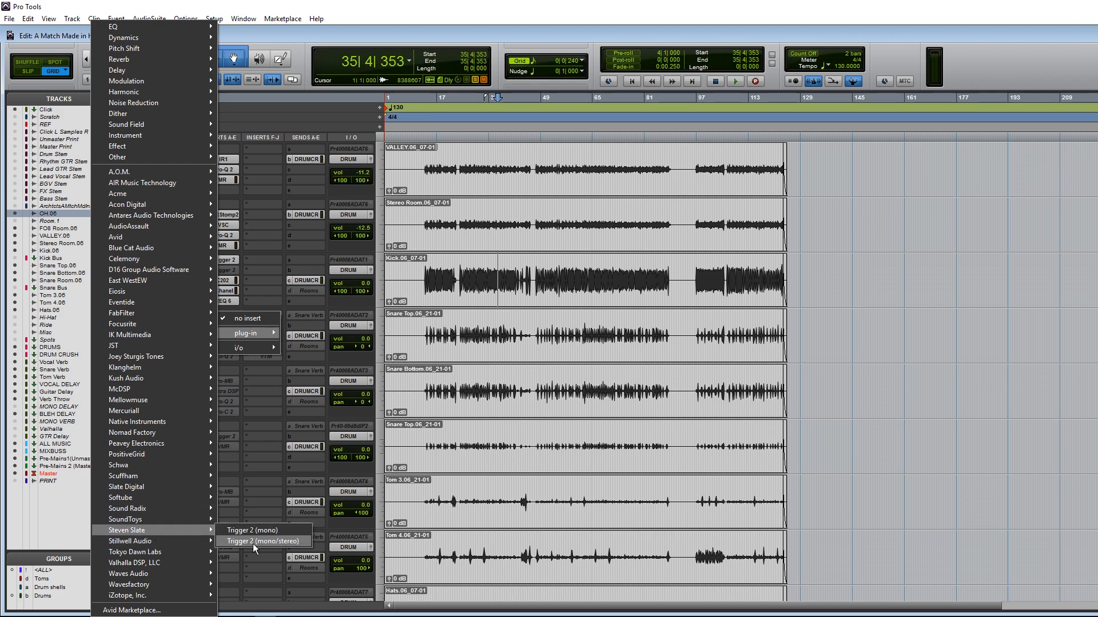
click(253, 541)
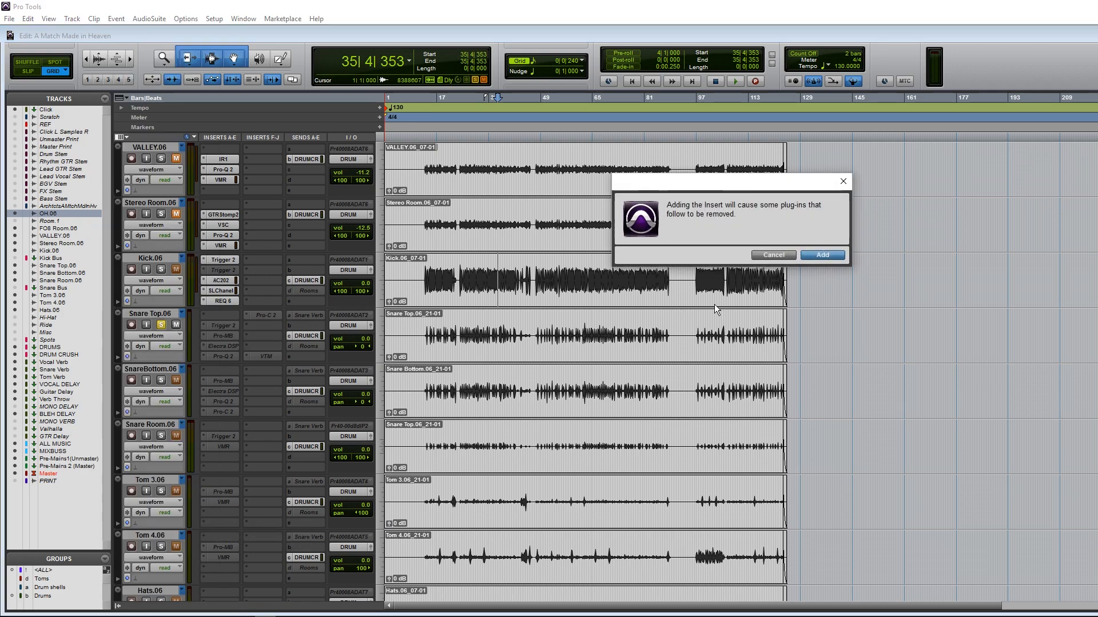
click(823, 255)
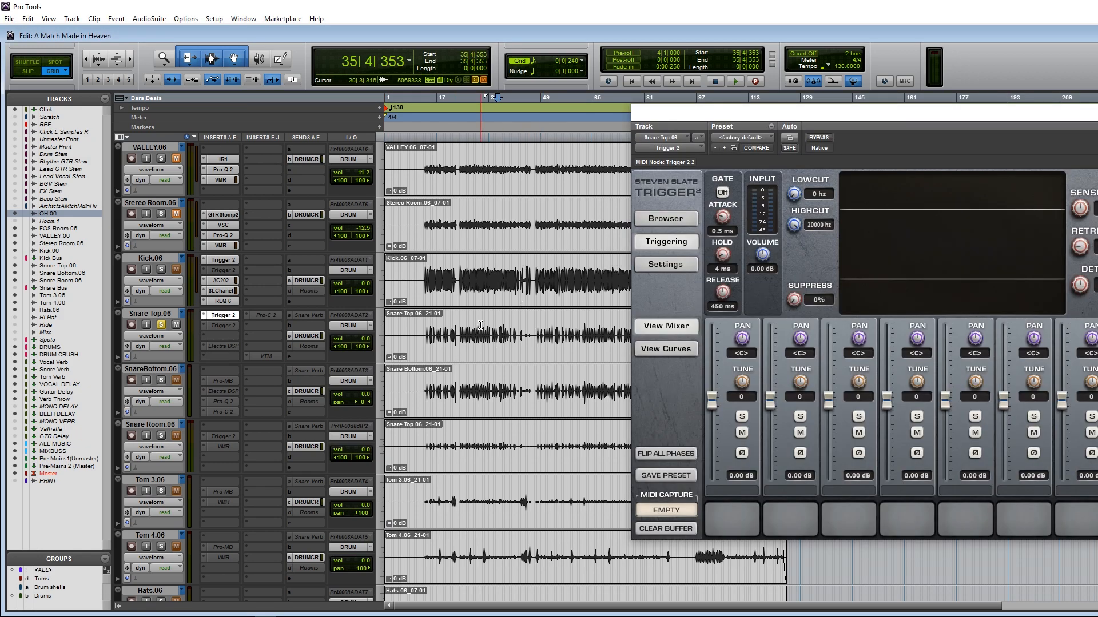
- Expand the TCI Snare folder of Mixing with Metal Sample Pack #1 and load Snare Top.tci into the first Trigger 2 slot
click(472, 329)
click(664, 220)
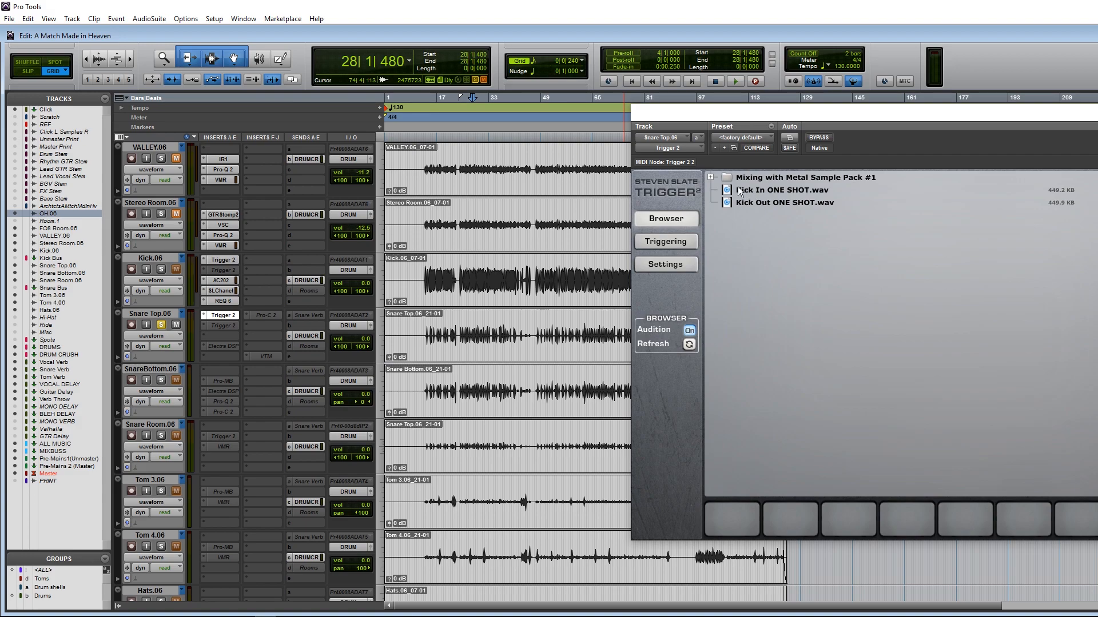
click(710, 177)
click(724, 190)
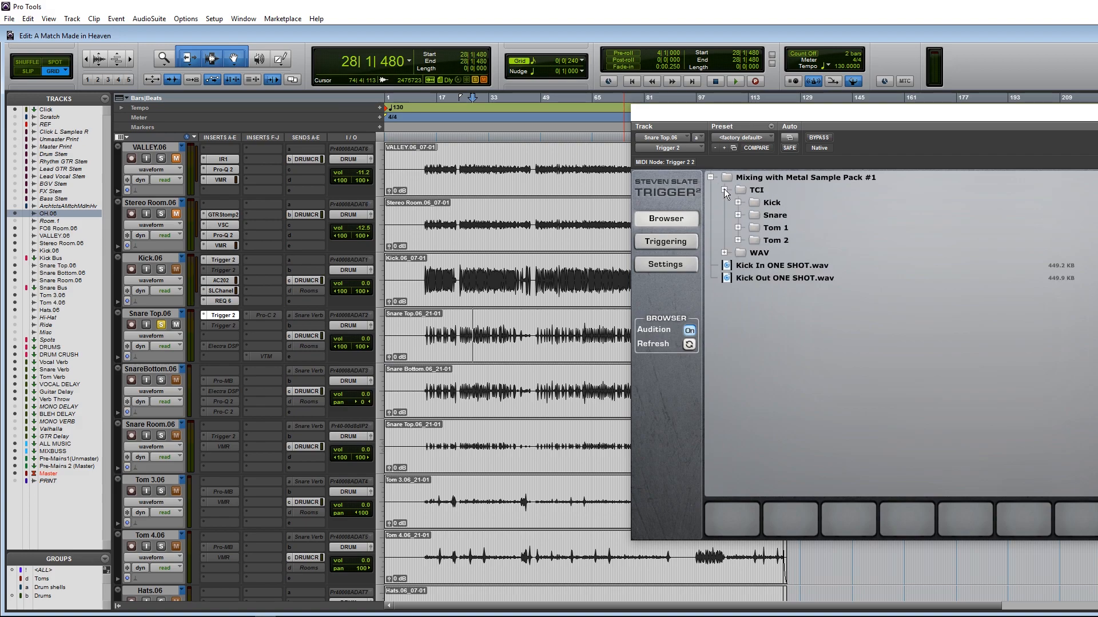
click(738, 215)
drag(800, 279, 718, 504)
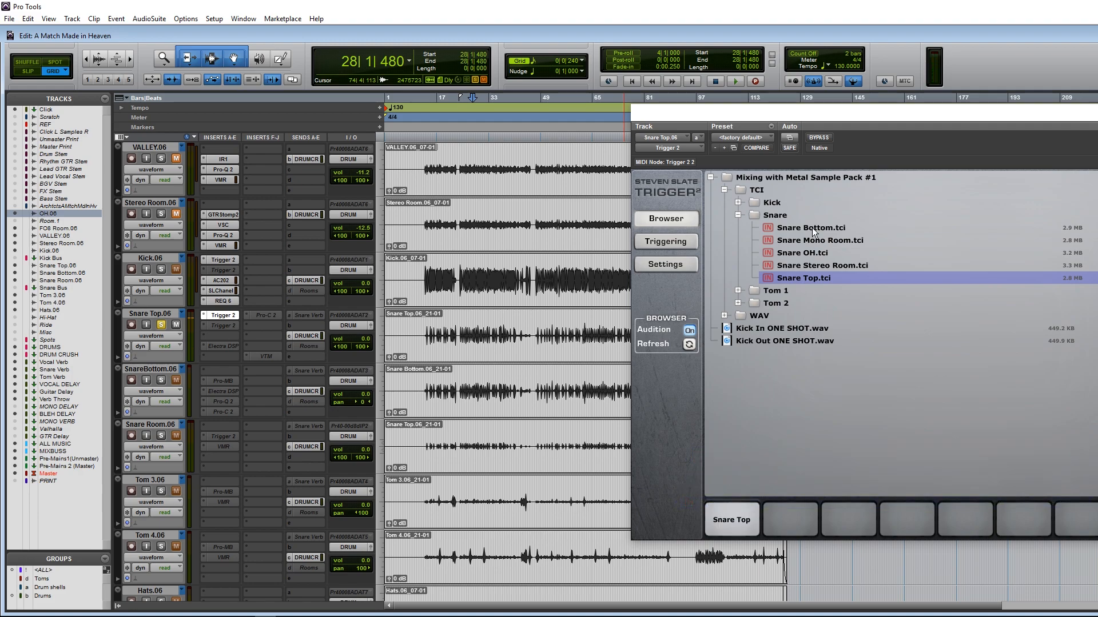
- Load Snare Bottom, Snare OH, Snare Stereo Room and Snare Mono Room into slots two to five, in that order
drag(808, 229, 790, 517)
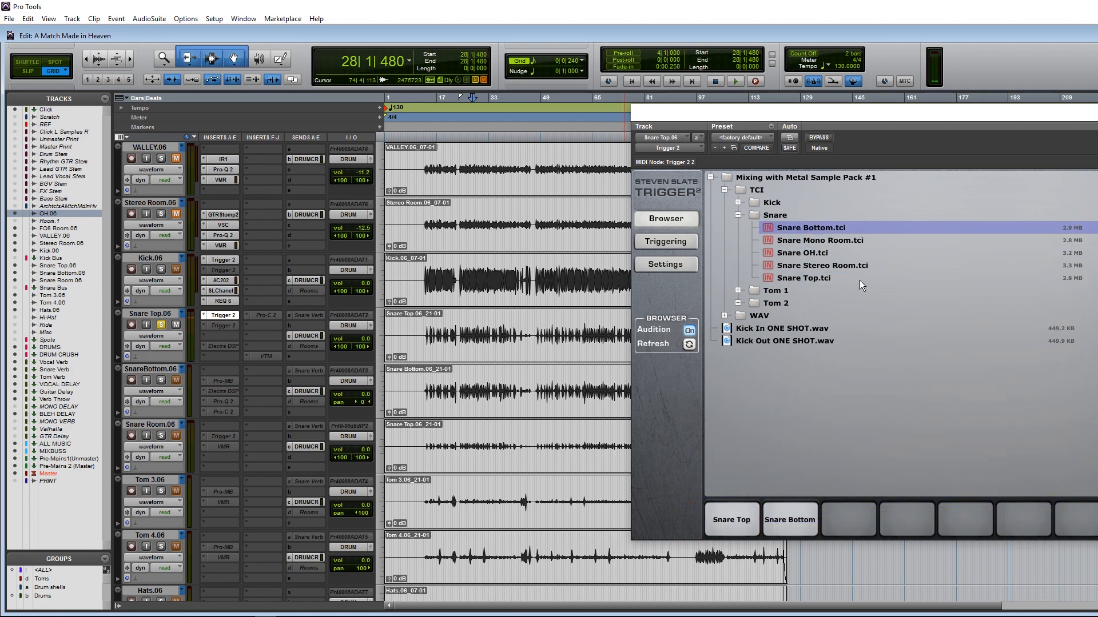
drag(813, 250, 843, 520)
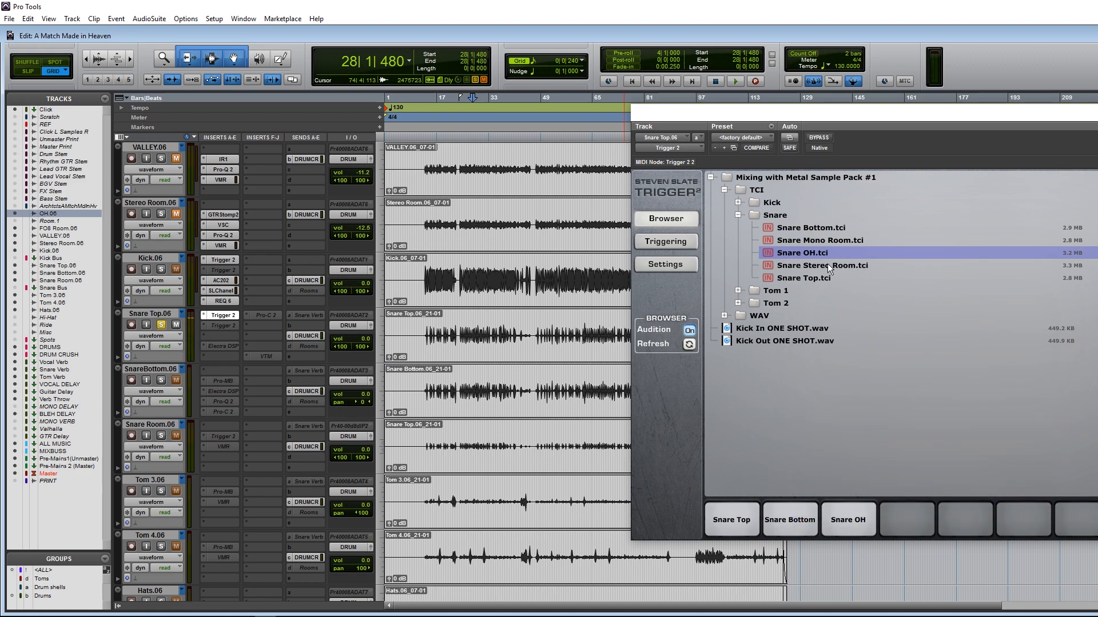
drag(826, 265, 901, 517)
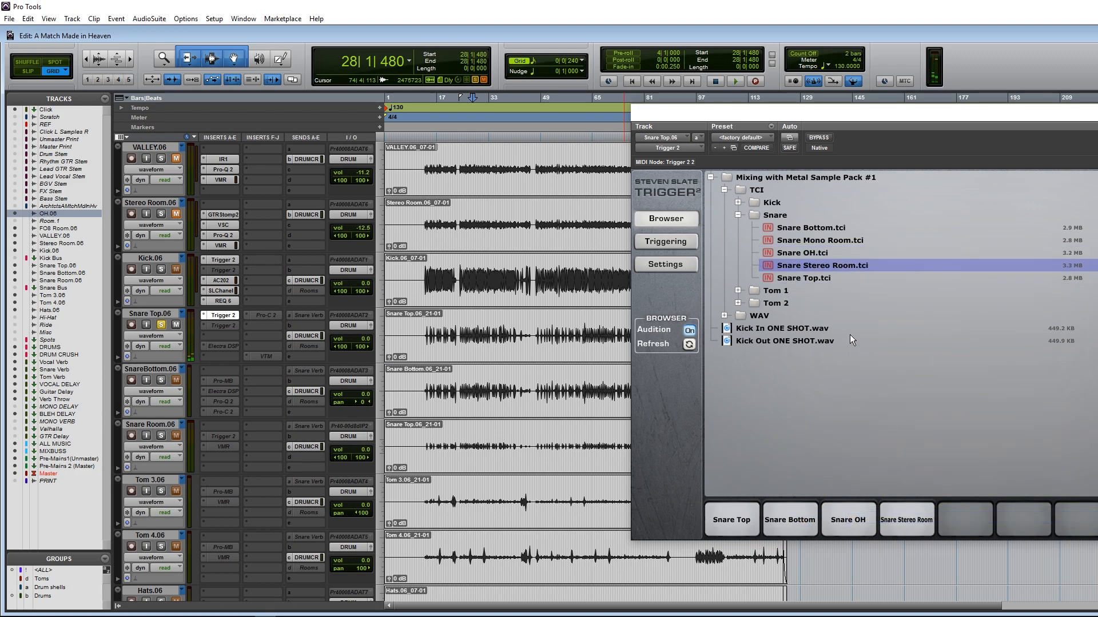
drag(826, 235, 983, 526)
- Show the triggering mixer and play the snare from 28|1|480 with all five samples active
click(669, 242)
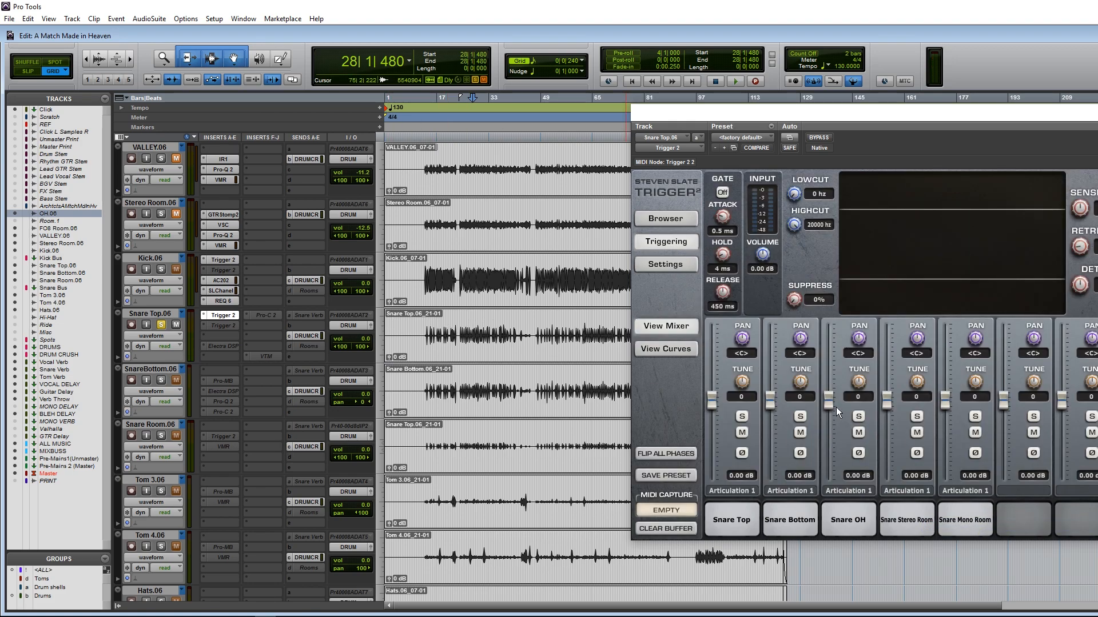
key(space)
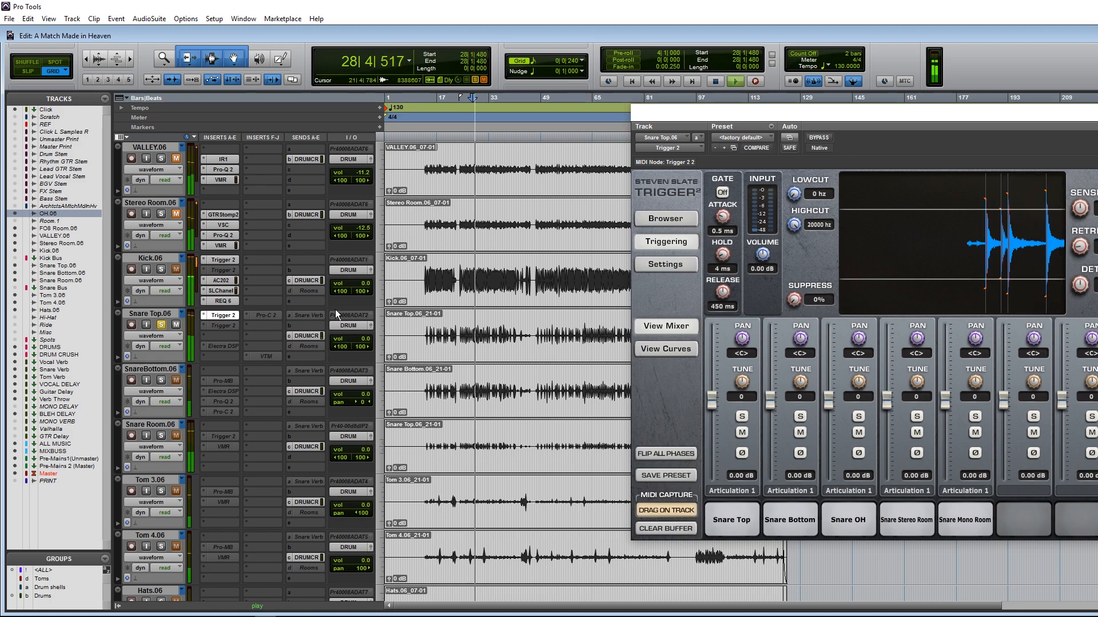
scroll(618, 348, up, 3)
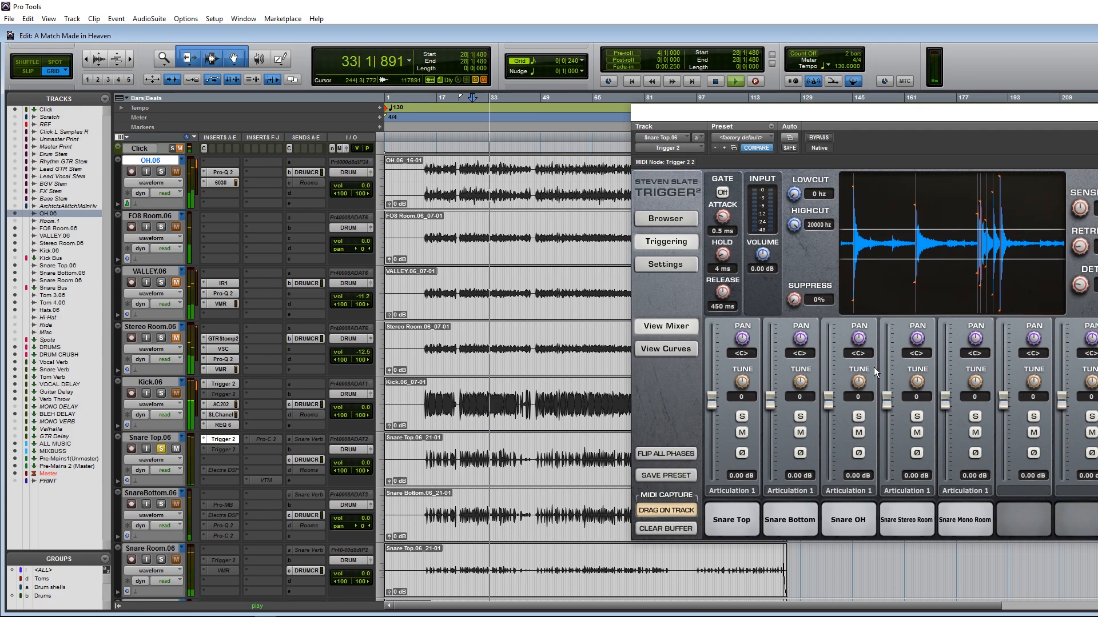
key(space)
- From 26|4|480, isolate the Snare Top sample, bring in Snare Bottom at -4.91 dB and keep the other three samples muted
click(460, 444)
click(469, 447)
click(740, 419)
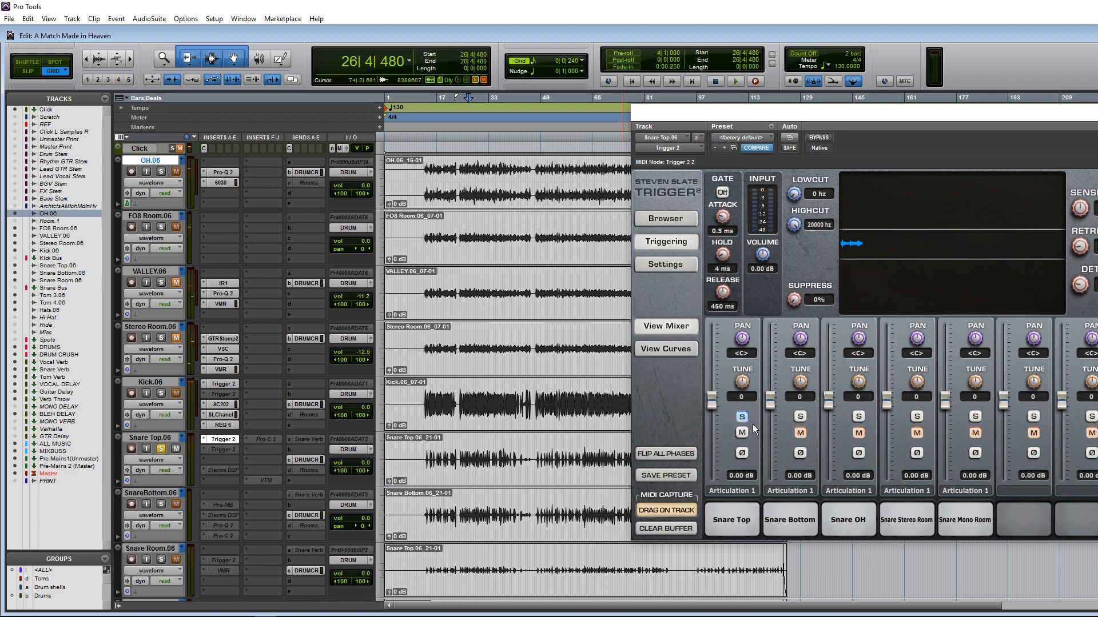
click(742, 418)
key(space)
mouse_move(774, 406)
mouse_down()
mouse_move(766, 485)
mouse_move(774, 417)
mouse_up()
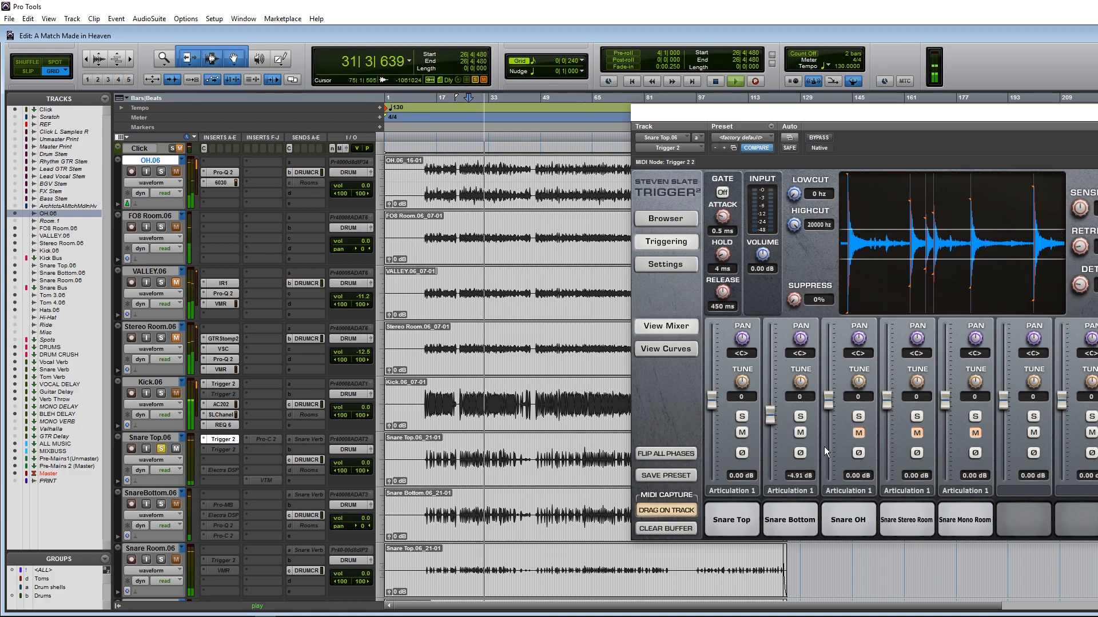
- Unmute the Snare OH sample and raise it from silence to -8.75 dB while playing from 28|2|240
key(space)
click(859, 432)
drag(828, 404, 822, 493)
key(space)
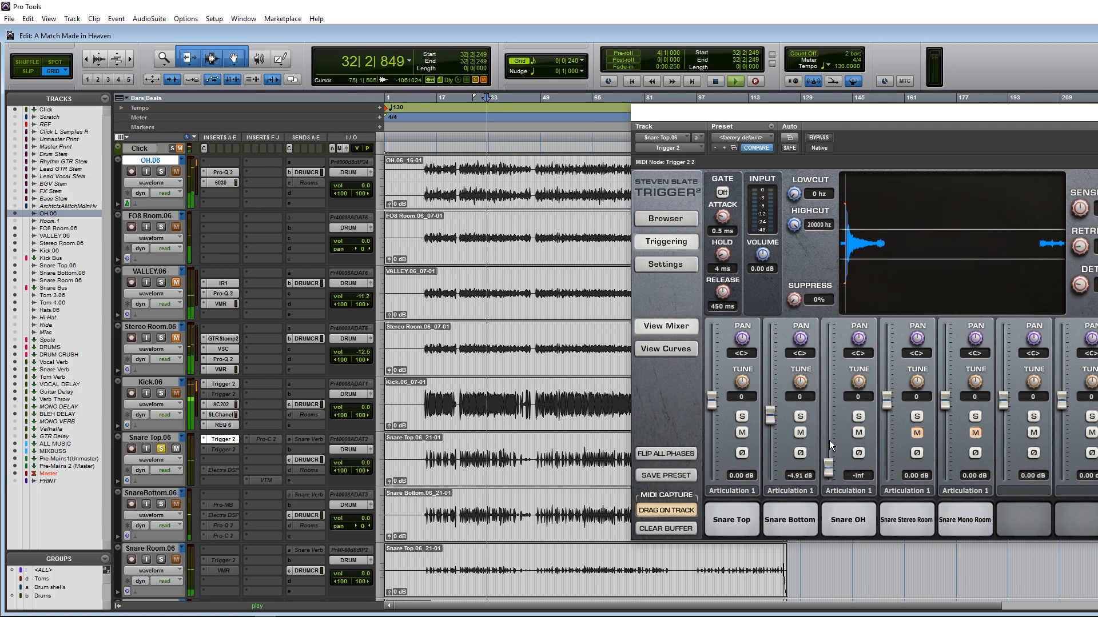
key(space)
click(473, 459)
key(space)
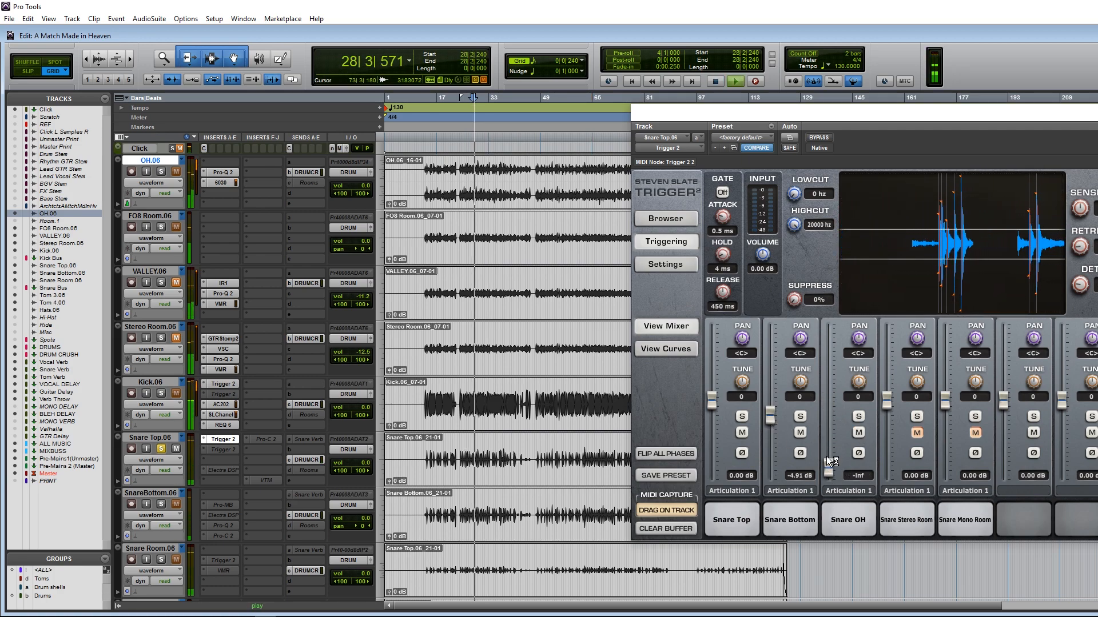
drag(829, 469, 825, 425)
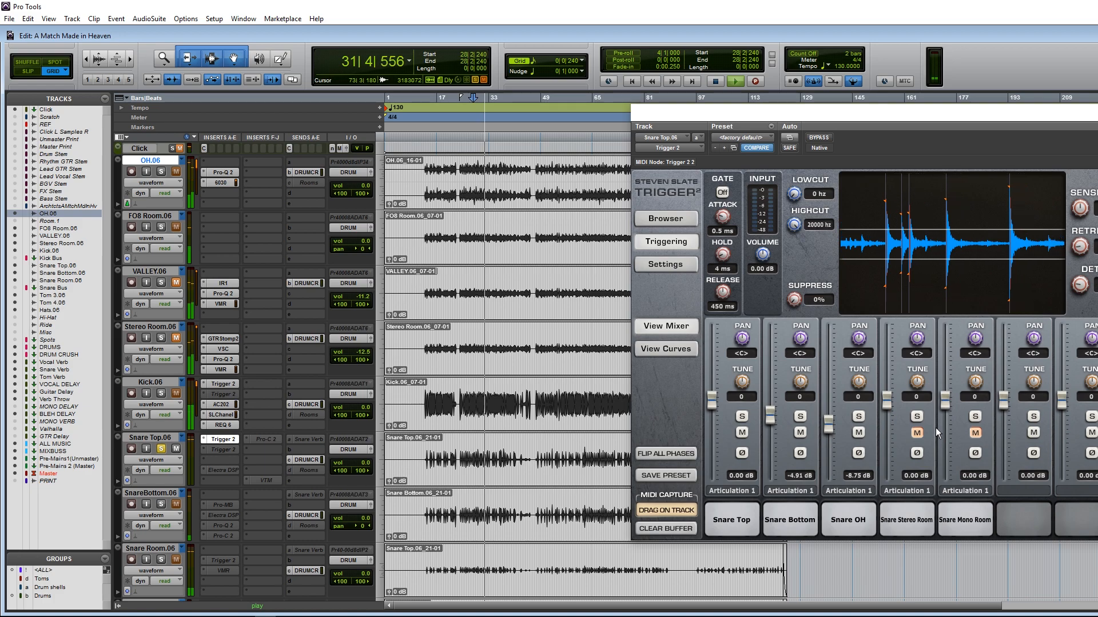
key(space)
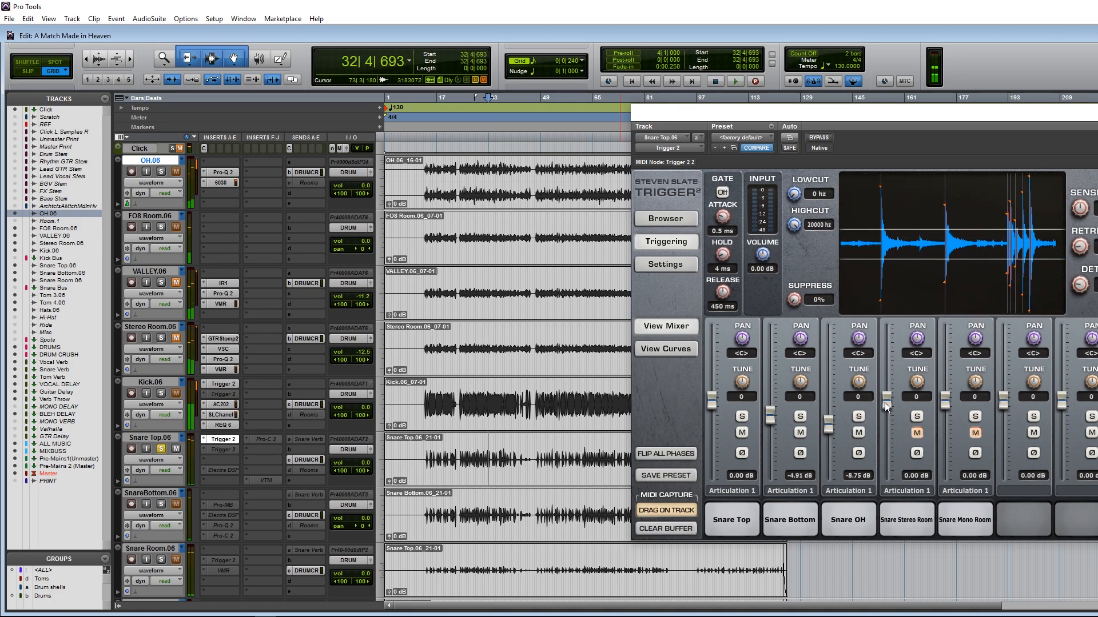
- While playing from 24|2|720, unmute Snare Stereo Room and Snare Mono Room and set them to -9.25 dB and -7.54 dB
drag(885, 403, 898, 505)
click(916, 432)
key(space)
key(space)
drag(886, 468, 871, 425)
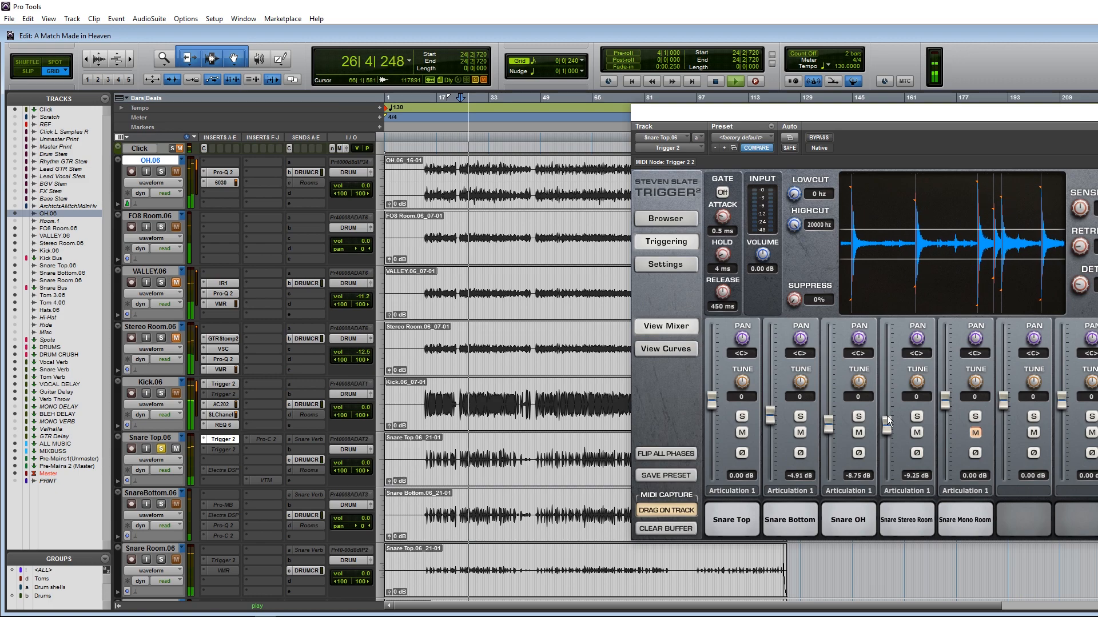
click(975, 432)
mouse_move(948, 403)
mouse_down()
mouse_move(956, 468)
mouse_move(955, 351)
mouse_move(941, 310)
mouse_move(935, 420)
mouse_up()
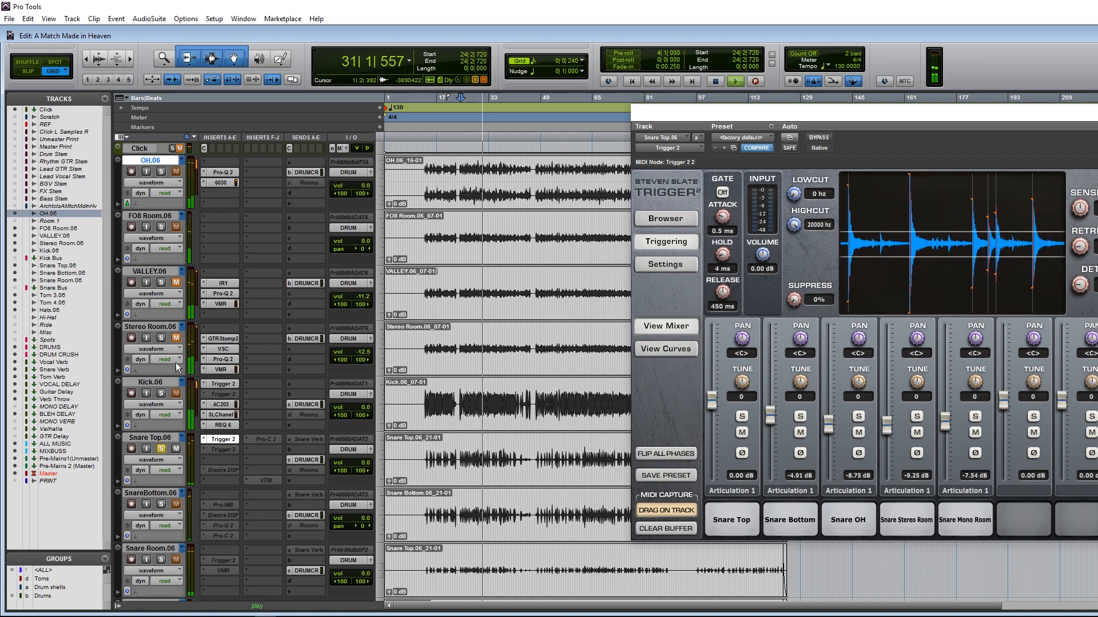
- Solo the Kick, OH, FO8 Room, Tom 3, Tom 4 and Hats tracks together with Snare Top during playback
click(161, 394)
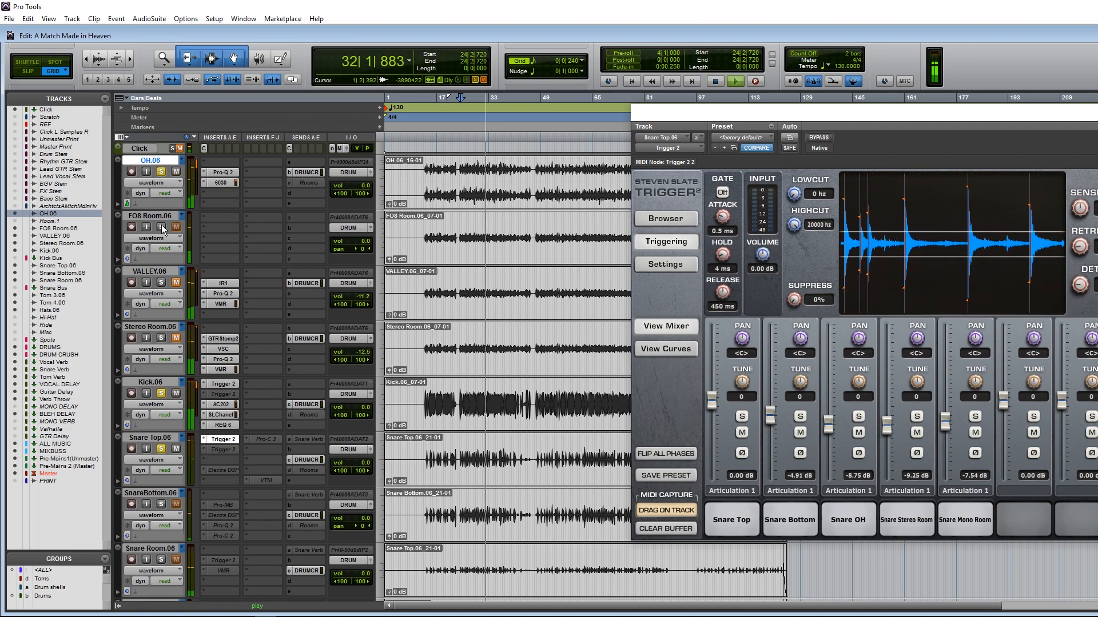
scroll(167, 243, down, 4)
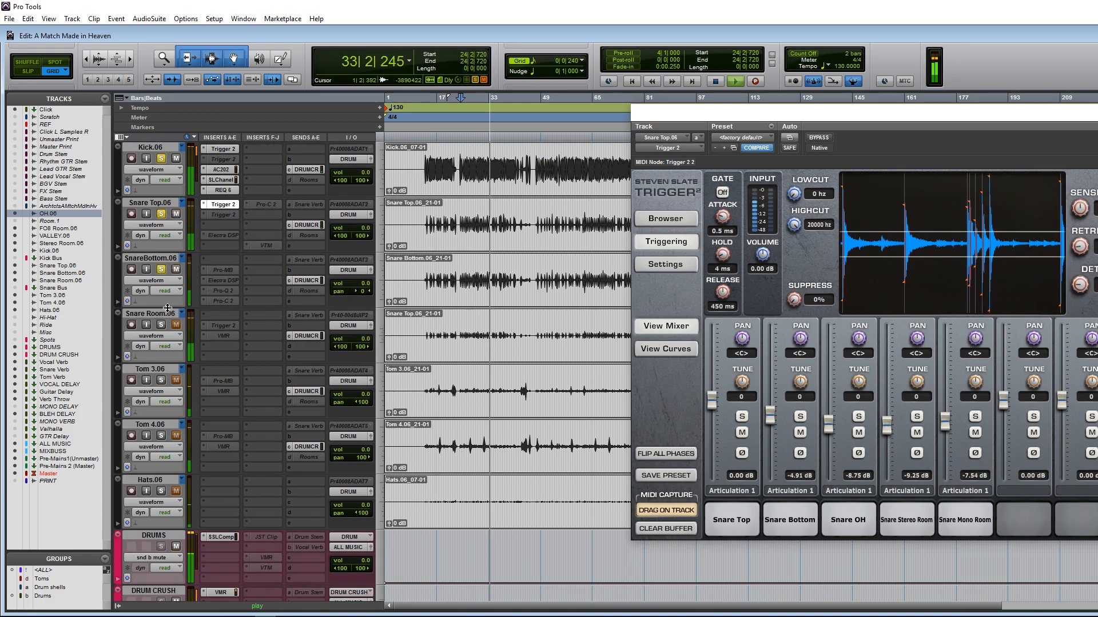
click(163, 378)
click(161, 434)
click(159, 490)
- Rebalance the snare samples against the kit: Snare OH to -6.40 dB, Stereo Room to -5.96 dB and Mono Room to -10.85 dB
drag(887, 427, 883, 402)
drag(829, 424, 892, 418)
drag(825, 419, 826, 423)
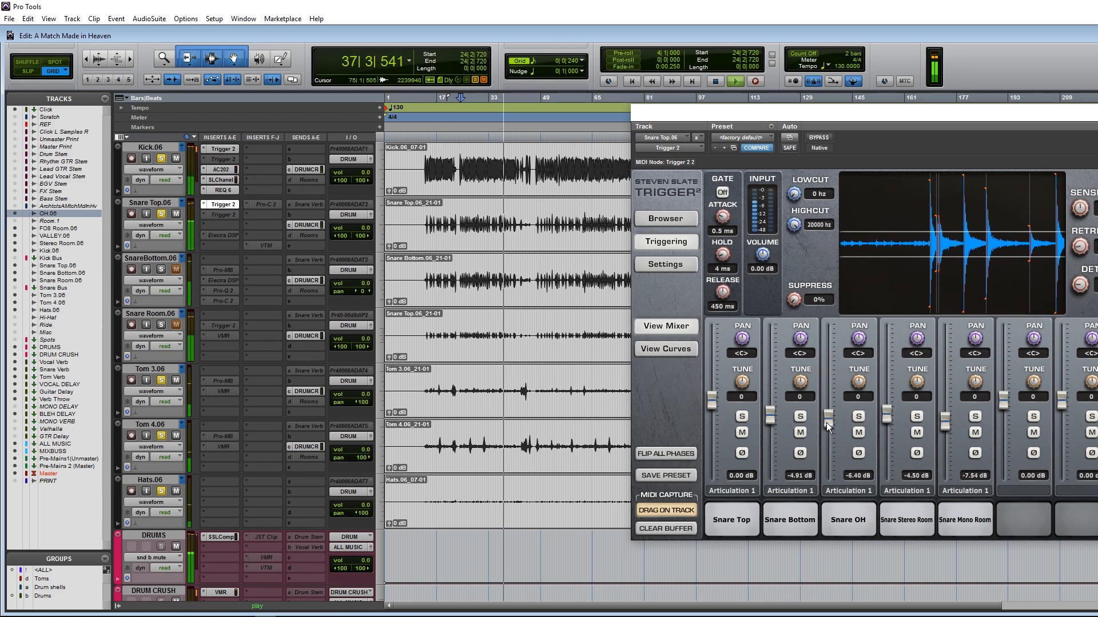
drag(946, 421, 886, 422)
- Show the snare samples' curve settings and listen to the blended kit from 48|1|000
click(666, 348)
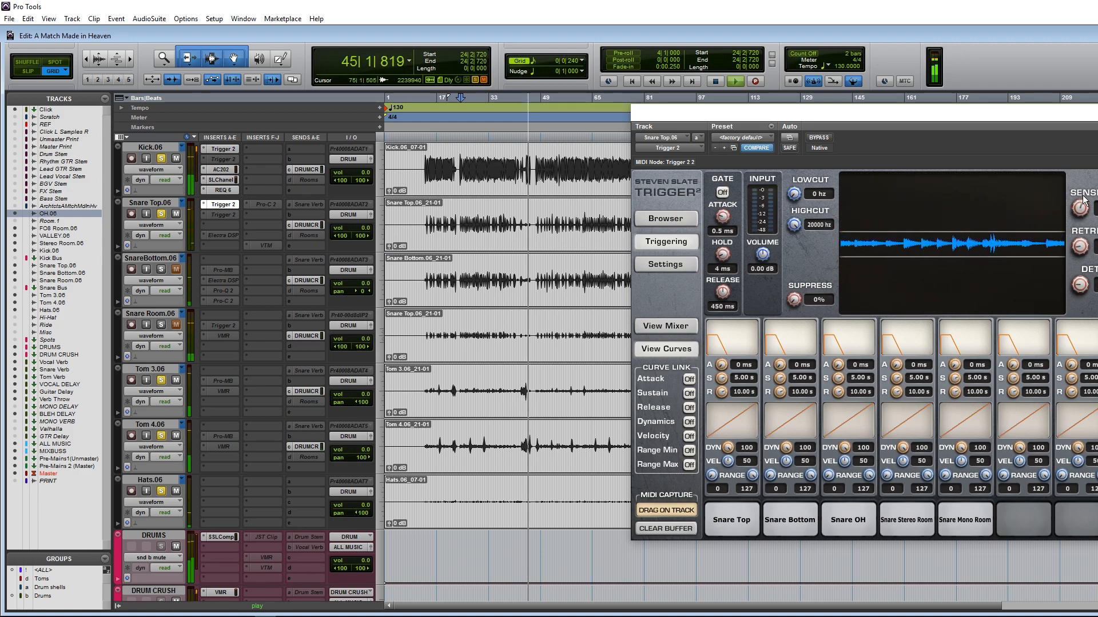
scroll(538, 372, up, 4)
key(space)
key(space)
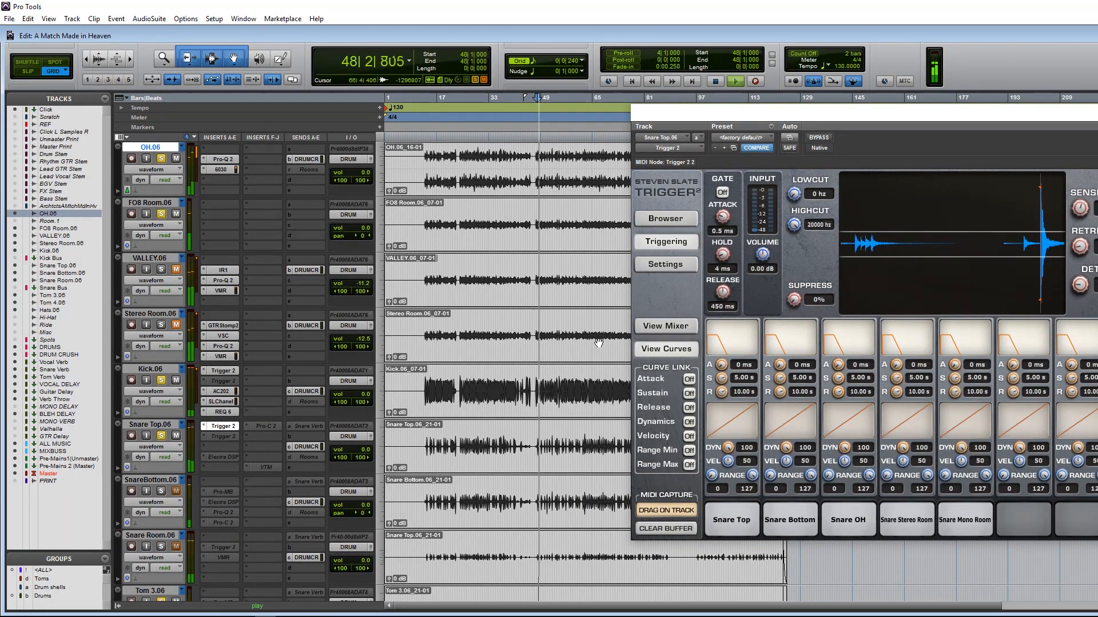
click(672, 218)
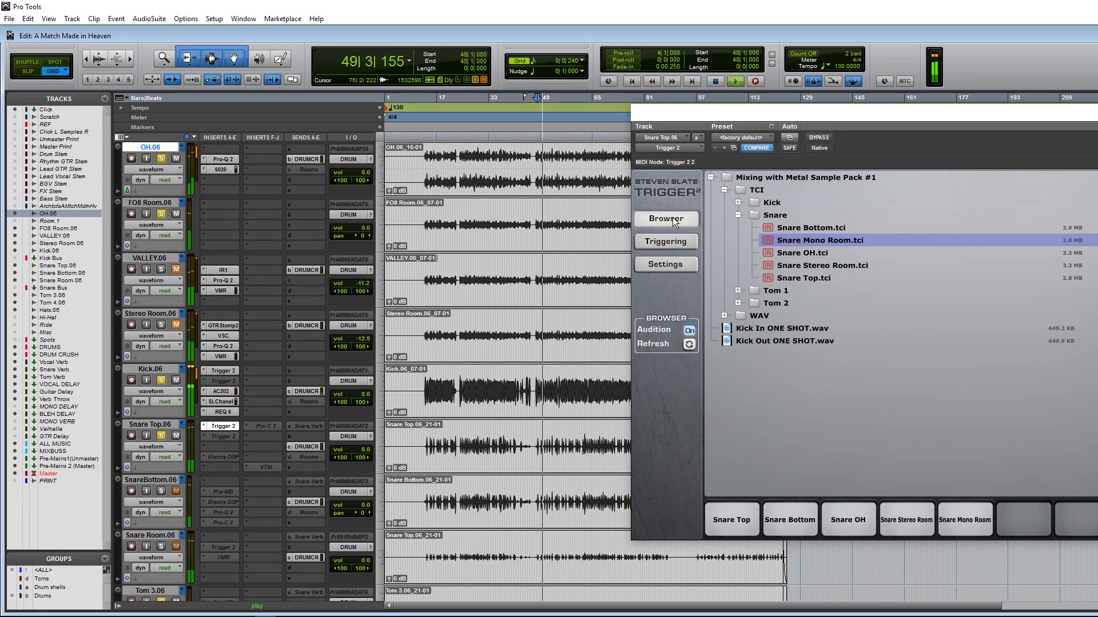
click(668, 243)
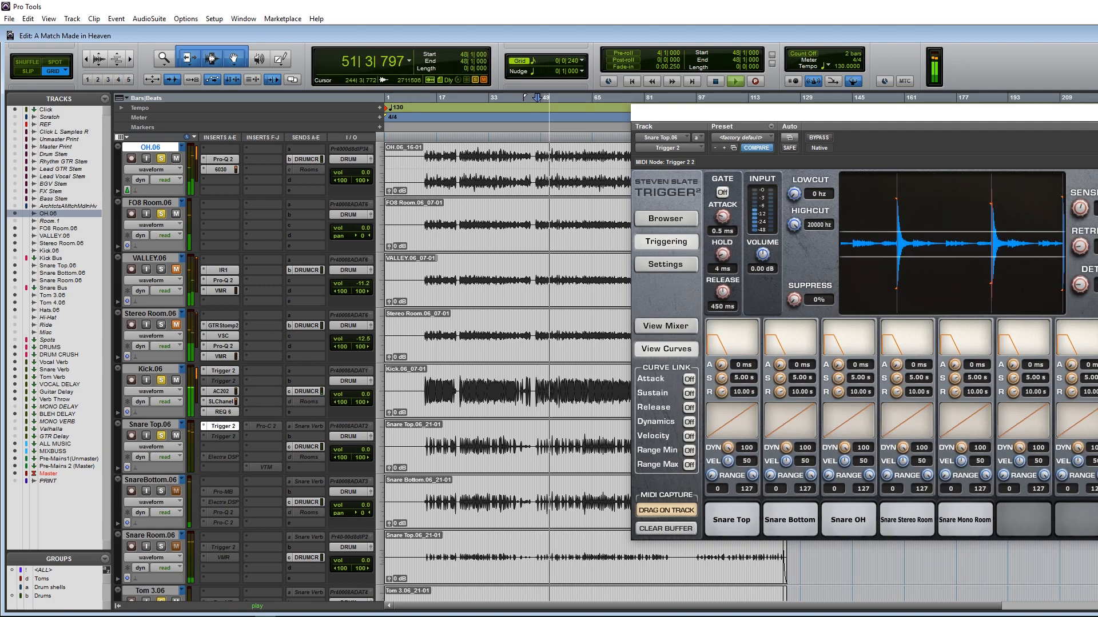
scroll(362, 288, down, 5)
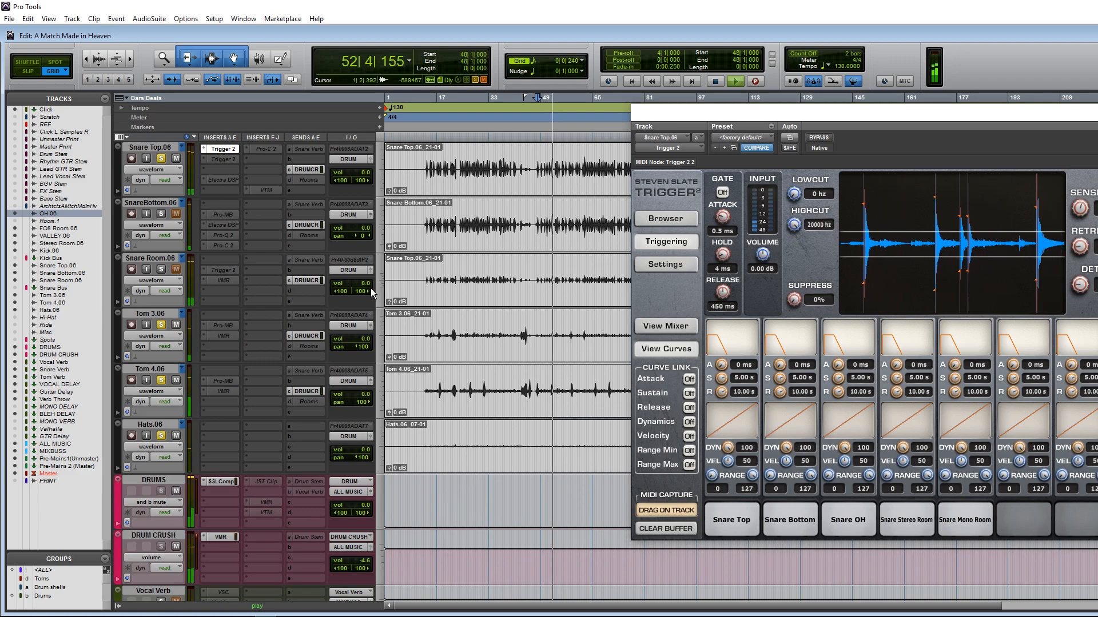
scroll(400, 294, up, 6)
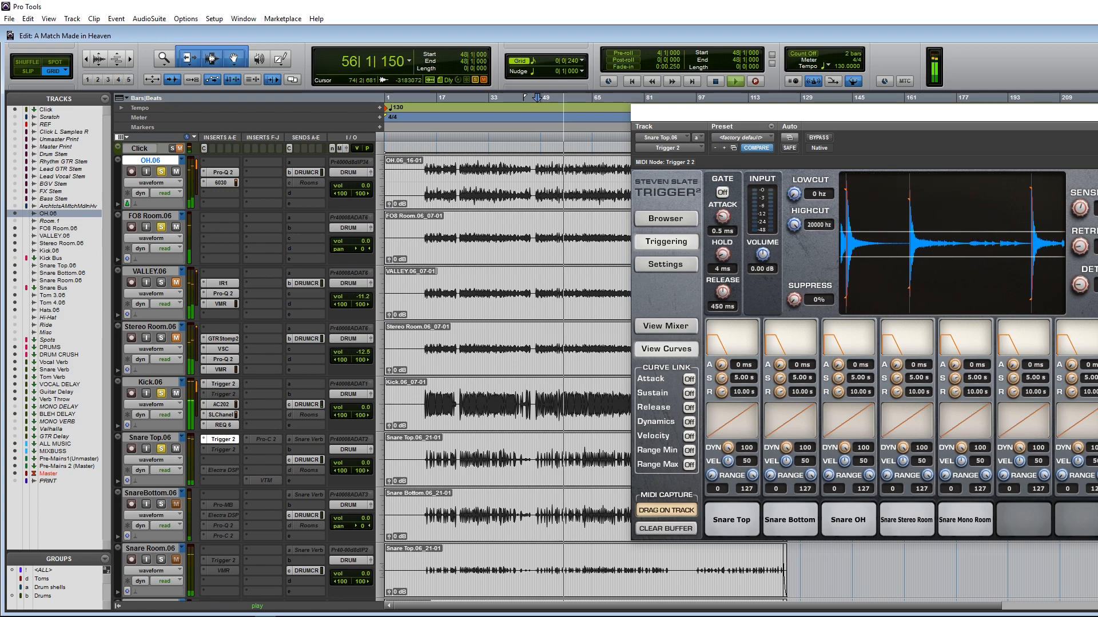
key(space)
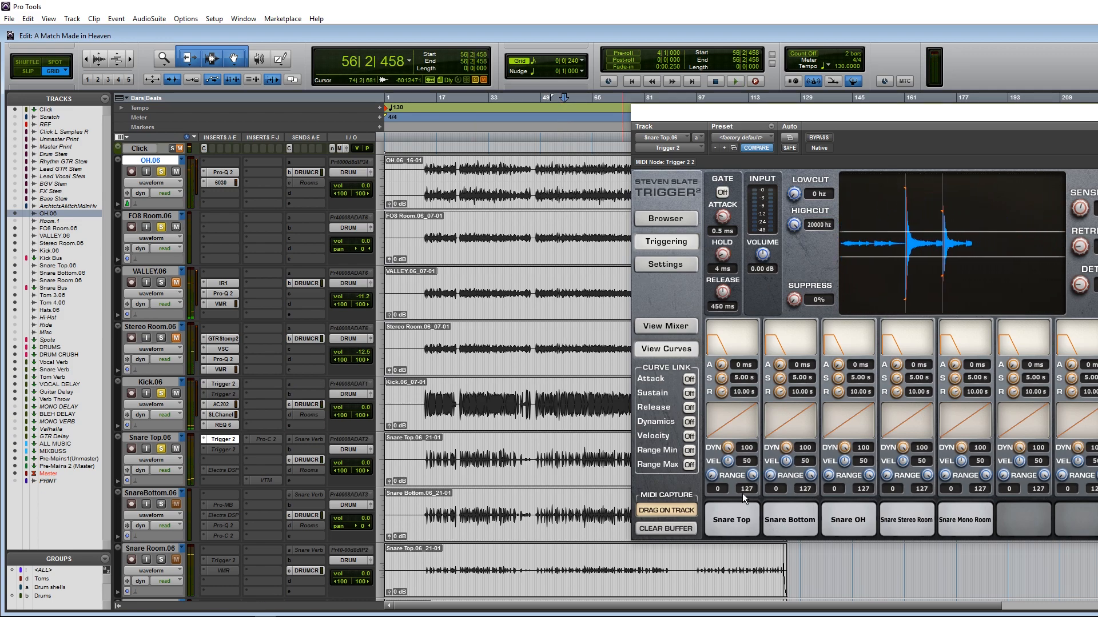
- Play from 24|4|720 with Snare Top soloed, adding the Kick partway, and compare the sound with Trigger 2 bypassed and active
click(642, 324)
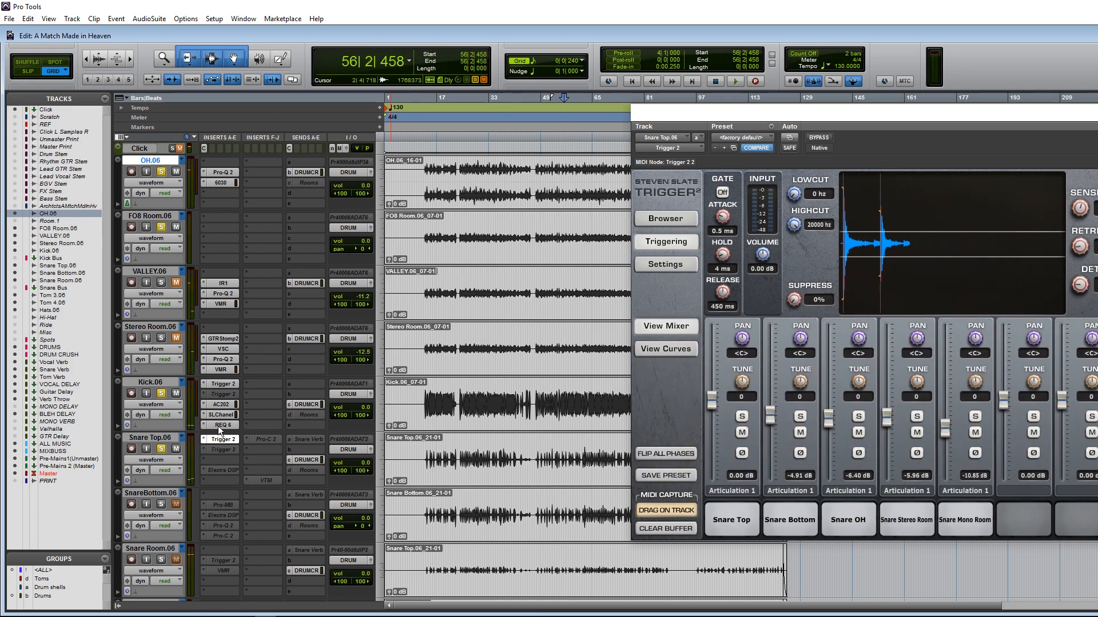
ctrl+click(160, 450)
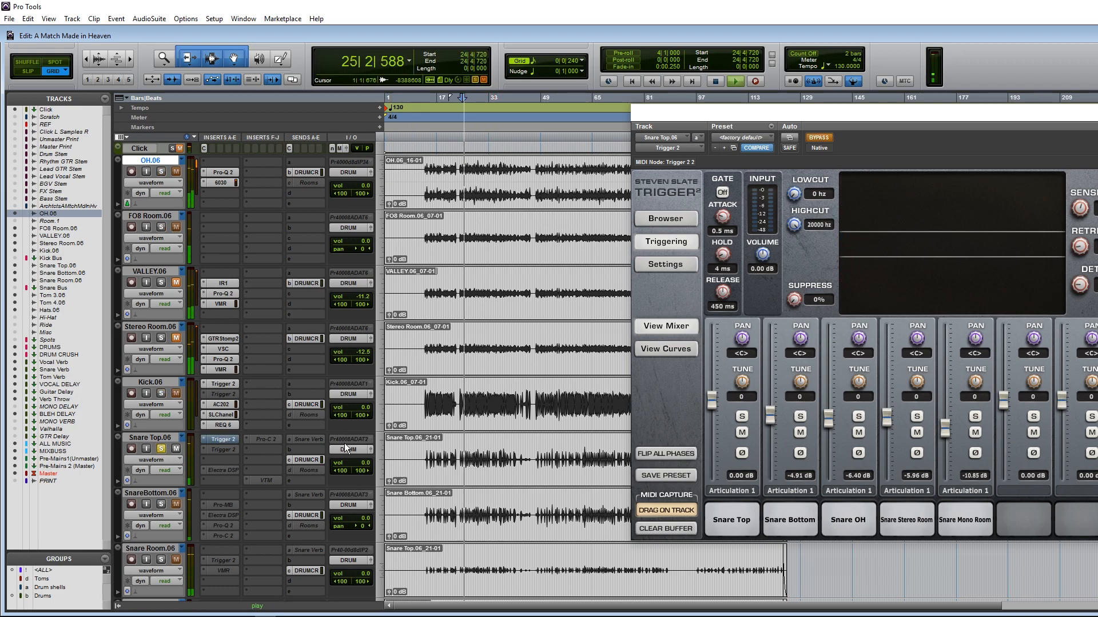
ctrl+click(228, 441)
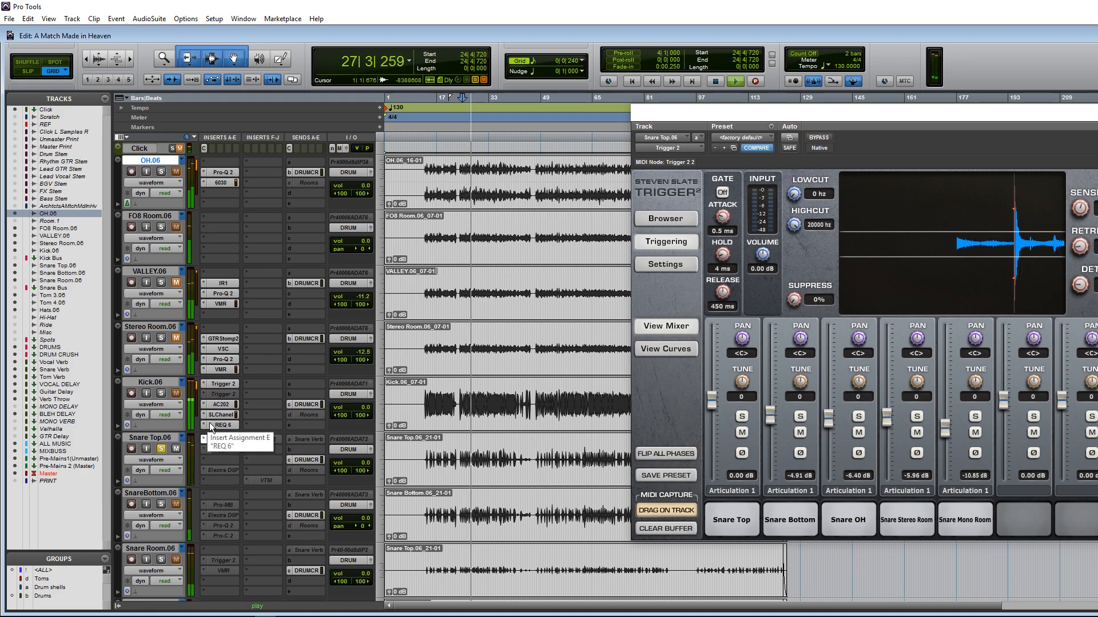
click(161, 393)
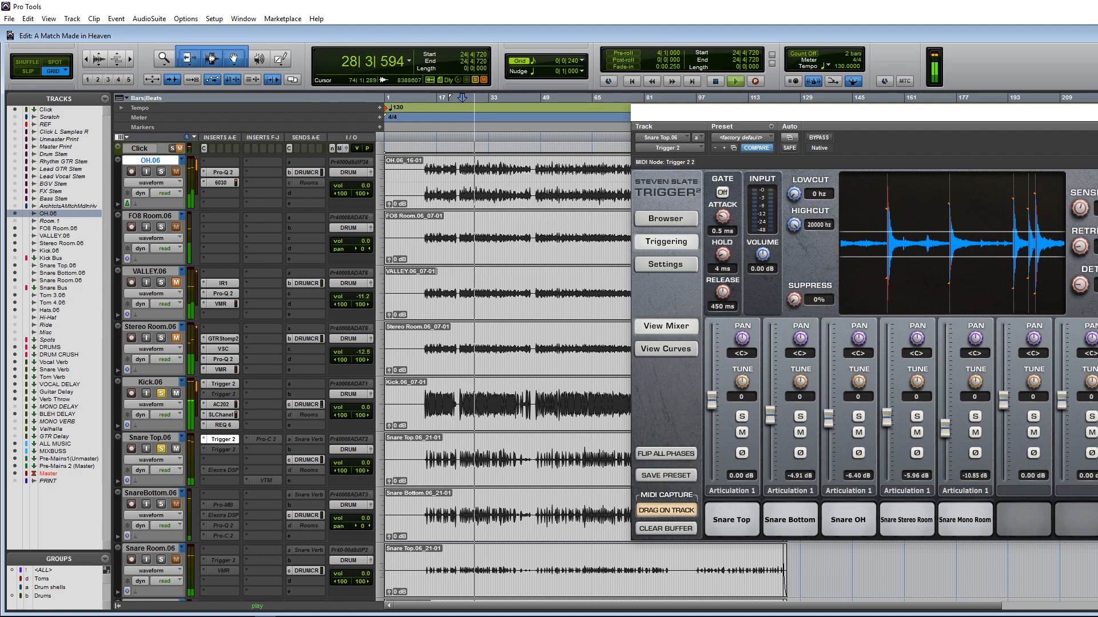
ctrl+click(222, 440)
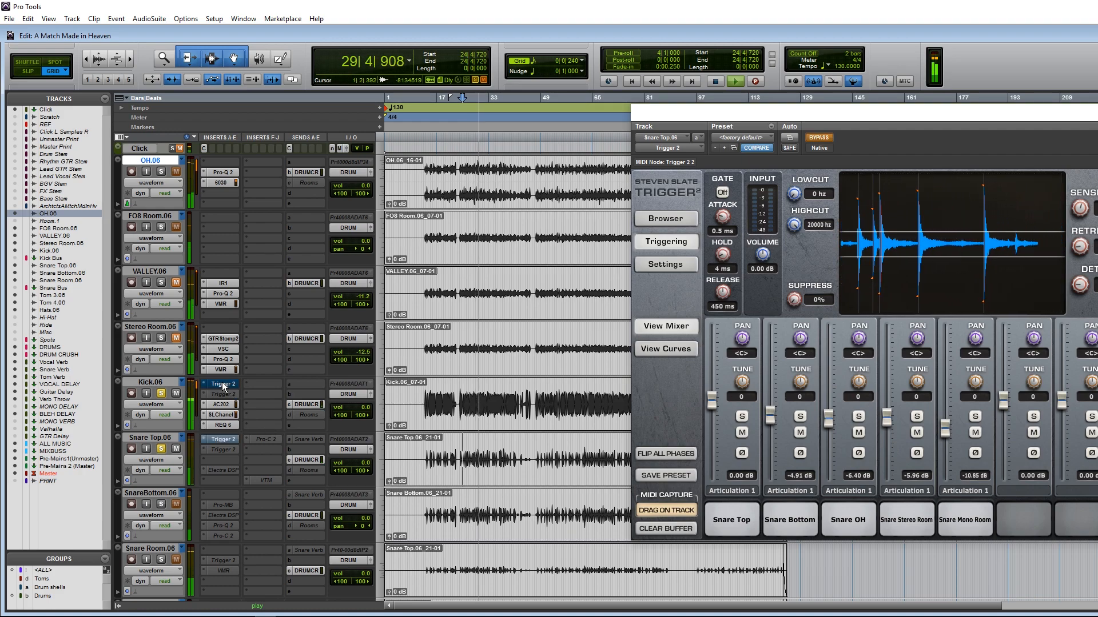
ctrl+click(222, 439)
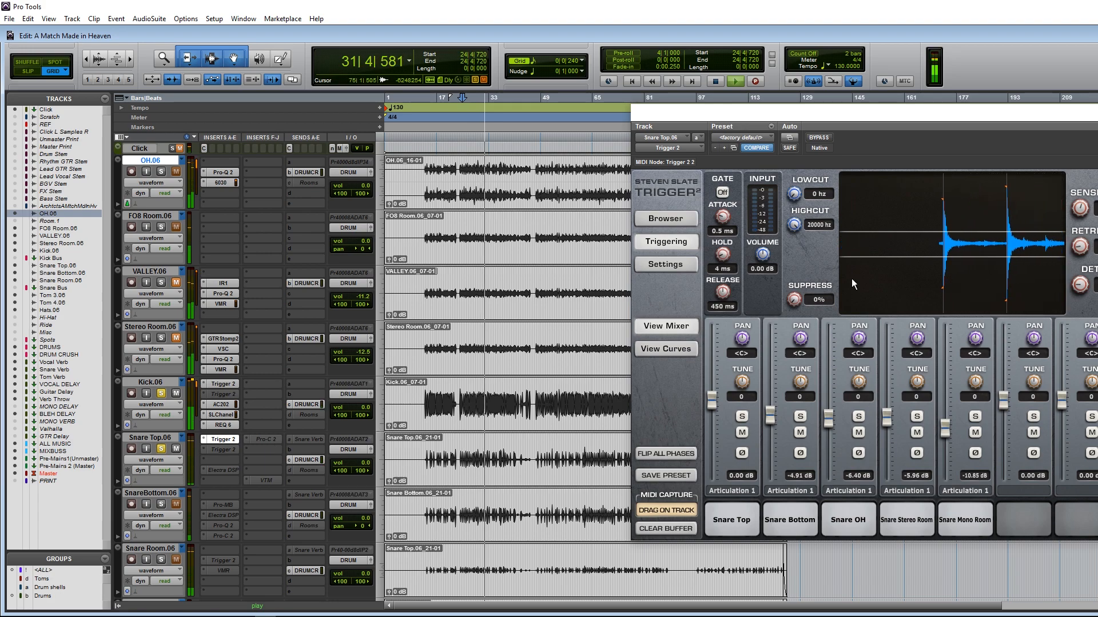
- Stop playback and close the Snare Top track's Trigger 2 plug-in
key(space)
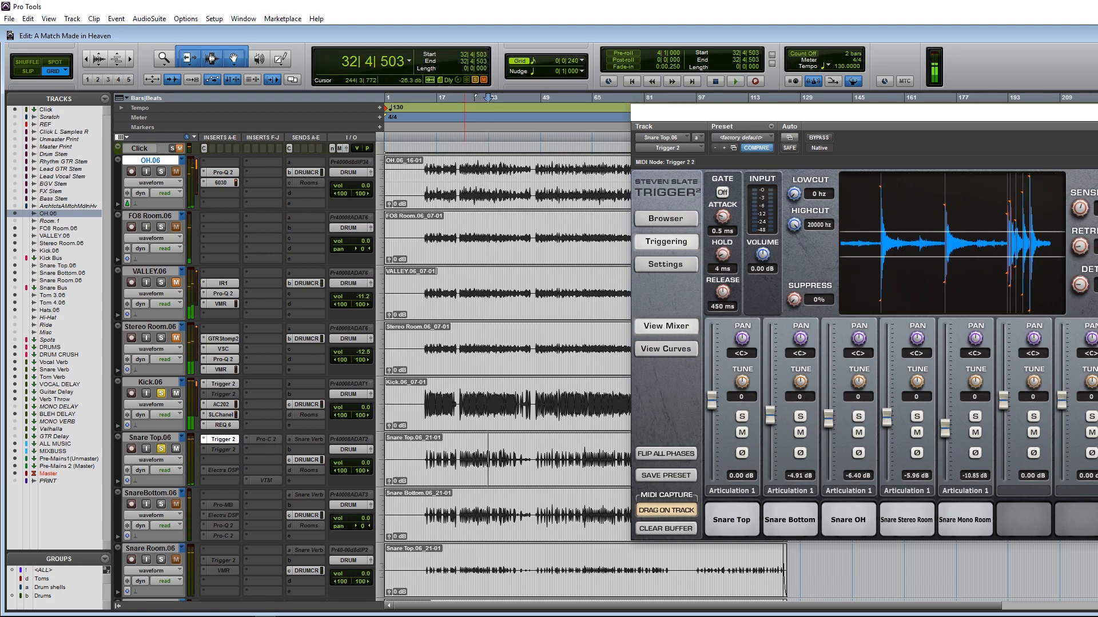
click(221, 439)
scroll(223, 435, down, 5)
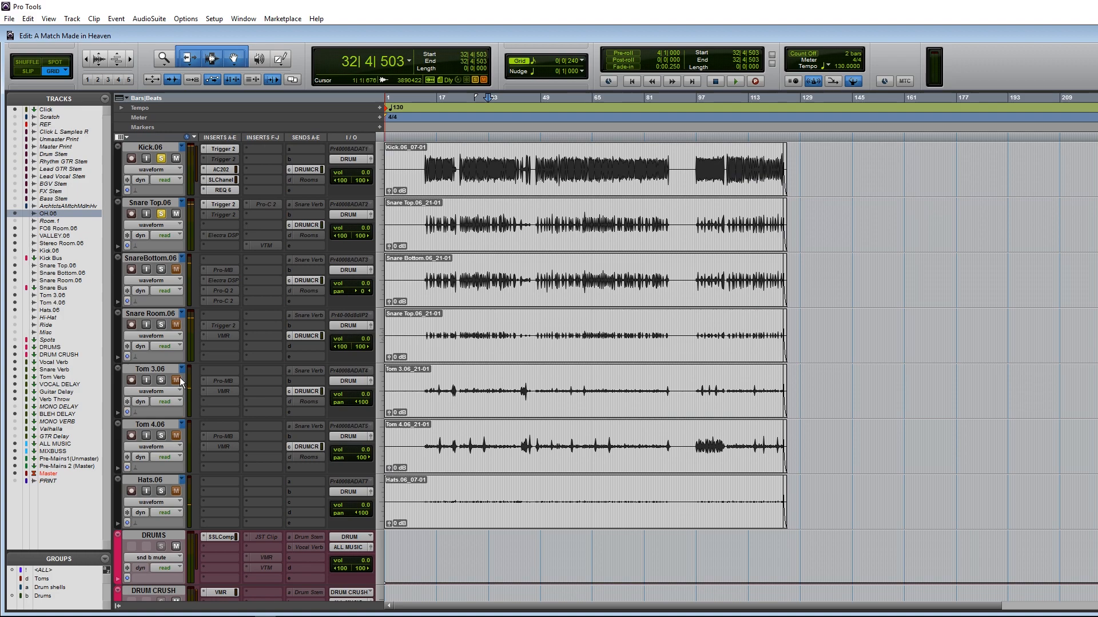
- Clear the track solos and insert Trigger 2 (mono/stereo) in the first slot of Tom 4.06, accepting removal of the conflicting plug-ins
alt+click(160, 380)
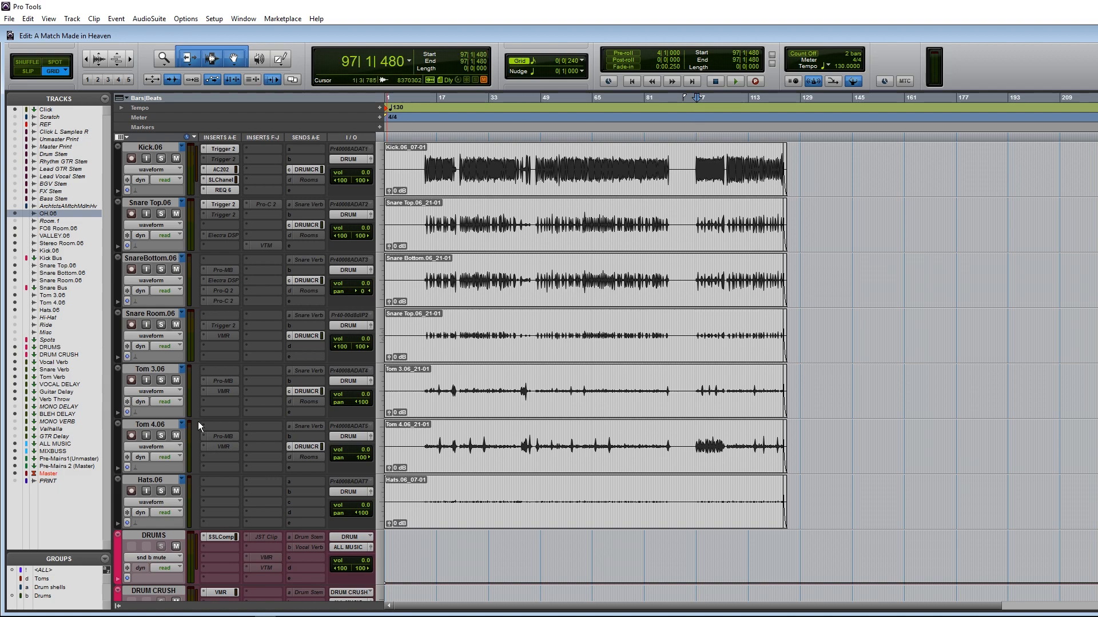
click(221, 427)
mouse_move(232, 444)
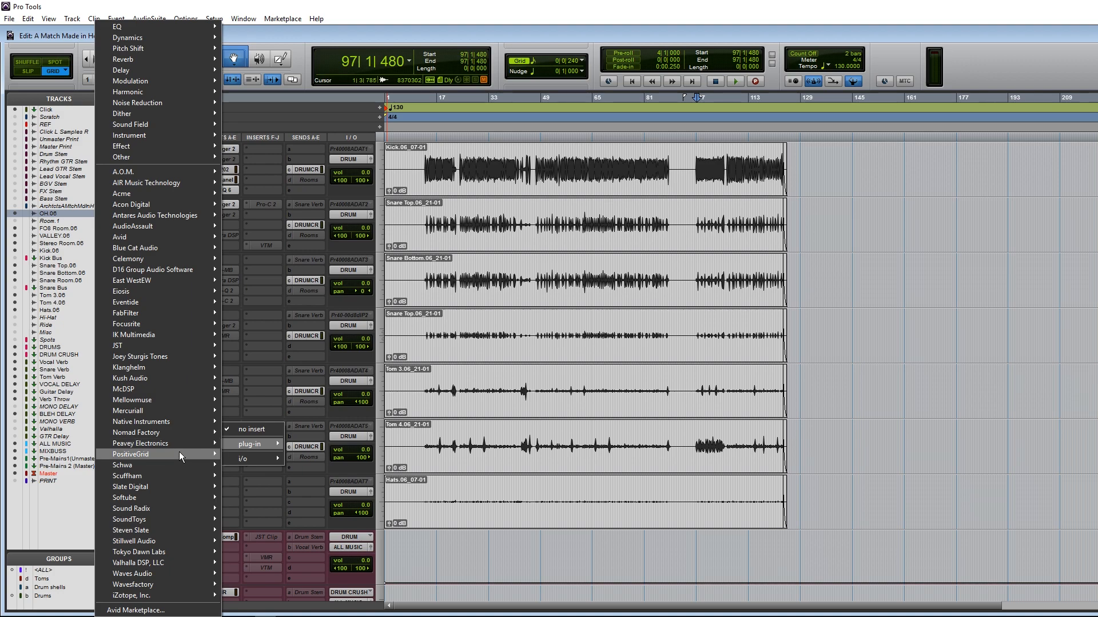
mouse_move(173, 510)
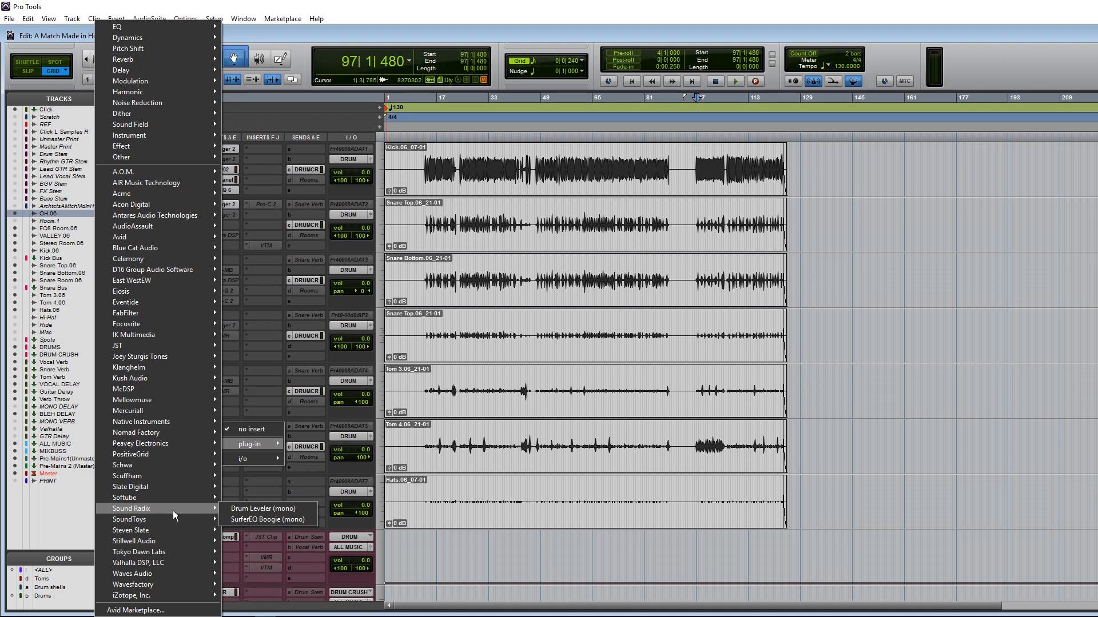
mouse_move(164, 529)
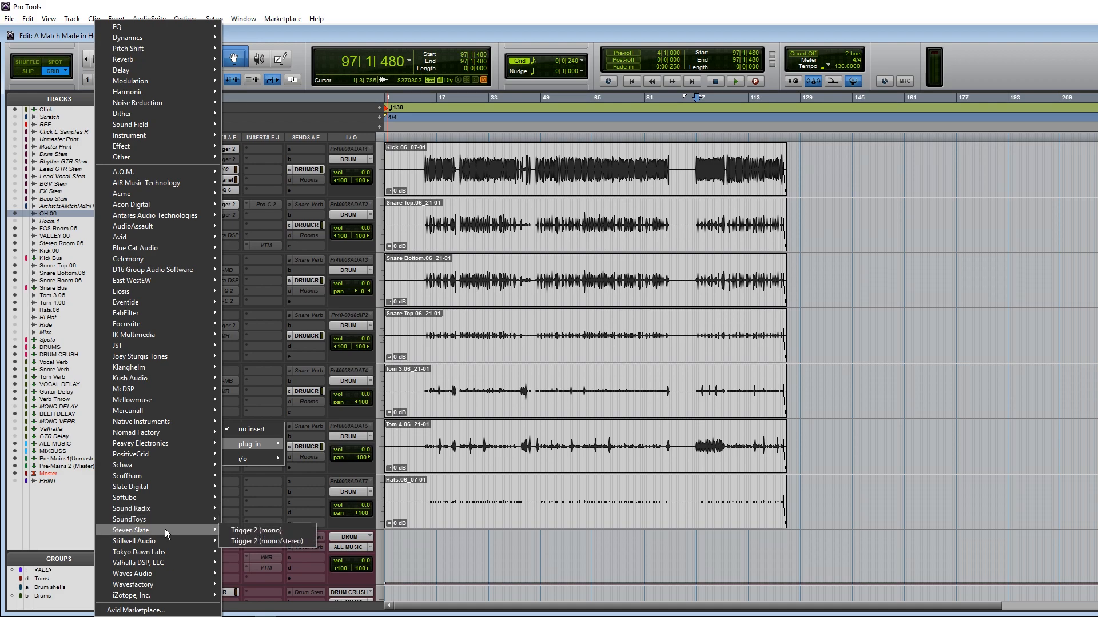
click(255, 541)
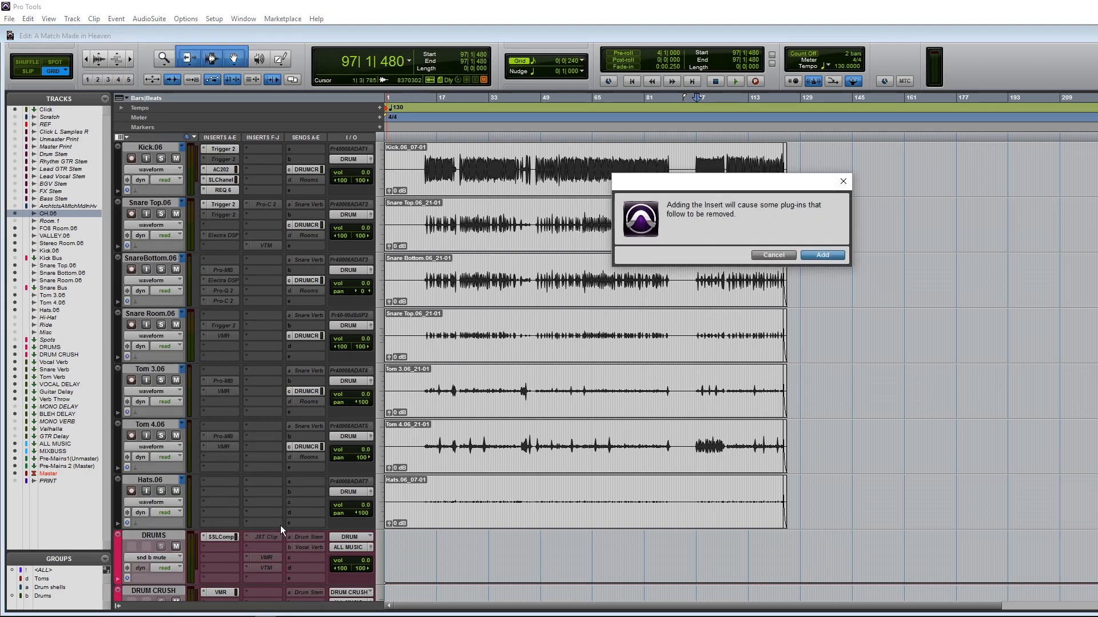
click(821, 255)
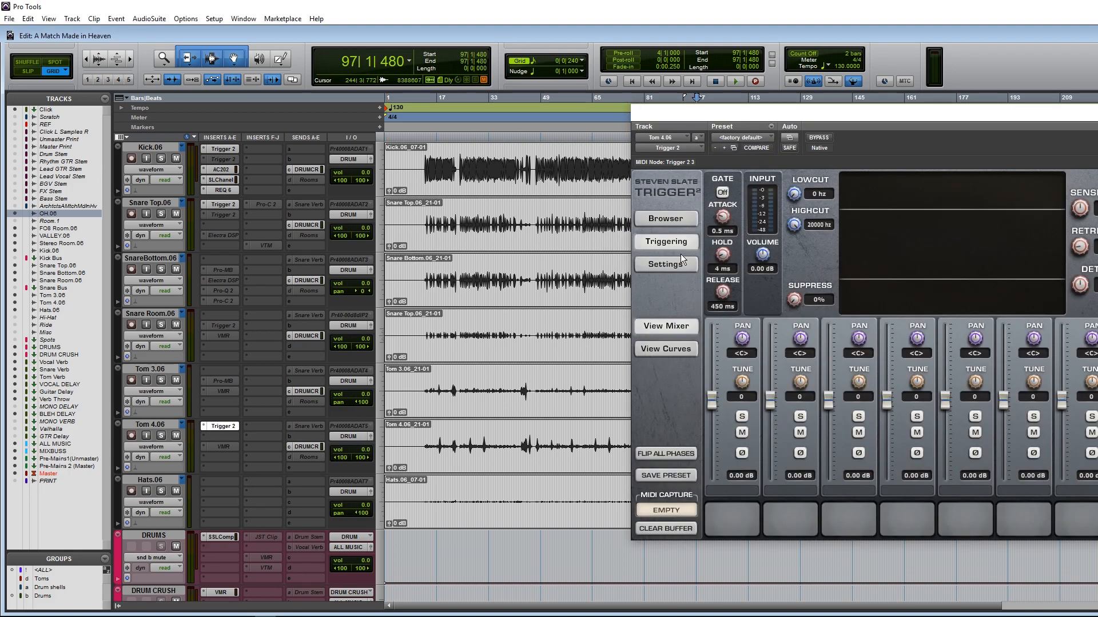
drag(766, 118, 864, 110)
- Listen to Tom 4.06 soloed from 97|1|000 with its Trigger 2 bypassed, and pan its left channel hard right
key(t)
key(t)
scroll(570, 468, right, 5)
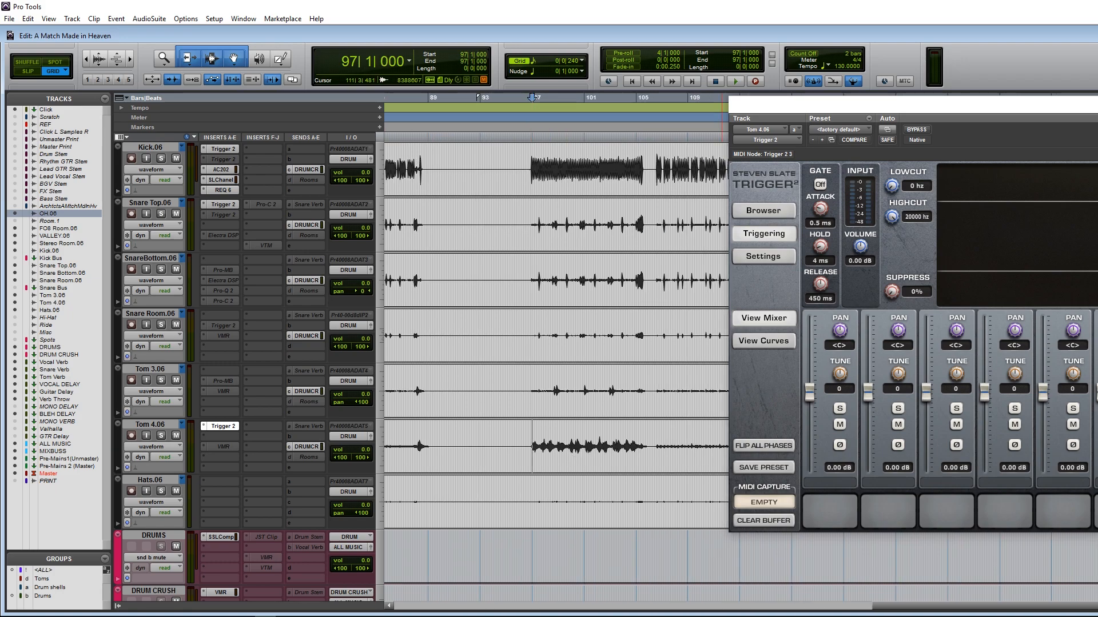
click(918, 131)
key(space)
click(161, 436)
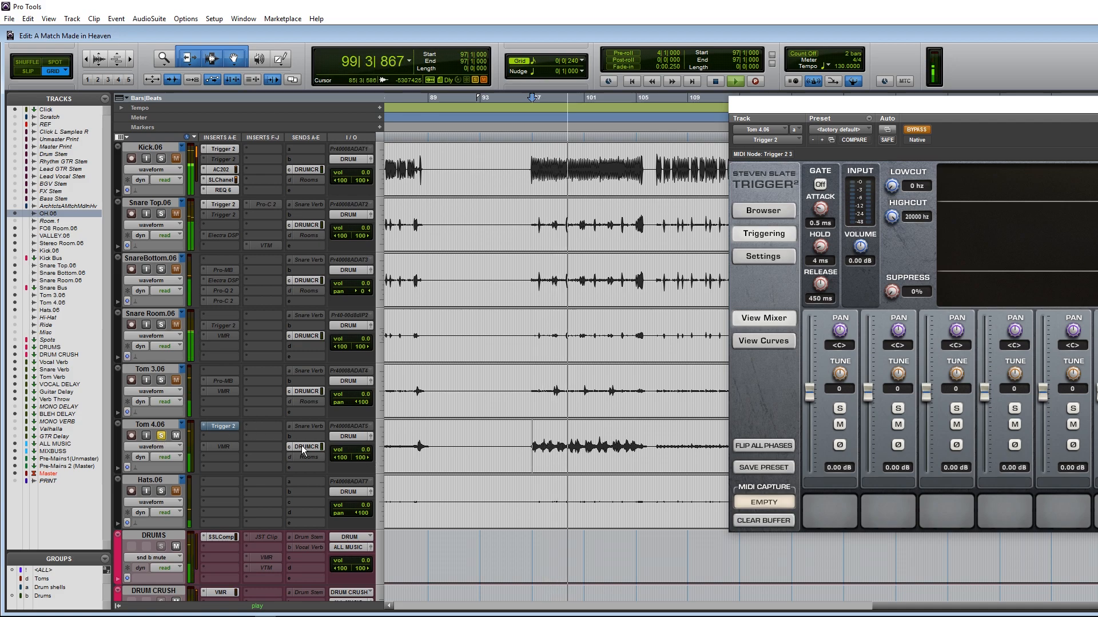
key(r)
key(r)
key(t)
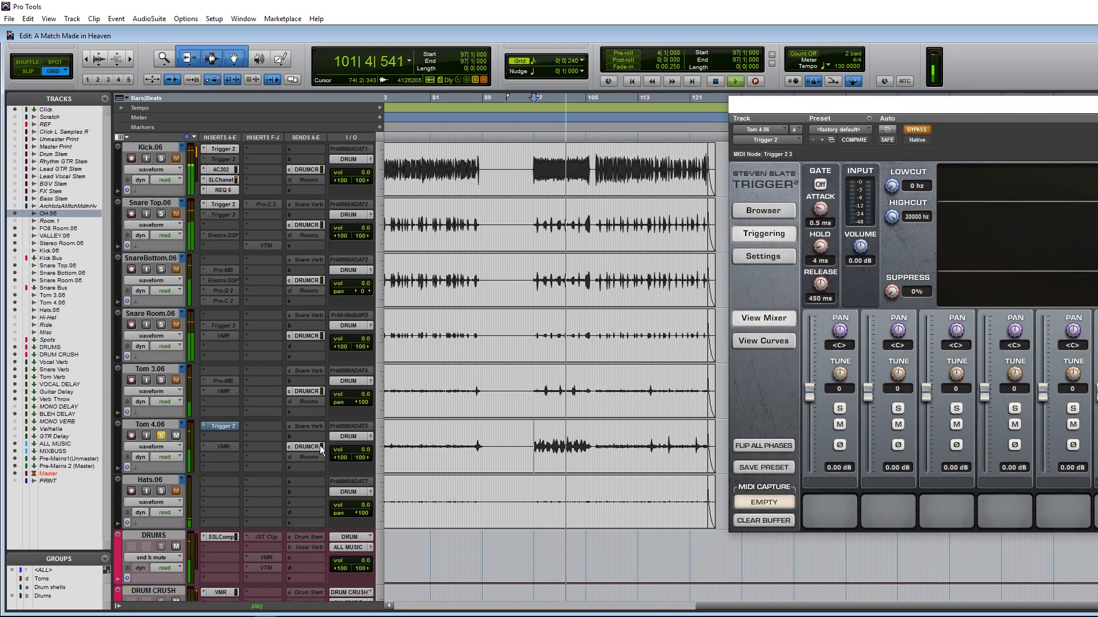
drag(339, 456, 396, 452)
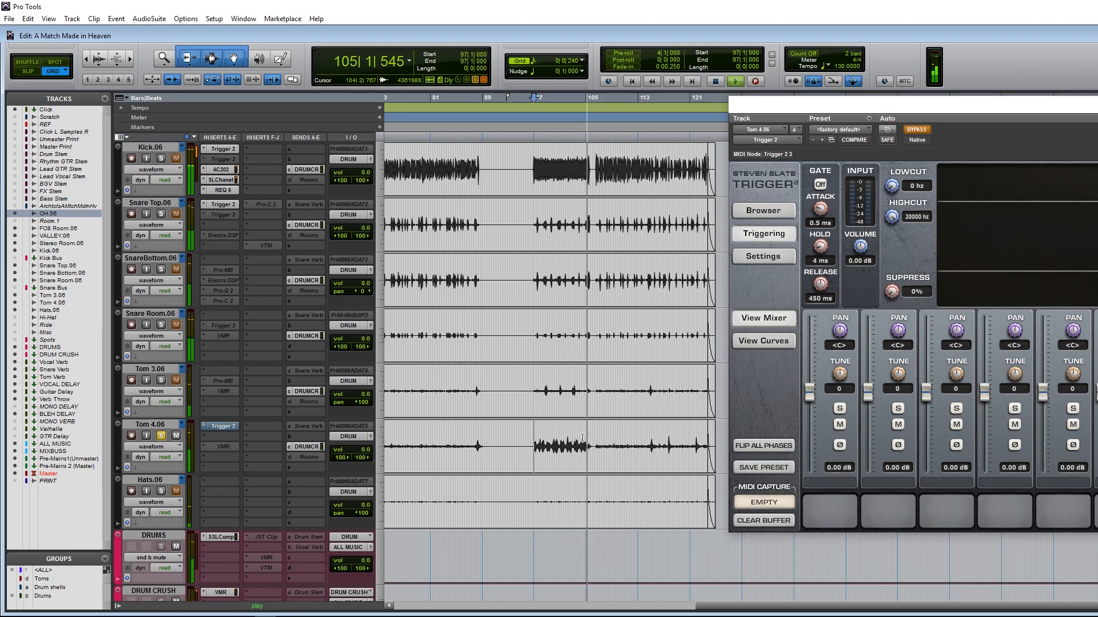
key(space)
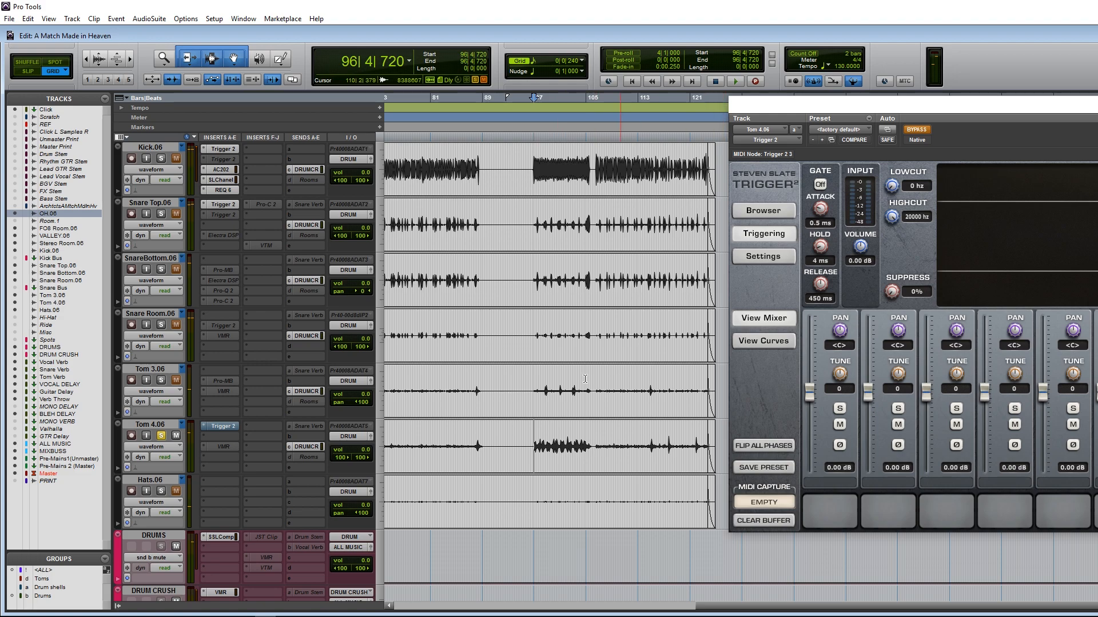
- Open the Tom 2 folder under TCI in Mixing with Metal Sample Pack #1 and audition Floor Mic.tci
scroll(539, 423, left, 5)
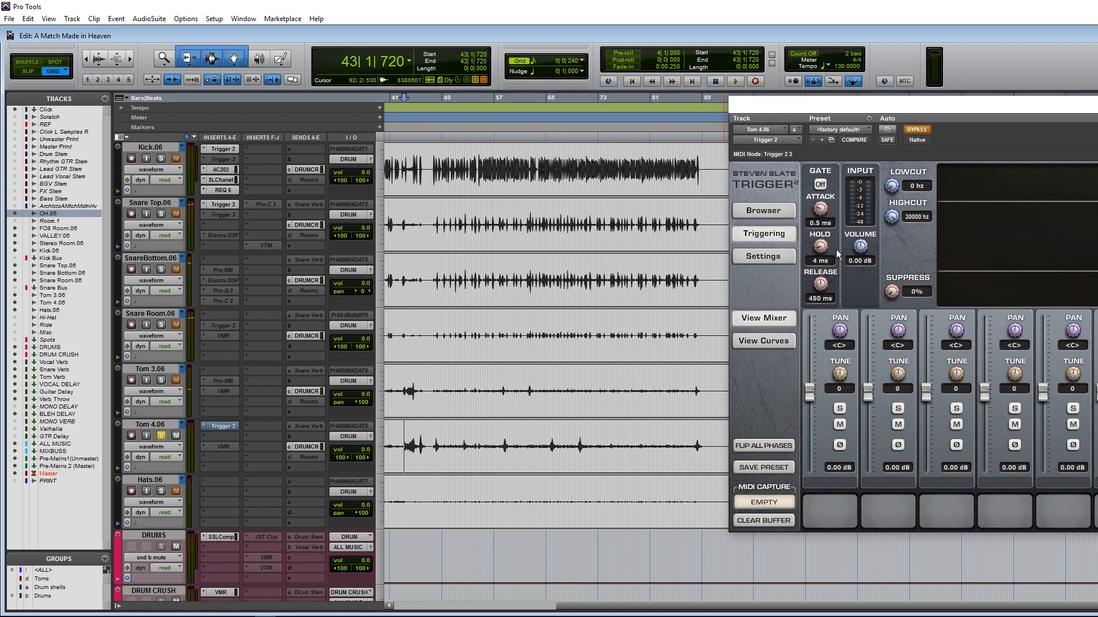
click(763, 210)
click(809, 170)
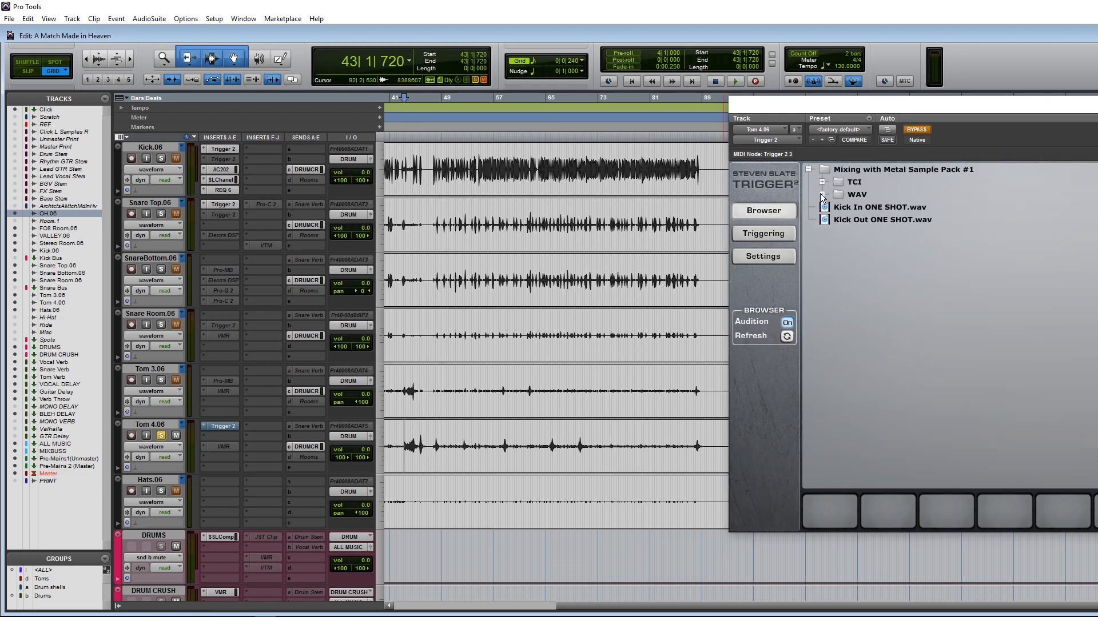
click(822, 181)
click(836, 220)
click(836, 220)
click(835, 232)
click(899, 246)
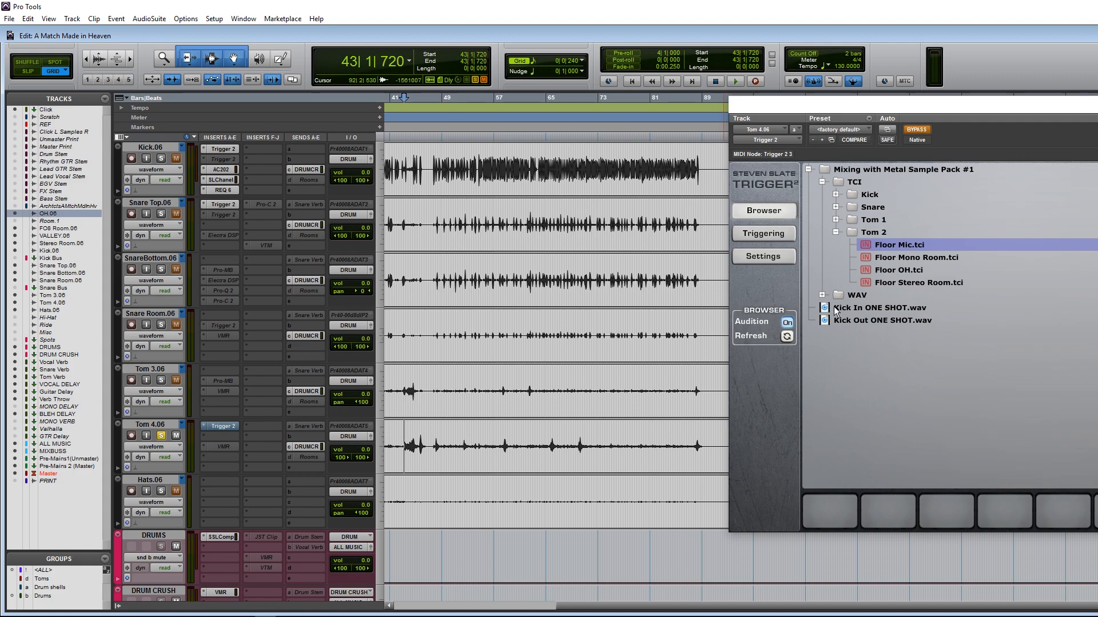
- Load Floor Mic, Floor Mono Room, Floor OH and Floor Stereo Room into the first four sample slots
drag(884, 248, 835, 482)
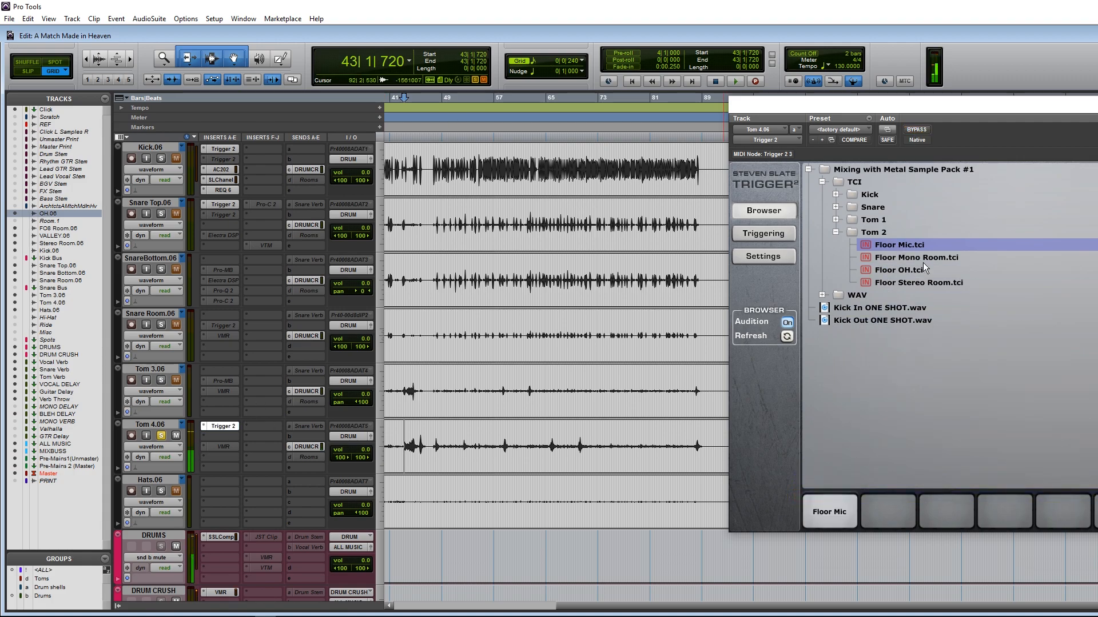
drag(900, 257, 885, 512)
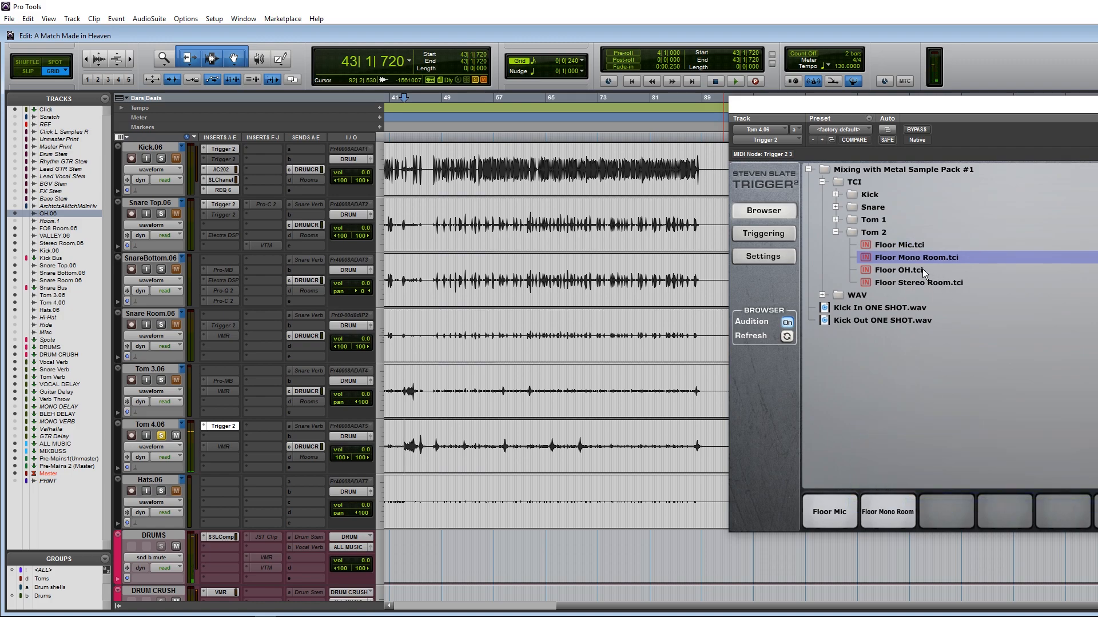
drag(898, 270, 947, 511)
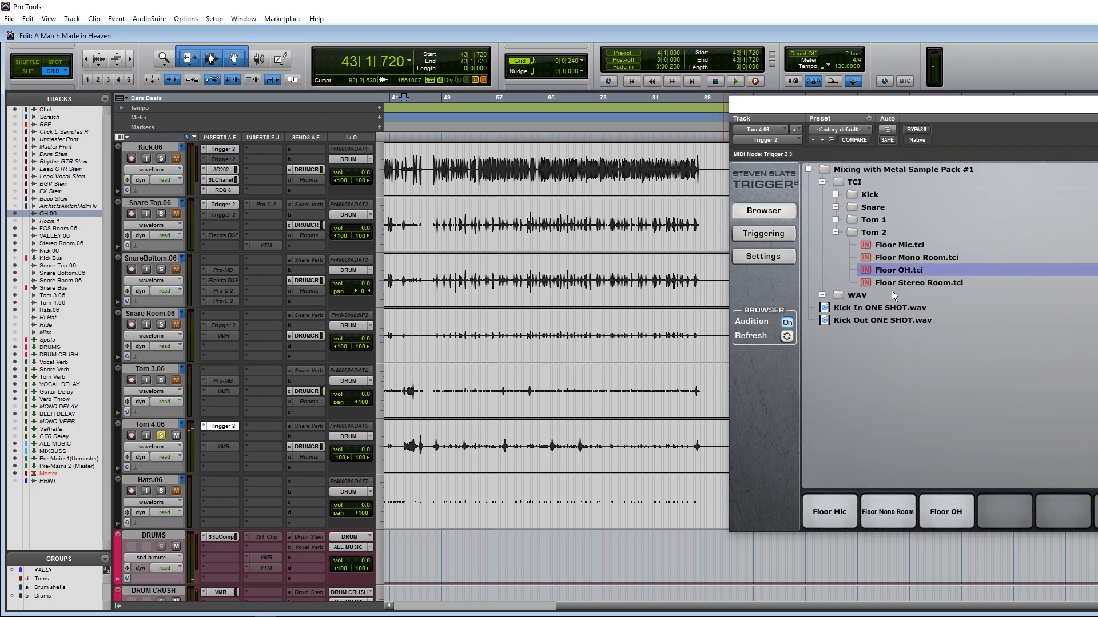
drag(896, 280, 994, 509)
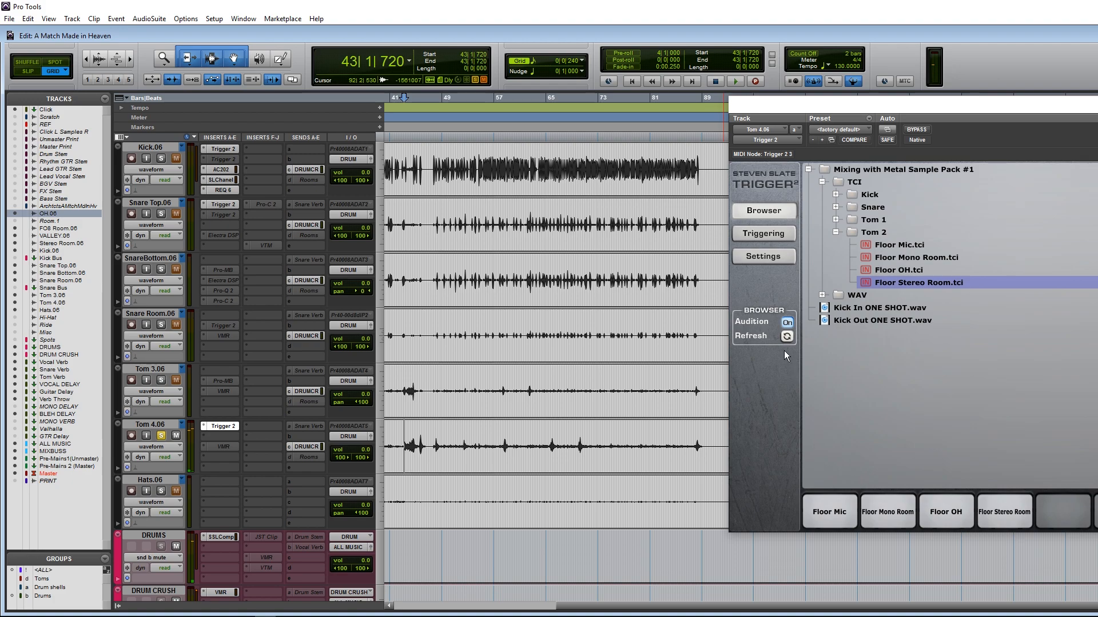
- Show the triggering mixer, mute the Floor Mono Room, OH and Stereo Room samples, and listen to Floor Mic on the fill around bar 43
click(758, 234)
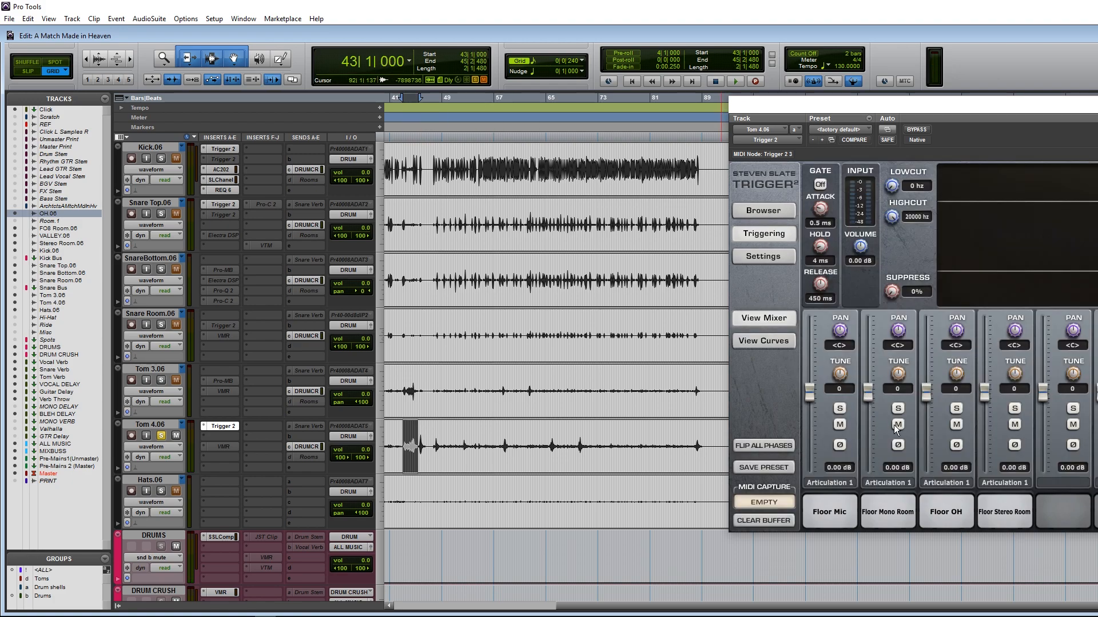
key(space)
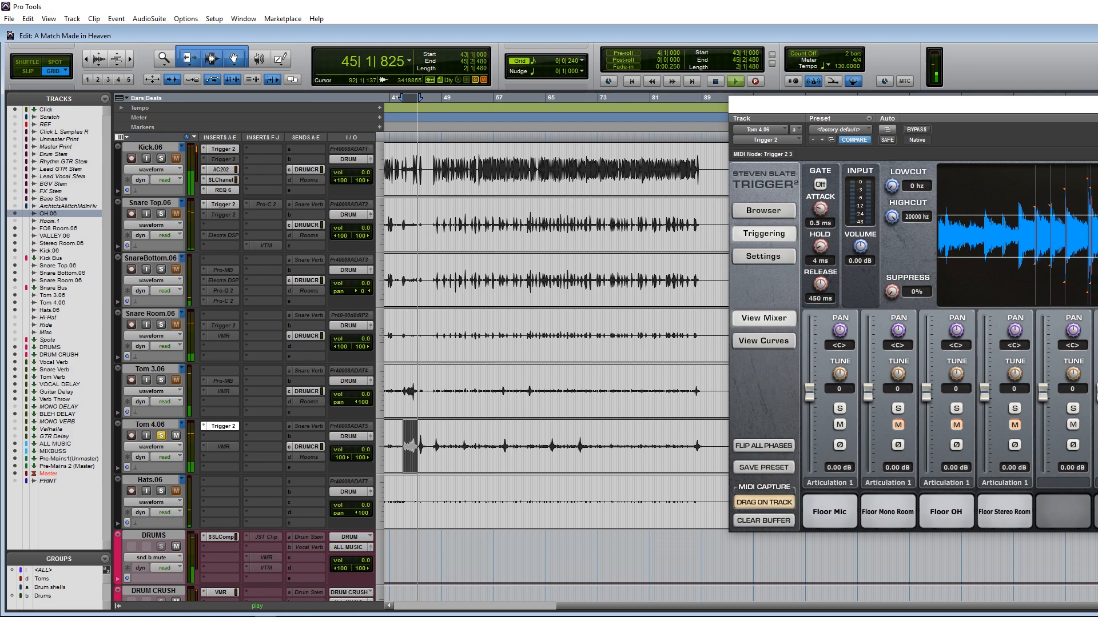
key(space)
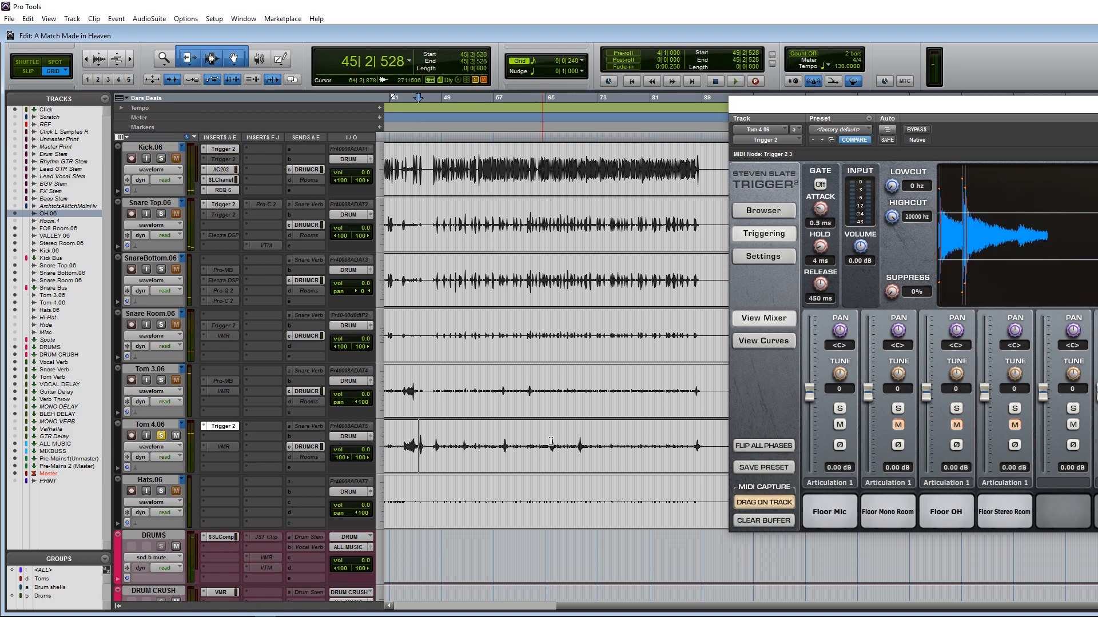
click(404, 435)
key(space)
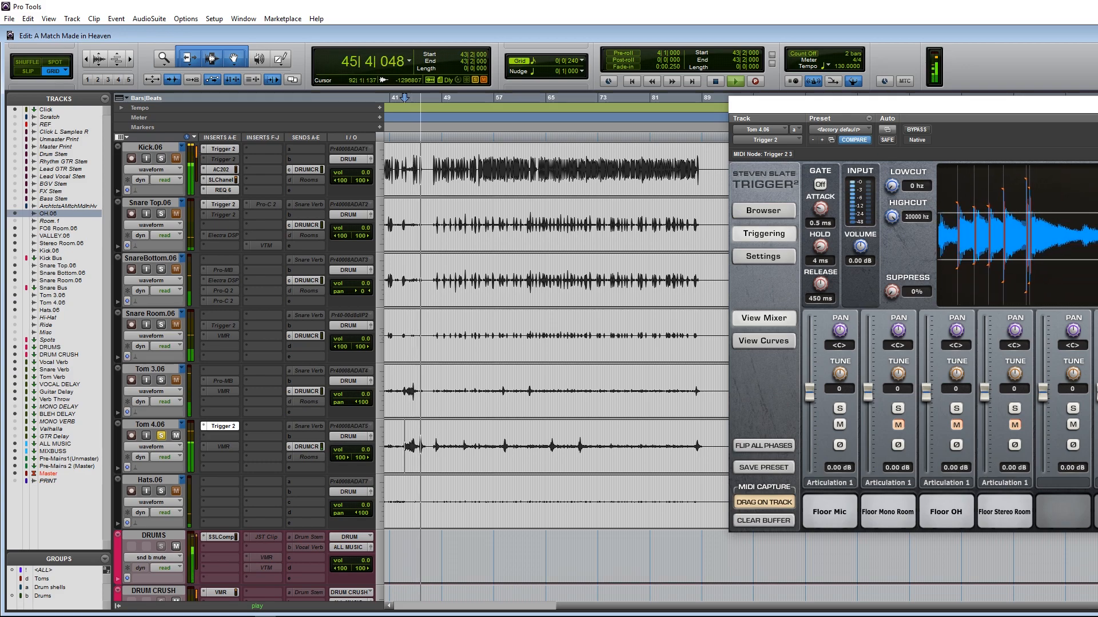
scroll(464, 422, left, 5)
key(space)
- Play the floor tom hits from 17|1|720 to check how the Floor Mic sample triggers
click(489, 445)
key(space)
scroll(592, 472, up, 2)
scroll(592, 472, up, 2)
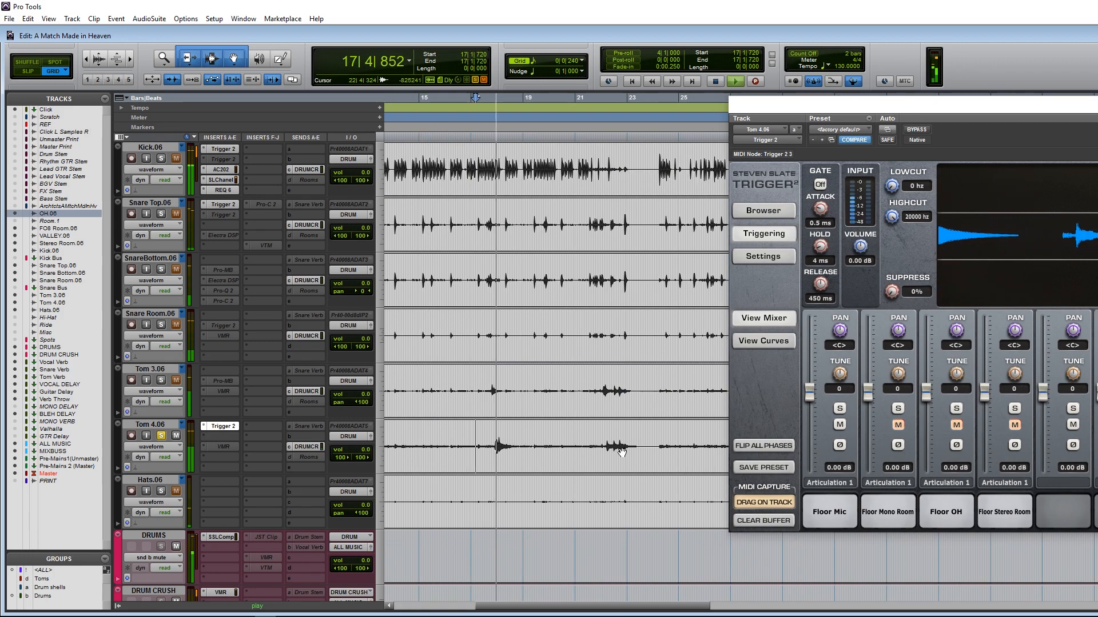
key(space)
- Unmute Floor OH and set its level to -10.04 dB while replaying the tom fill at bar 22
click(632, 422)
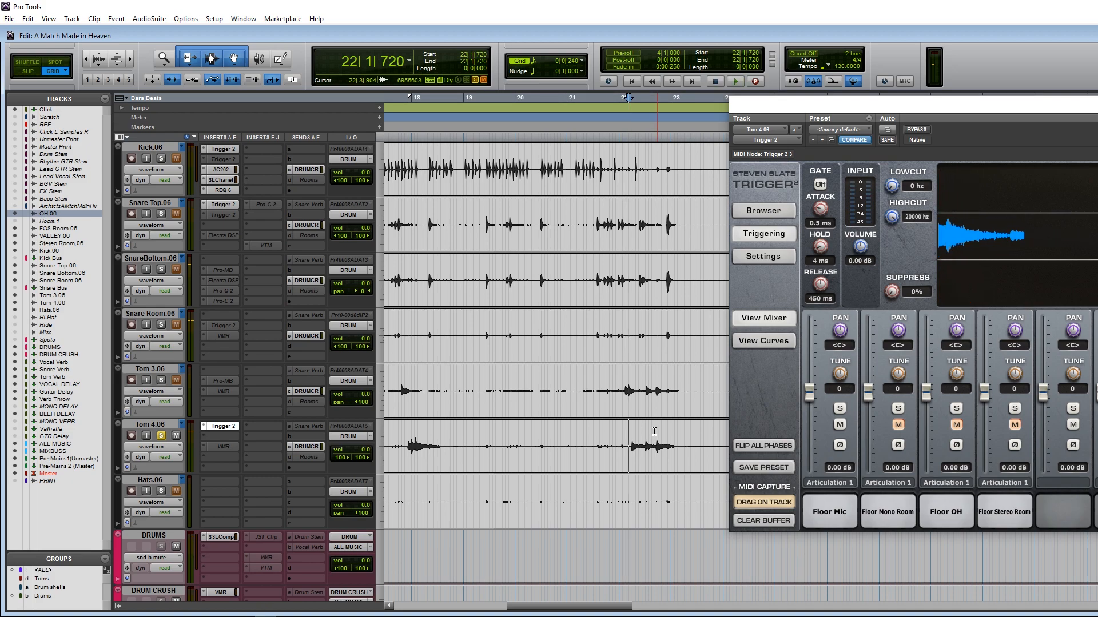
key(space)
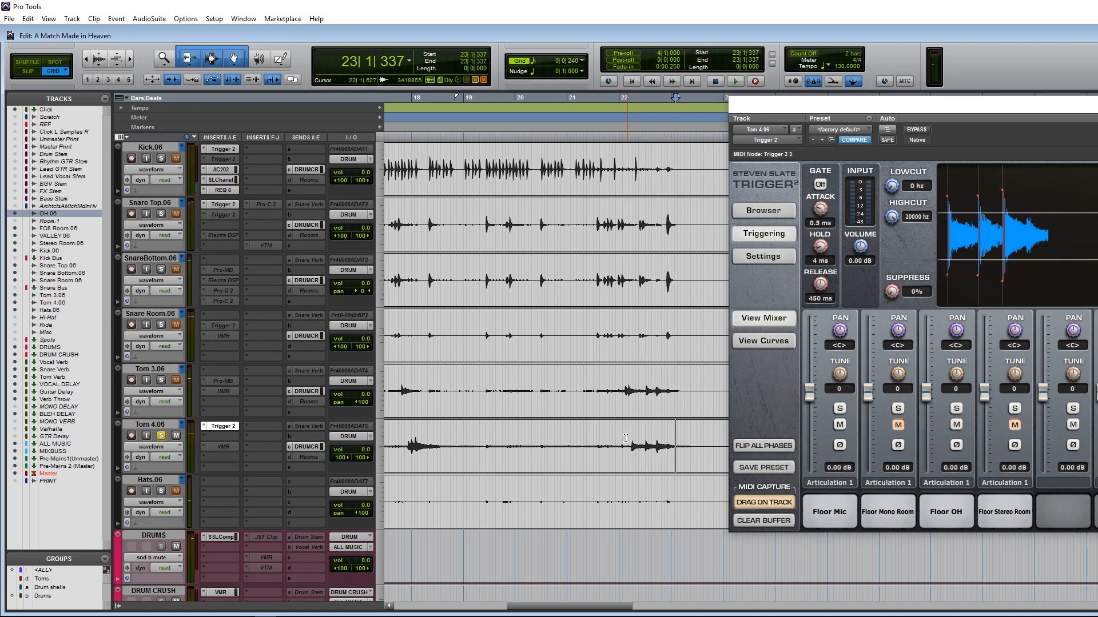
key(space)
drag(928, 394, 911, 416)
key(space)
key(space)
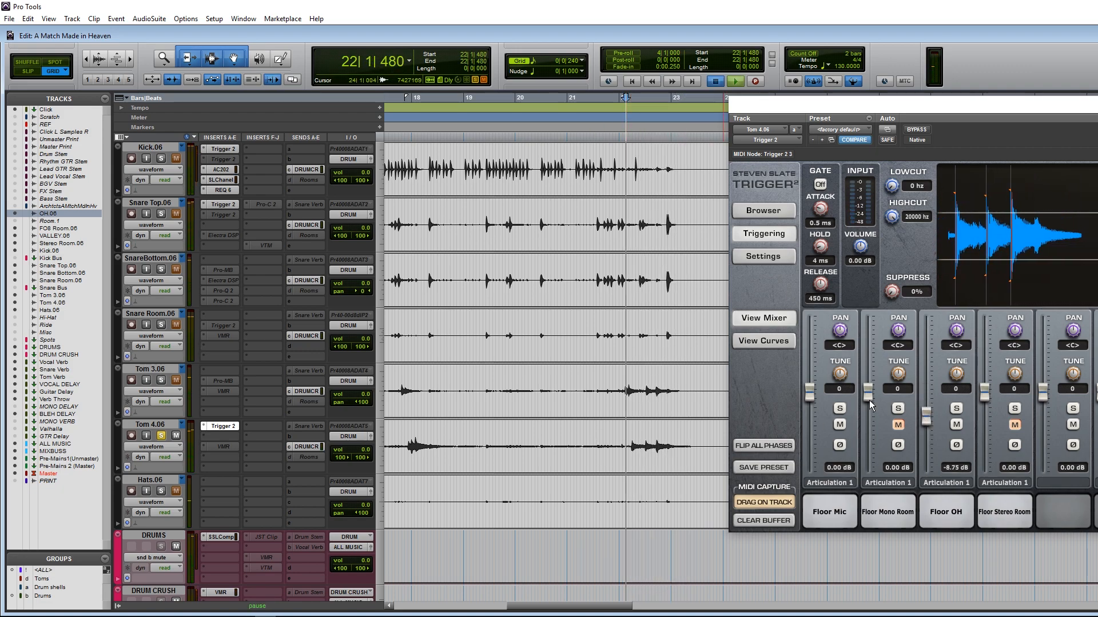
click(628, 426)
key(space)
drag(926, 417, 926, 421)
key(space)
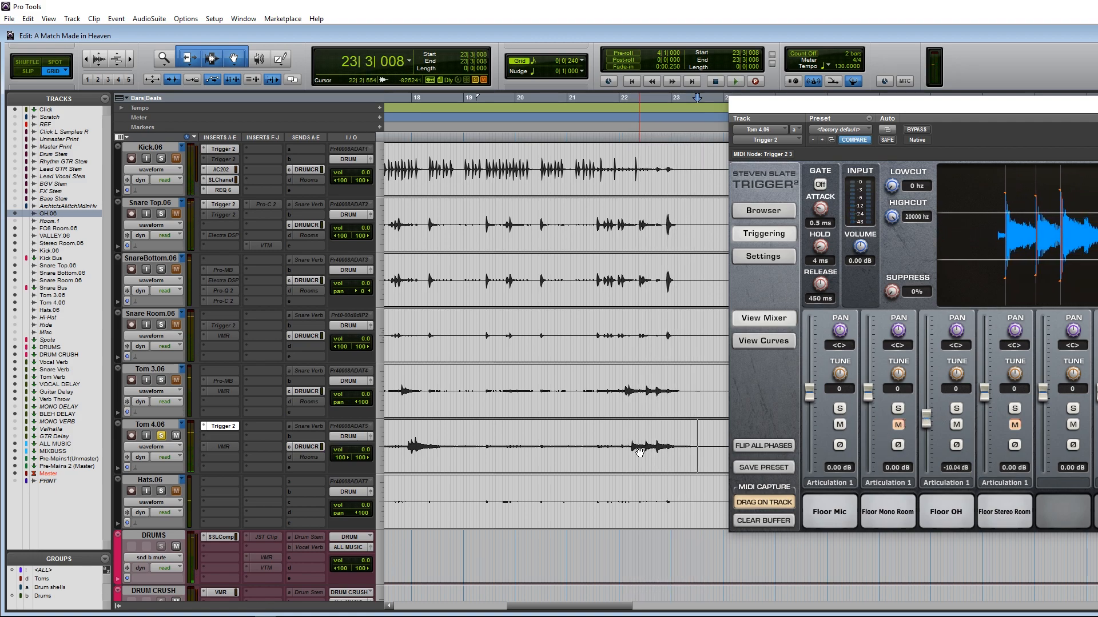
- Unmute Floor Mono Room and set its level to -14.47 dB against the tom fill at bar 22
click(893, 425)
key(space)
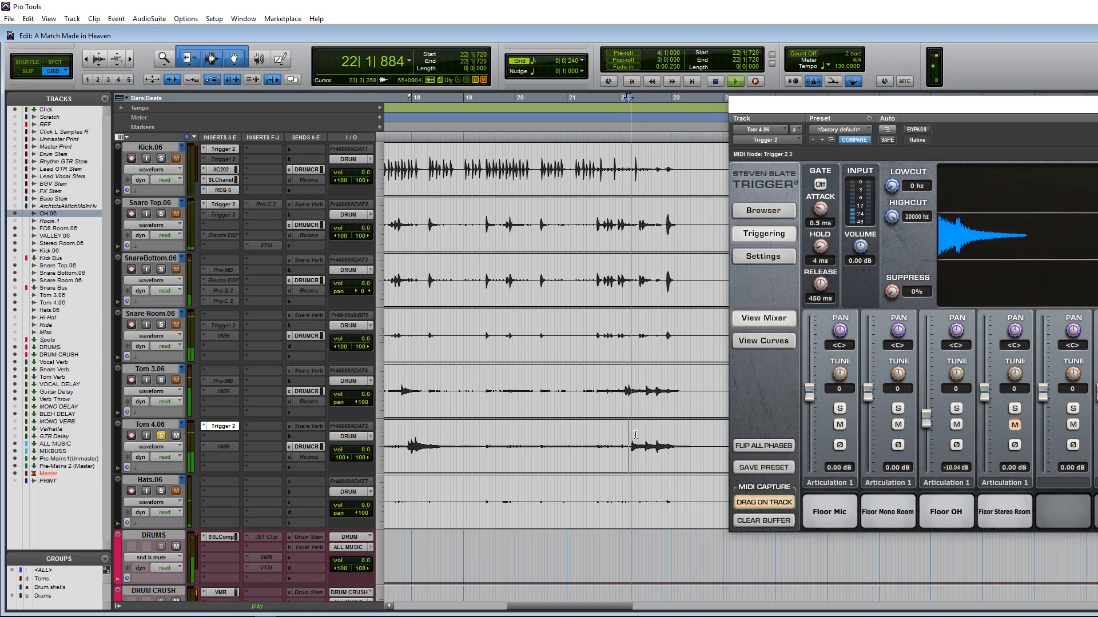
drag(868, 391, 868, 426)
key(space)
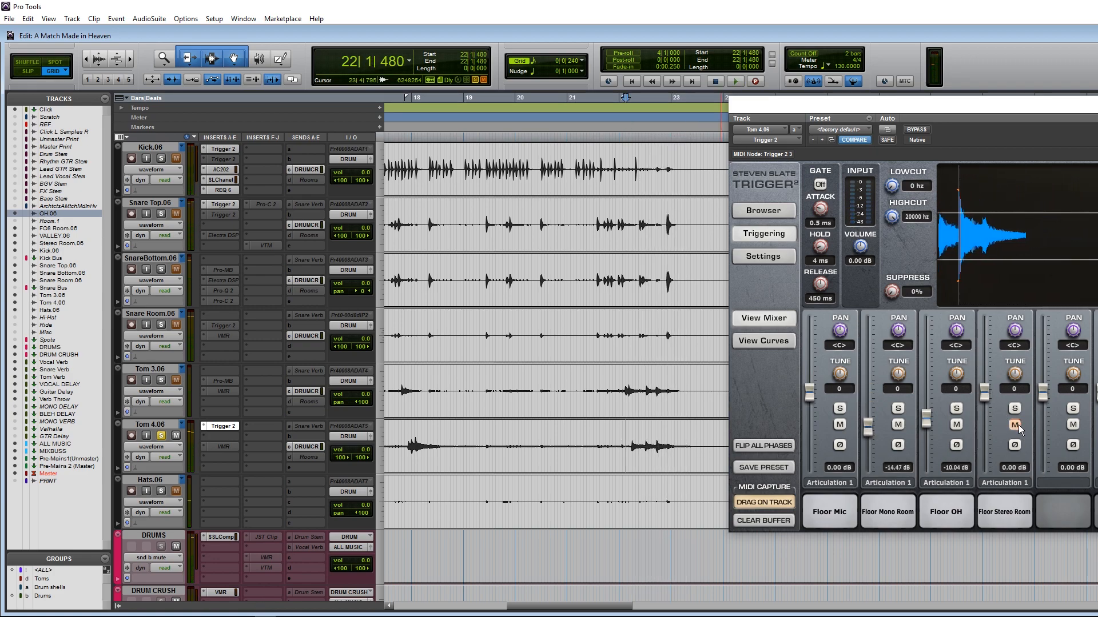
- Unmute Floor Stereo Room, set its level to -11.41 dB, and listen to the blend from 21|4|720
drag(985, 446, 994, 421)
key(space)
click(616, 397)
key(space)
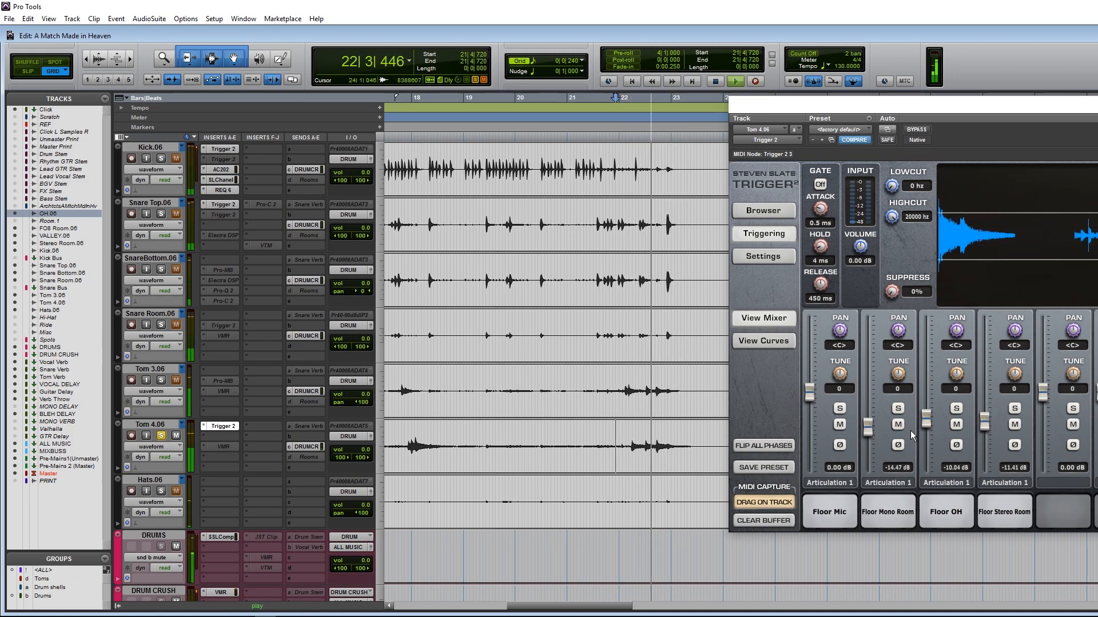
key(space)
- Look over the drum tracks and replay the tom fill from 21|4|240 to check the blended floor tom samples
scroll(161, 269, up, 4)
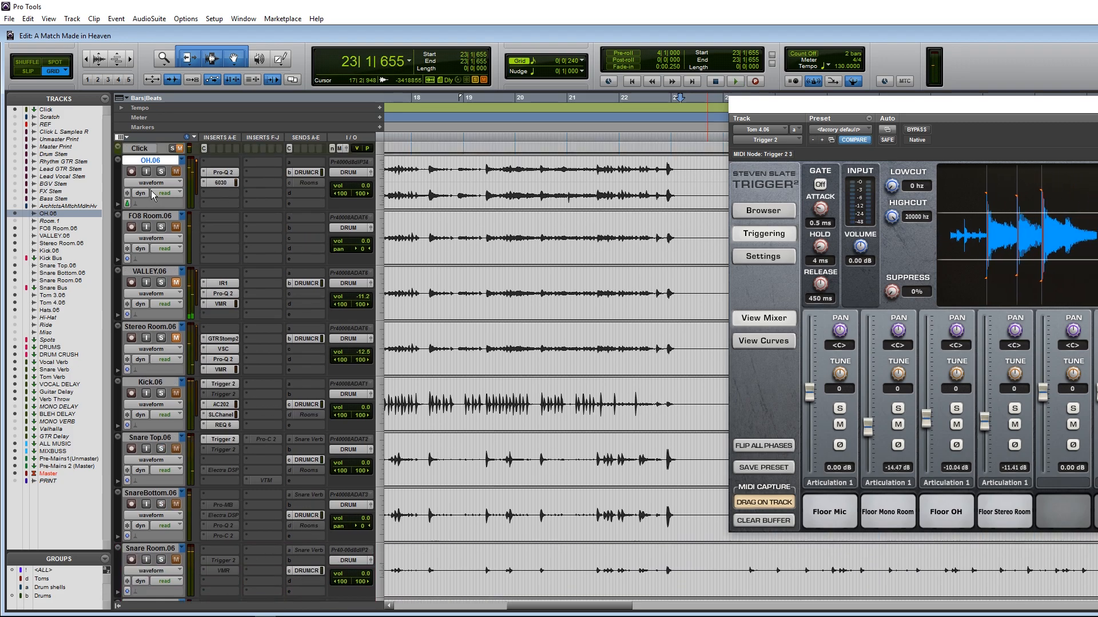
scroll(680, 449, down, 3)
click(615, 394)
key(space)
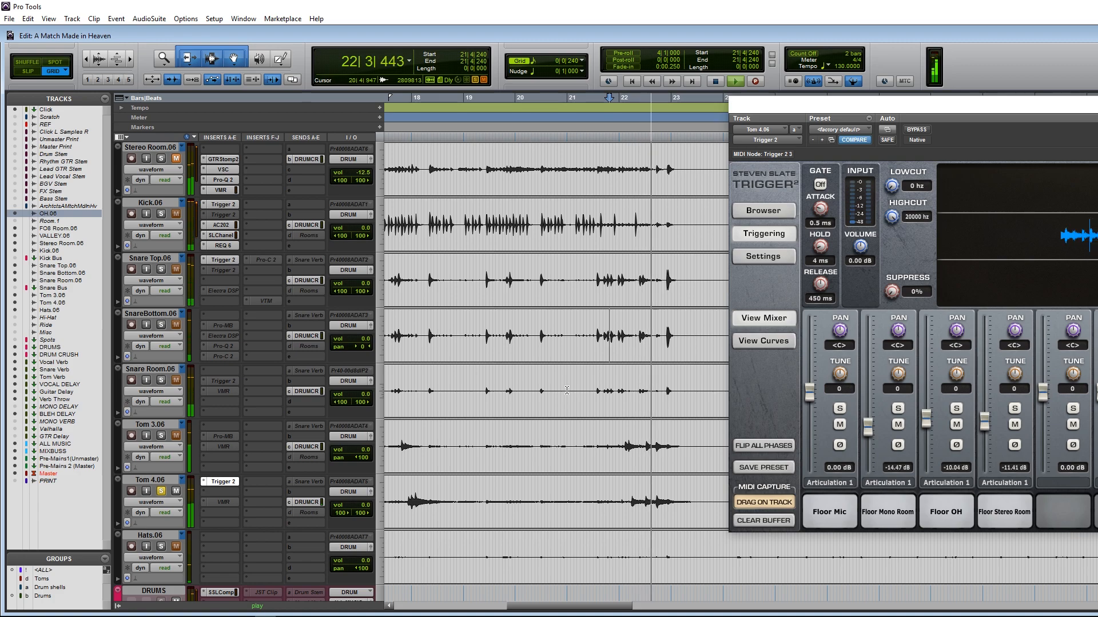
key(space)
- Solo Tom 3.06 instead of Tom 4.06 and insert Trigger 2 (mono/stereo) in its first insert slot
click(623, 442)
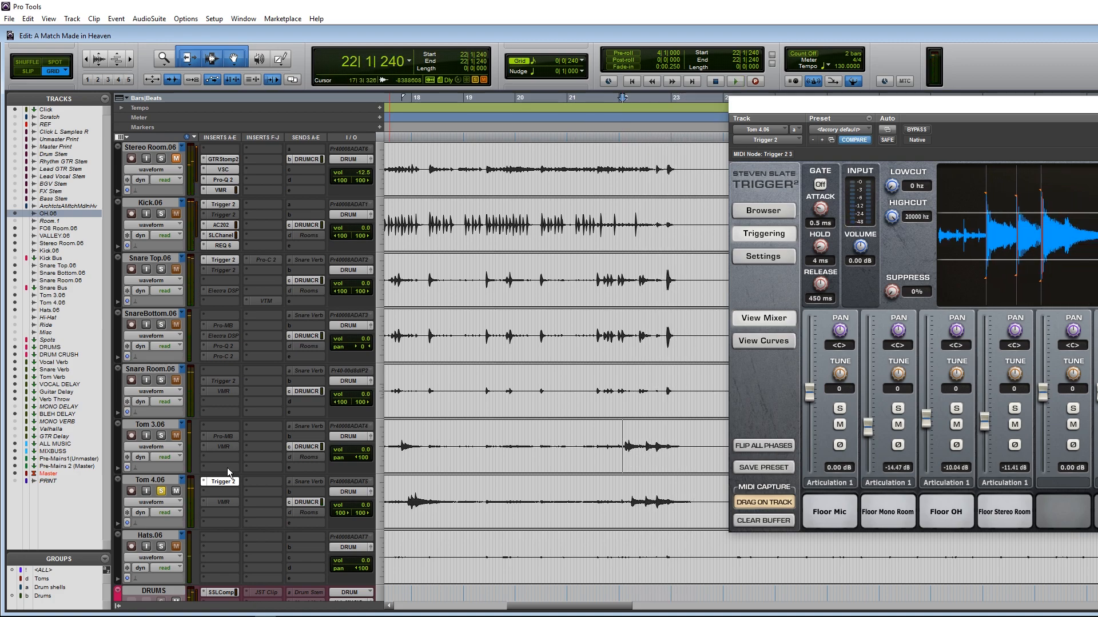
click(160, 435)
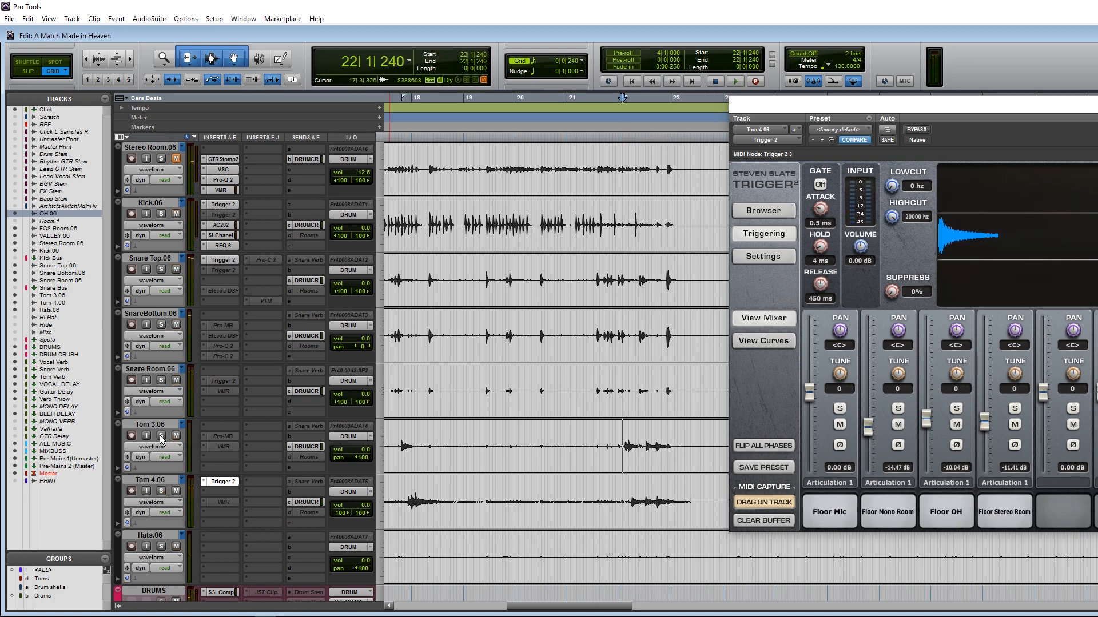
click(225, 426)
mouse_move(261, 447)
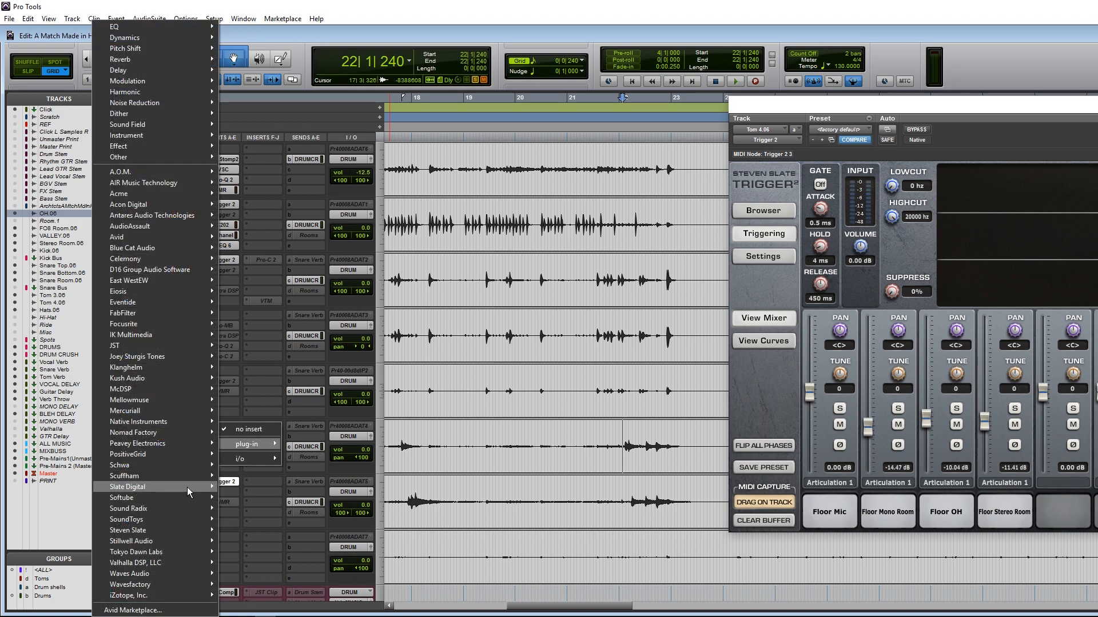
mouse_move(168, 533)
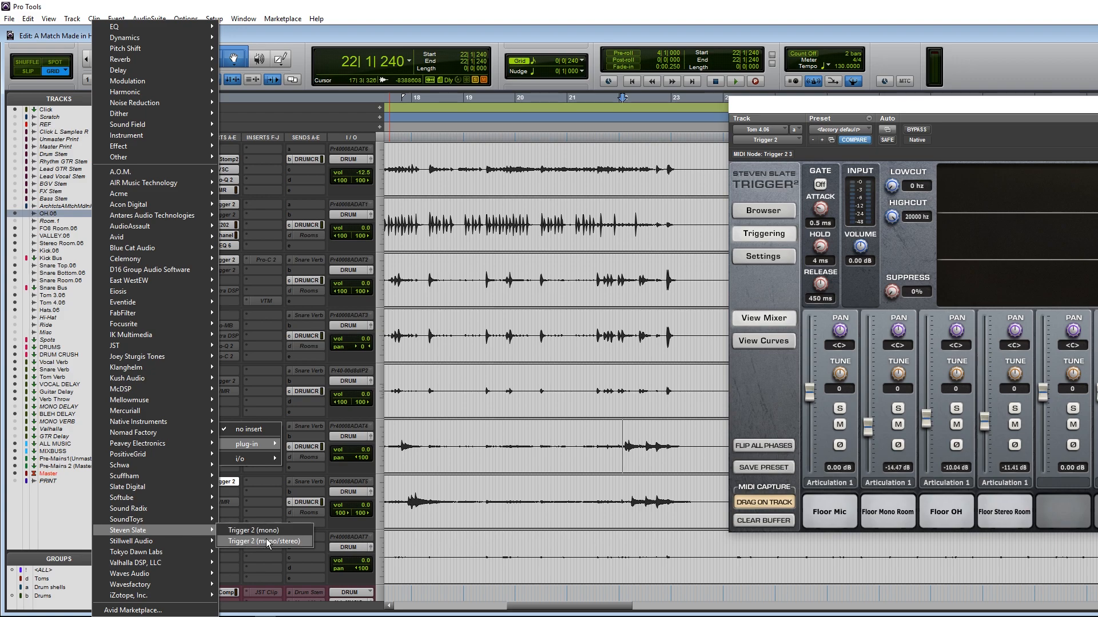
click(251, 531)
click(821, 255)
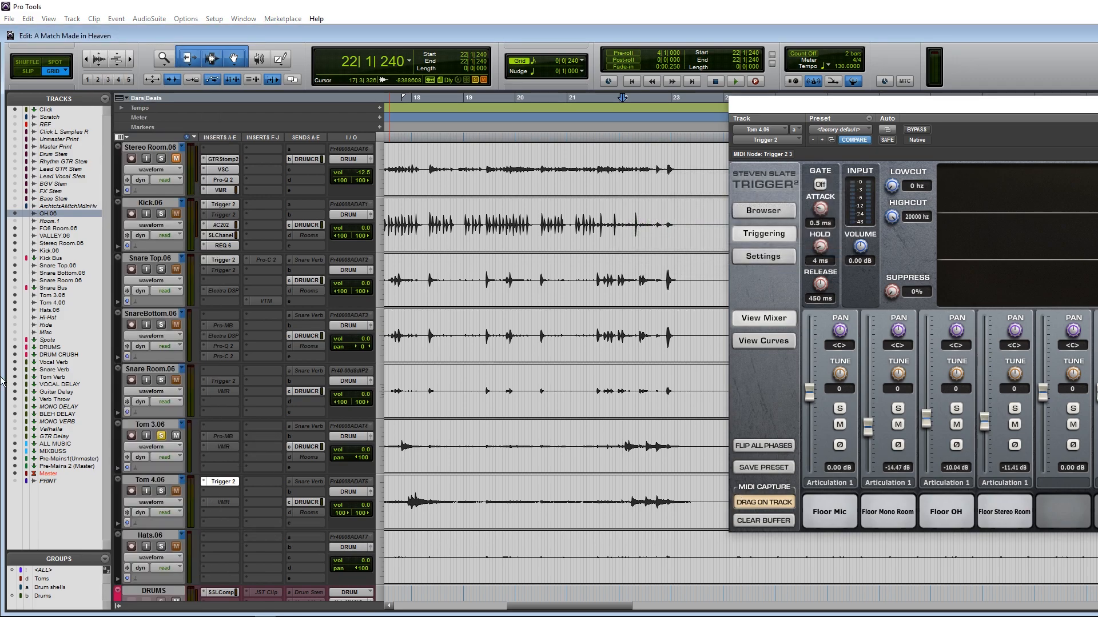
- Load Rack Mic, Rack Mono Room, Rack OH and Rack Stereo Room from the Tom 1 TCI folder into Trigger's first four slots
click(770, 211)
click(808, 170)
click(822, 182)
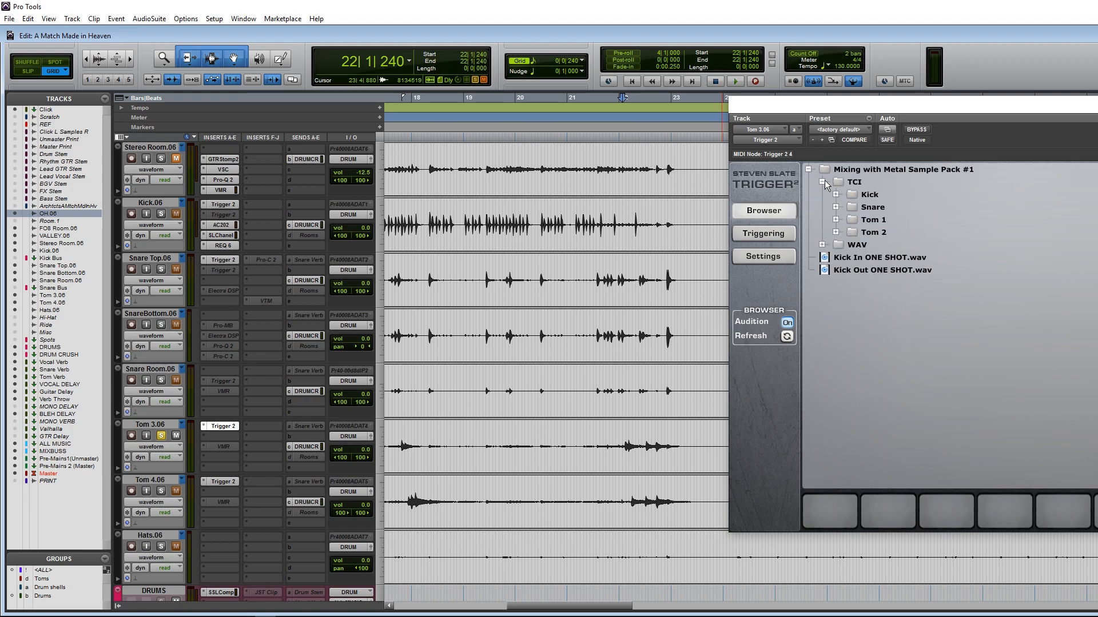
click(836, 220)
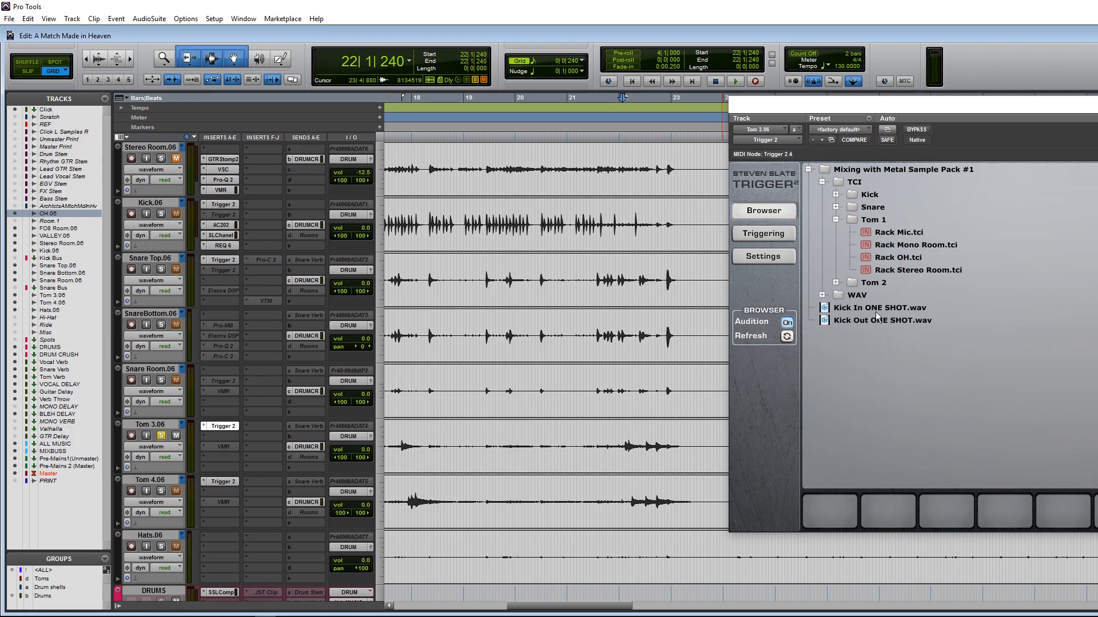
drag(896, 233, 827, 514)
drag(898, 245, 944, 522)
drag(918, 270, 1002, 515)
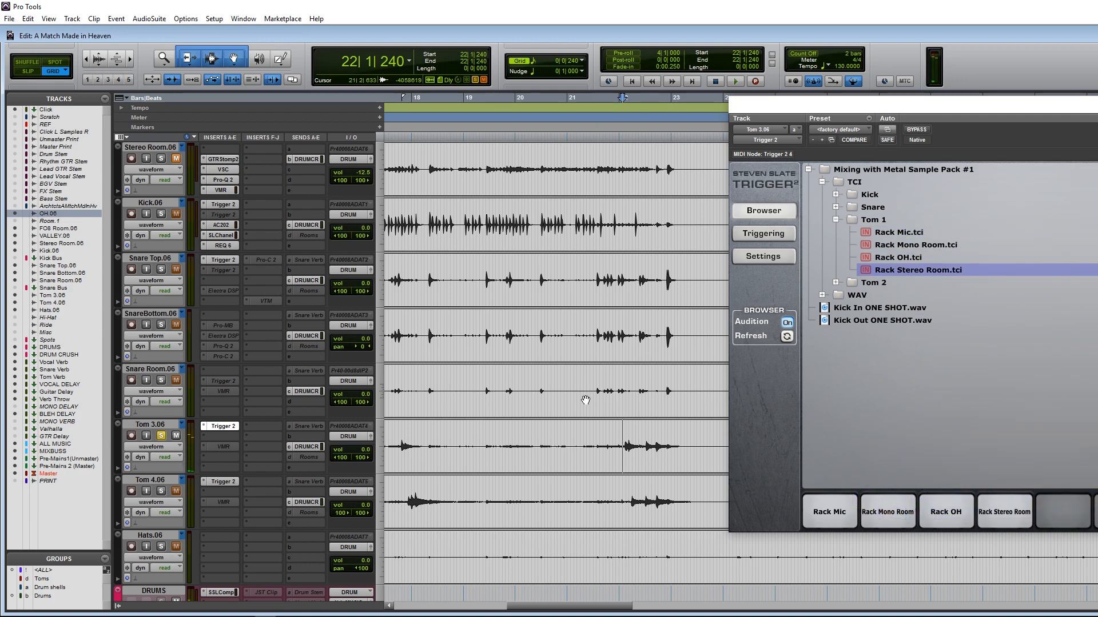
- Open the triggering view for Tom 3.06 and replay the tom fill from 22|1|240 to check the detected hits
click(768, 240)
key(space)
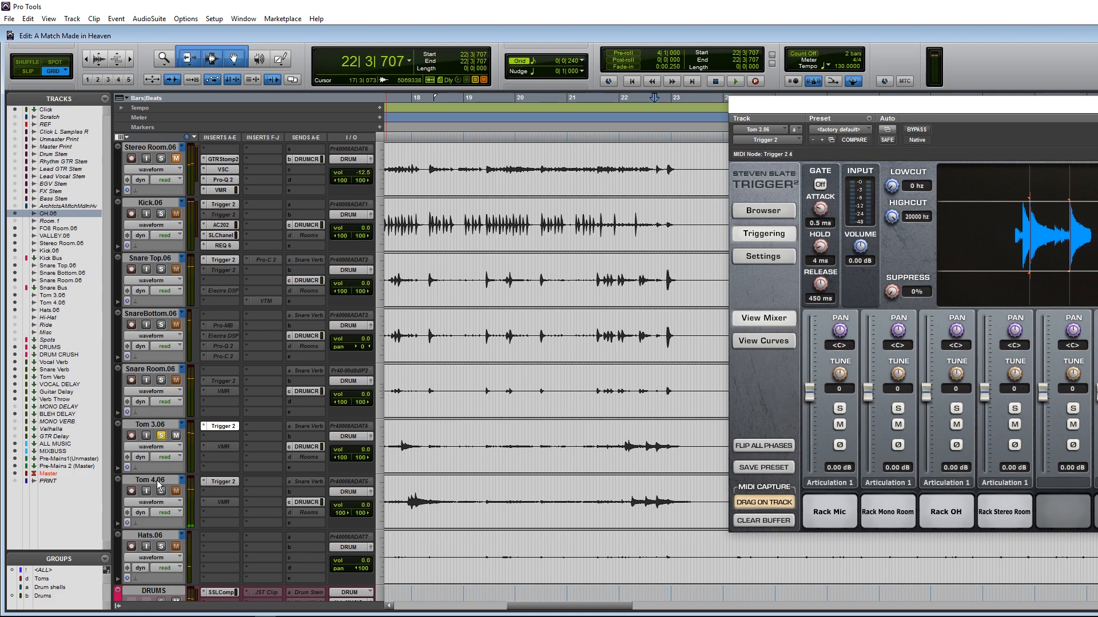
key(space)
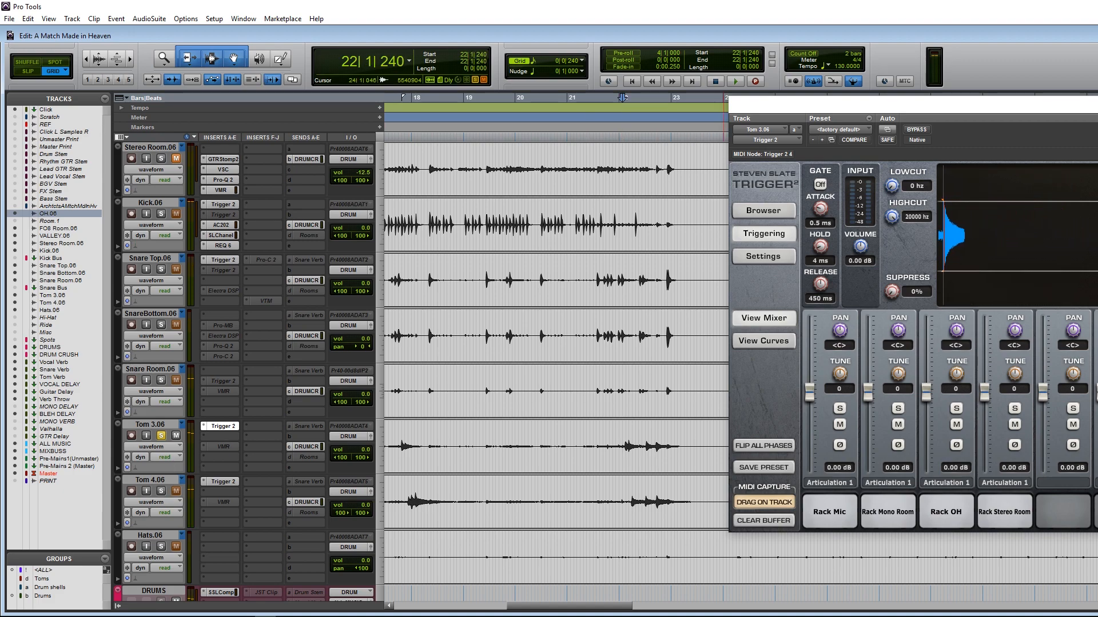
key(space)
key(space)
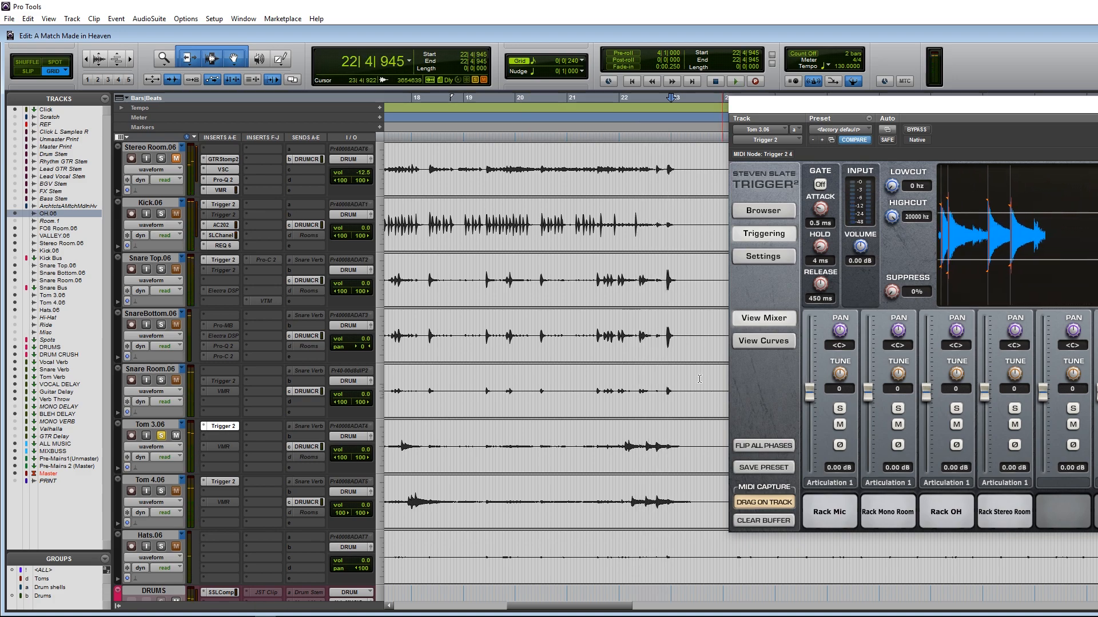
- During playback of the Tom 3.06 fill, set Rack Mono Room to -24.01 dB, Rack OH to -15.11 dB and Rack Stereo Room to -20.60 dB
drag(619, 446, 680, 440)
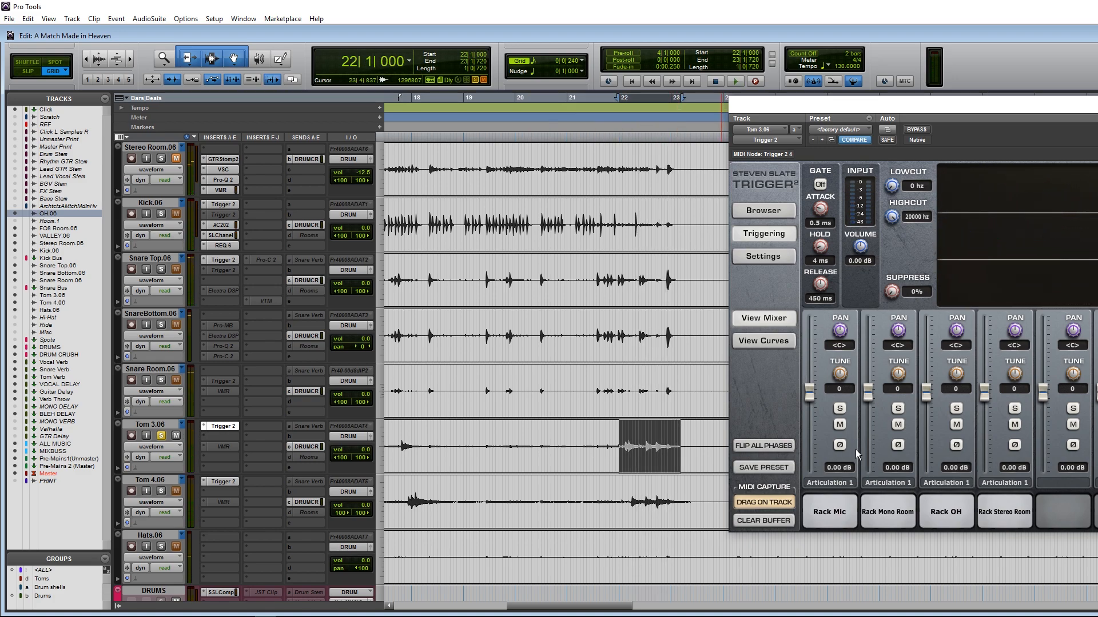
key(space)
drag(867, 393, 876, 438)
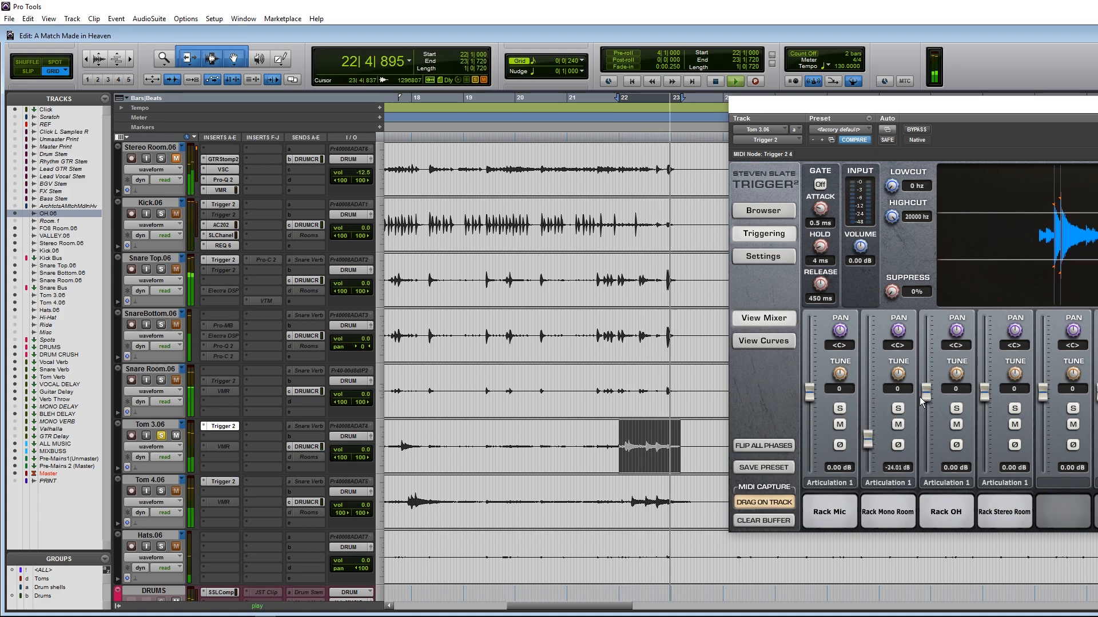
drag(923, 393, 927, 442)
drag(984, 393, 991, 443)
key(space)
key(space)
- Replaying from 22|1|240, set Rack Mono Room to -12.58 dB, Rack OH to -9.51 dB and Rack Stereo Room to -24.55 dB
click(623, 438)
key(space)
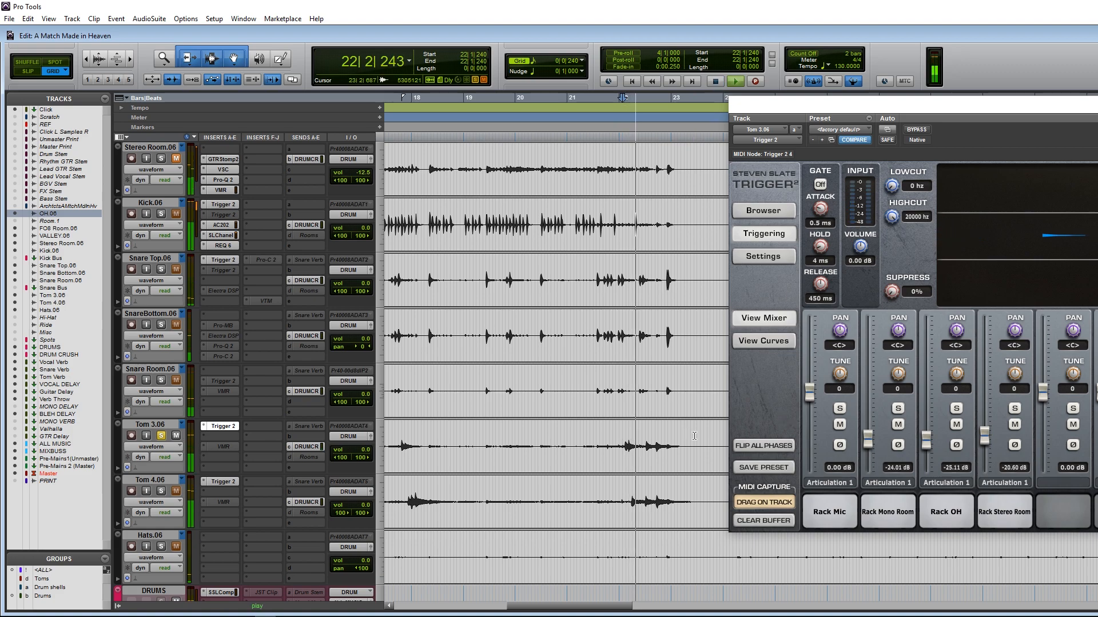
key(space)
drag(865, 446, 866, 433)
drag(984, 439, 929, 411)
click(623, 438)
key(space)
key(space)
click(622, 437)
key(space)
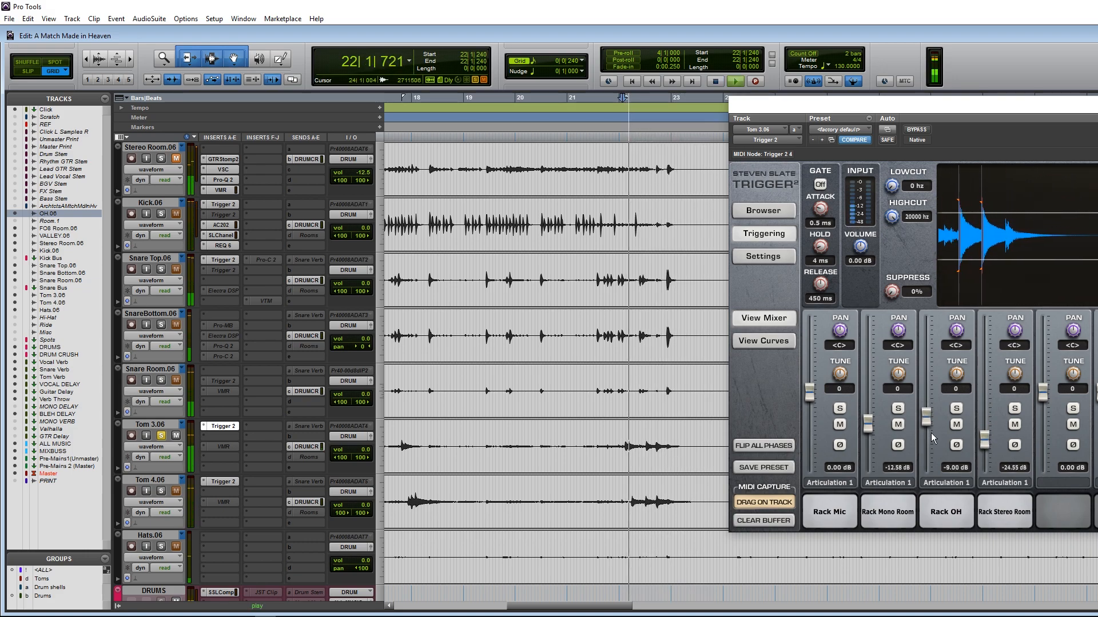
key(space)
- Solo Tom 4.06 together with Tom 3.06 and replay the fill from 22|1|000 to hear both toms
click(160, 491)
key(space)
key(space)
click(619, 437)
key(space)
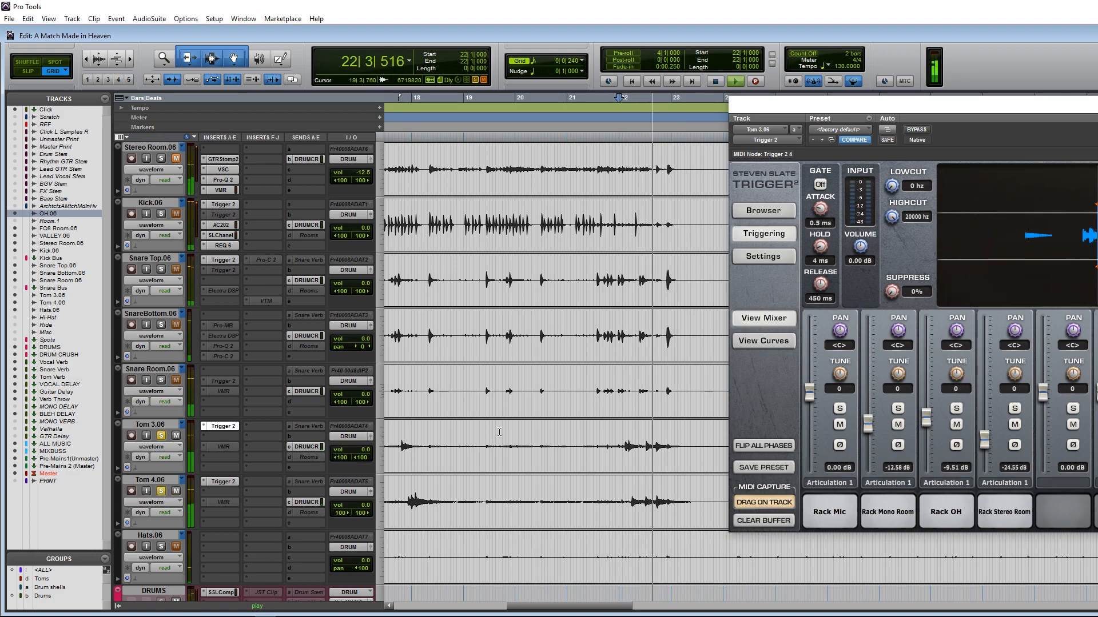
key(space)
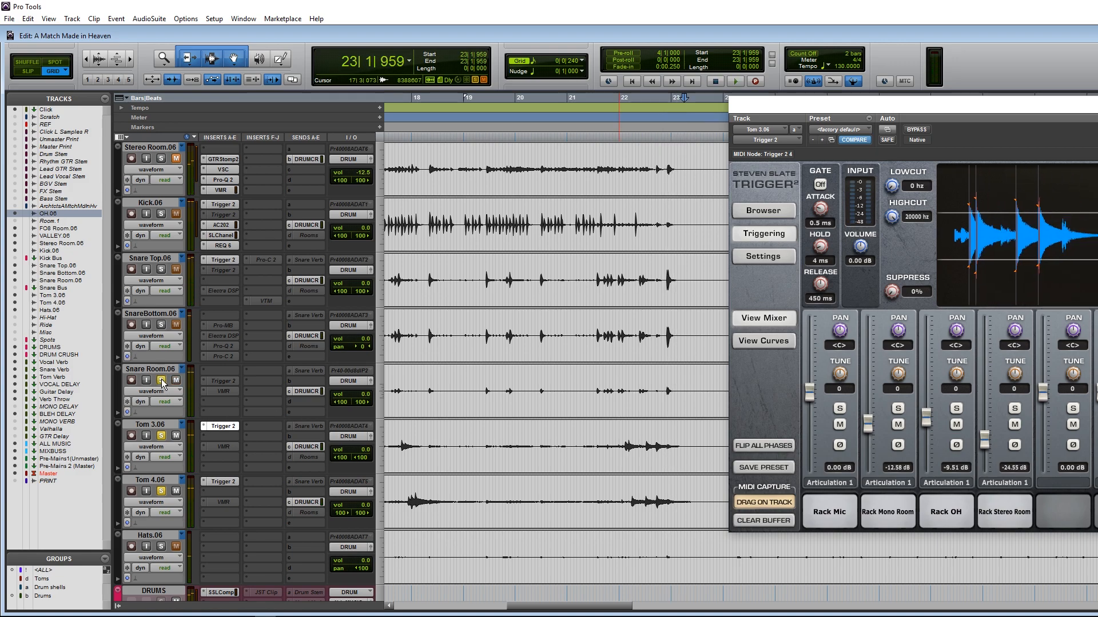
- Solo Snare Top.06, Kick.06 and OH.06 along with the toms and play the drums from 21|2|480
scroll(169, 327, up, 2)
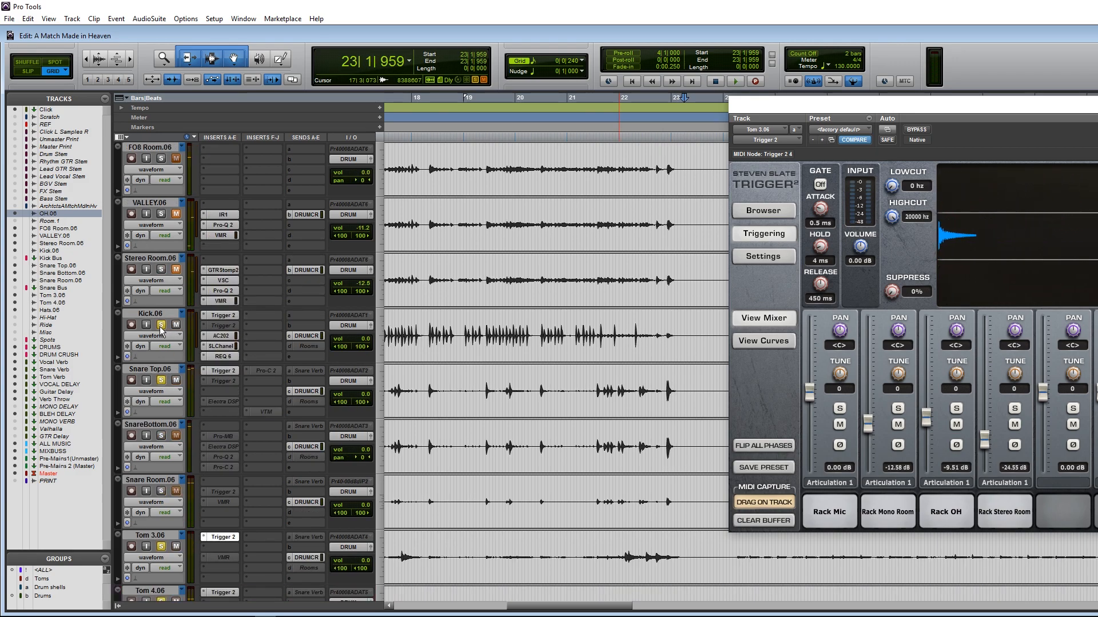
scroll(159, 325, up, 3)
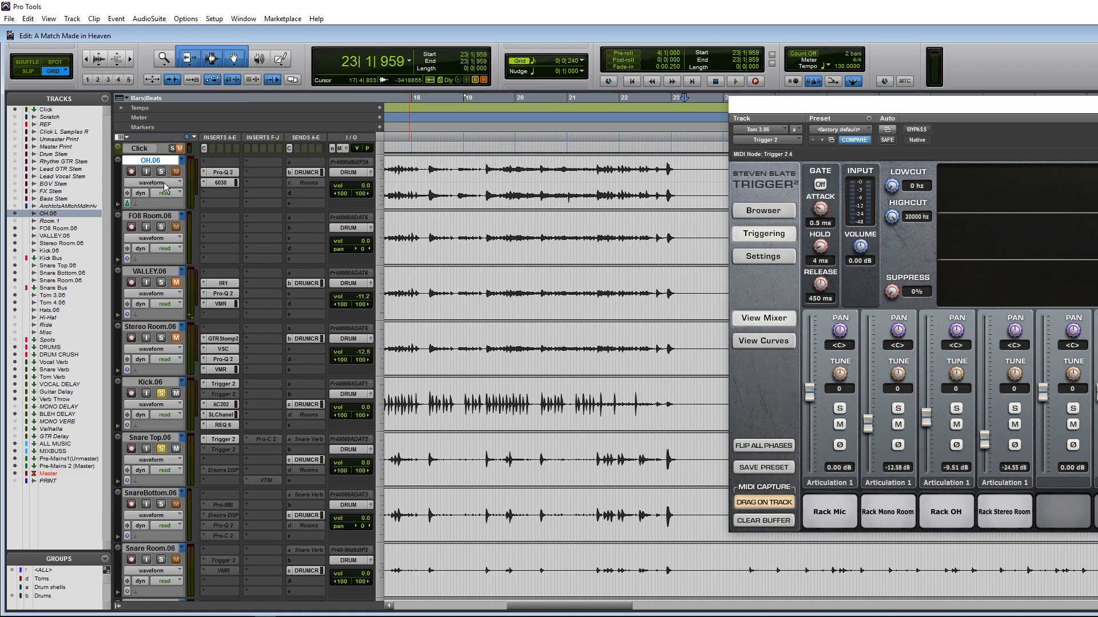
scroll(259, 287, down, 6)
scroll(196, 311, up, 6)
click(586, 231)
key(space)
scroll(617, 302, down, 3)
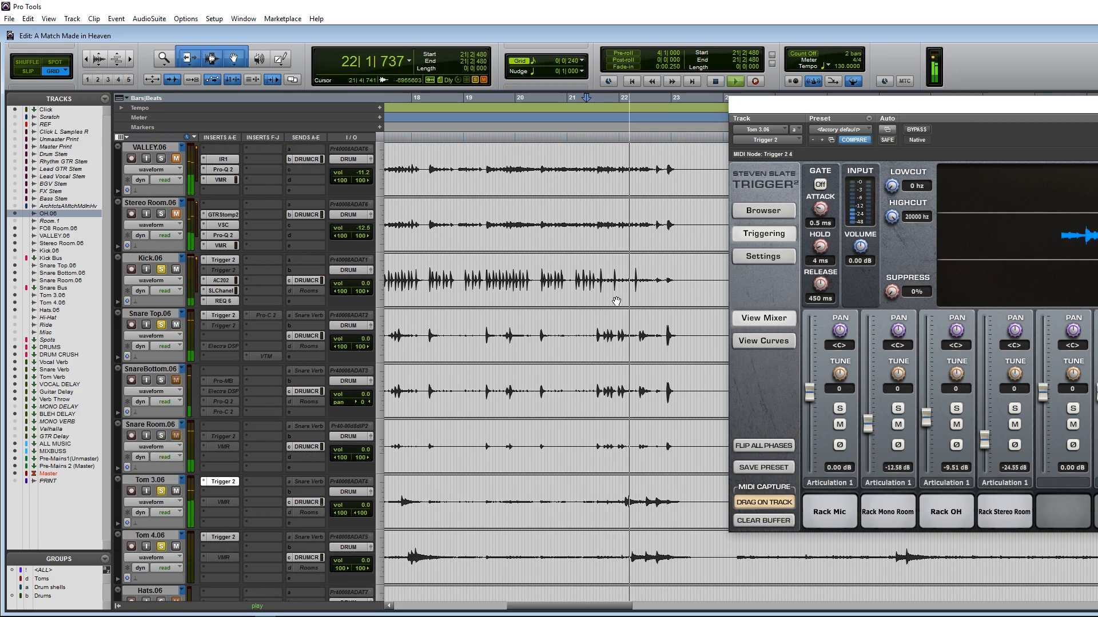
key(space)
- Close the Tom 3.06 Trigger 2 window and listen to the soloed drums from 16|1|720
click(1097, 104)
key(r)
key(r)
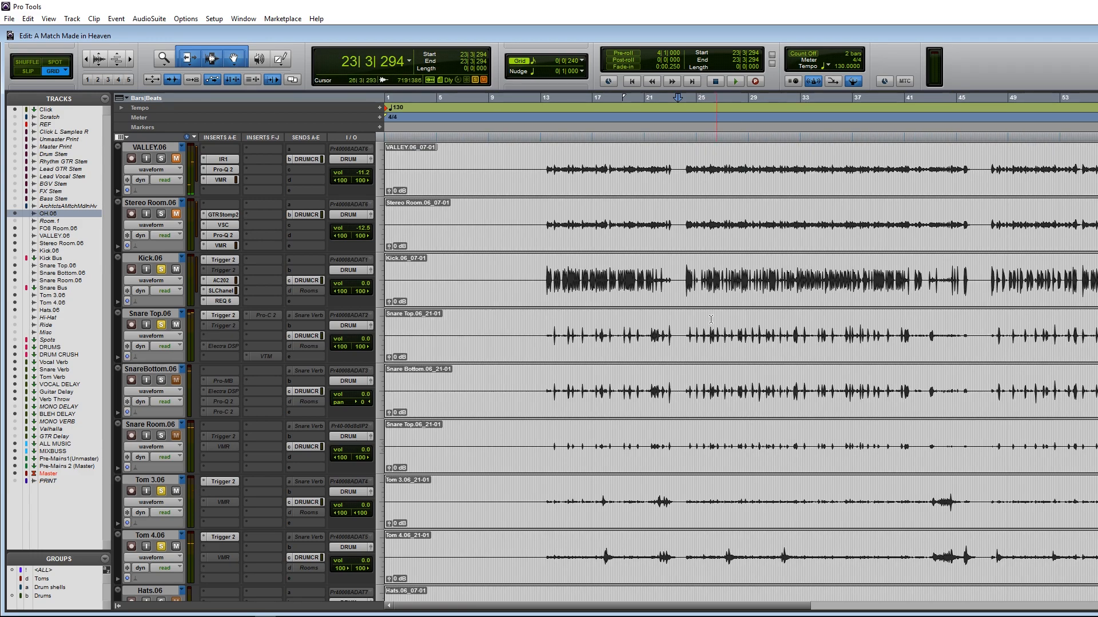
scroll(663, 361, up, 3)
click(582, 388)
key(space)
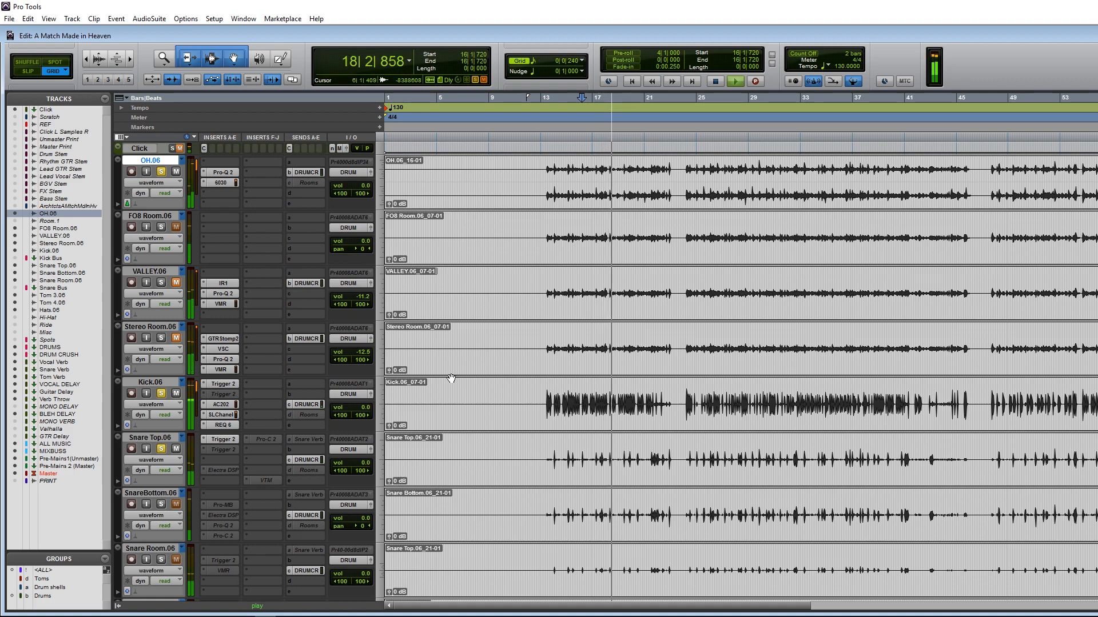
key(space)
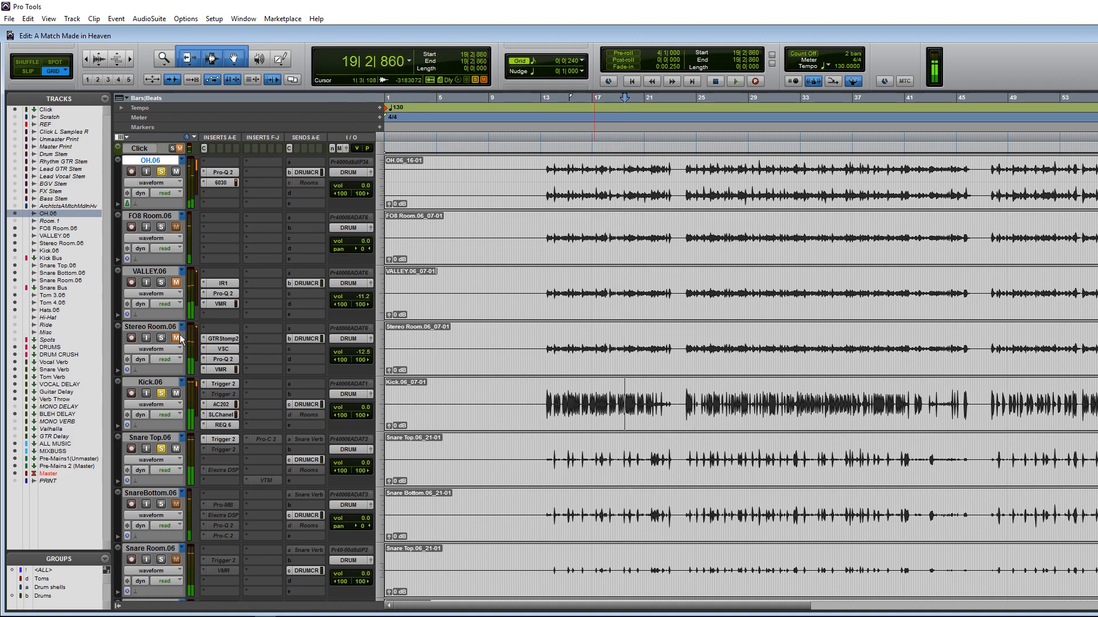
- Unmute and solo Stereo Room.06, VALLEY.06 and FO8 Room.06, and play the drums from 19|2|860
click(161, 338)
click(162, 283)
click(161, 227)
key(space)
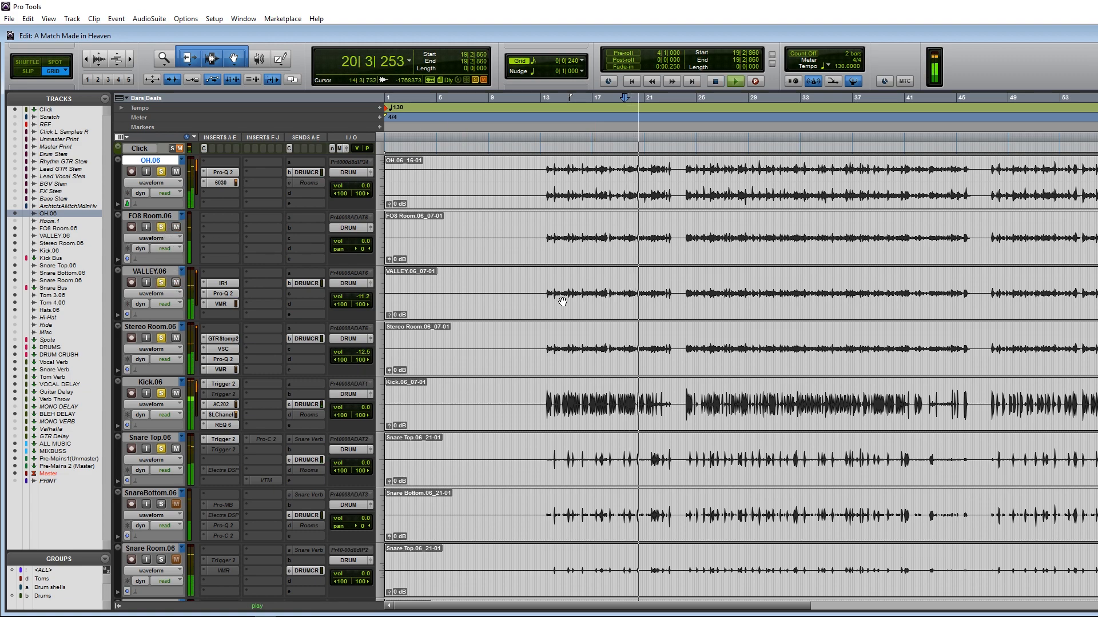
- Set the volume of Stereo Room.06 to -17.7 dB and VALLEY.06 to -18.5 dB during playback
scroll(305, 421, down, 2)
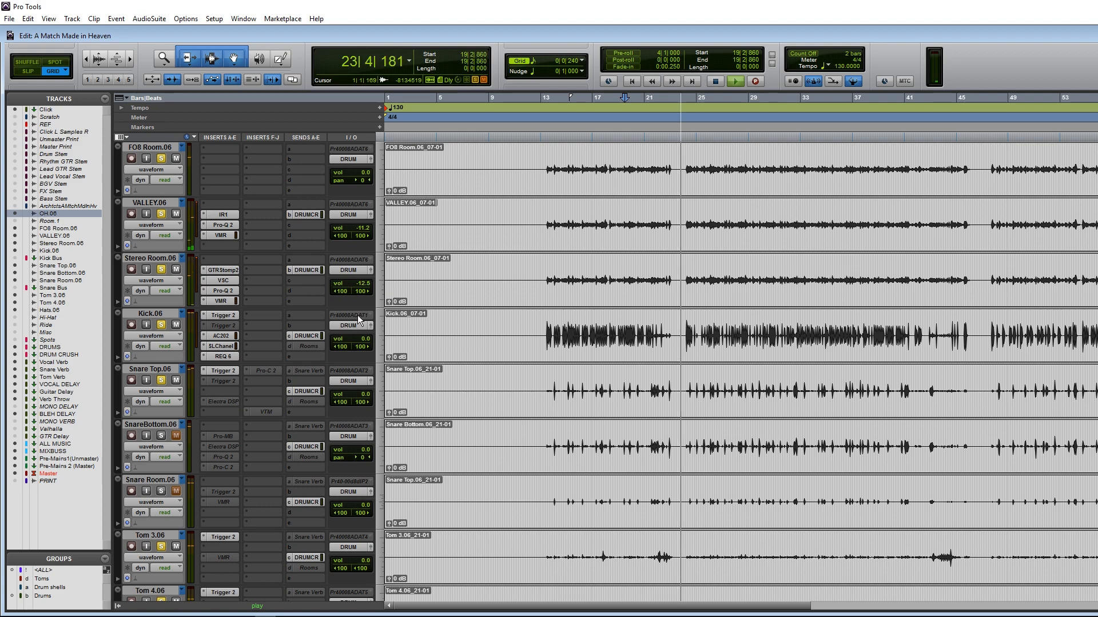
drag(353, 284, 366, 269)
drag(351, 227, 360, 242)
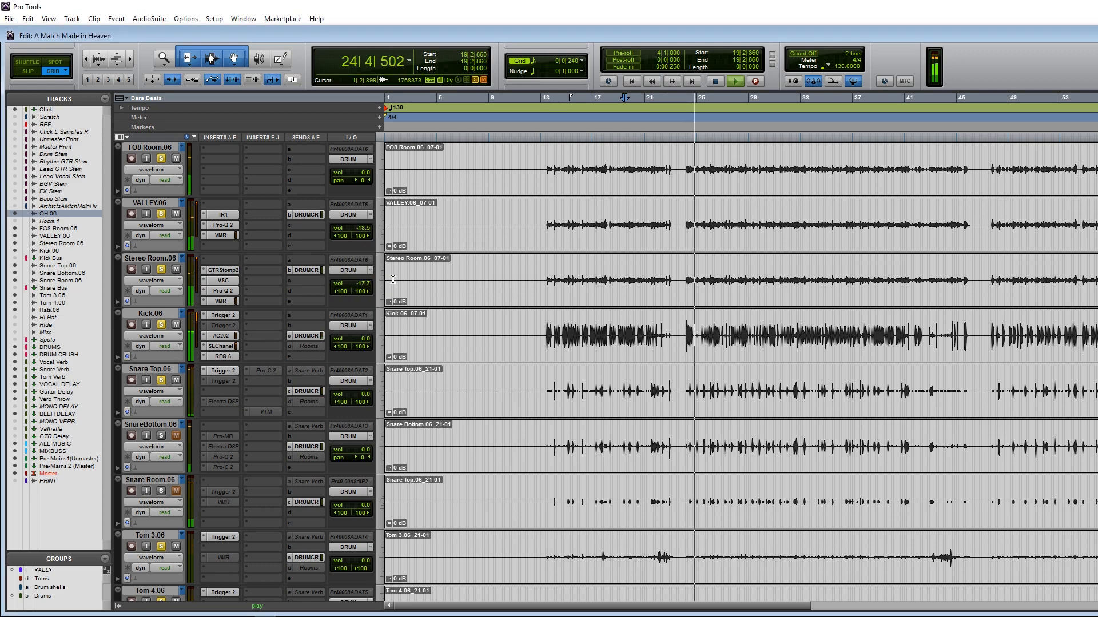
- Bypass Trigger 2 on Tom 4.06, Tom 3.06, Snare Top.06 and Kick.06 to hear the drums without samples
scroll(448, 305, down, 3)
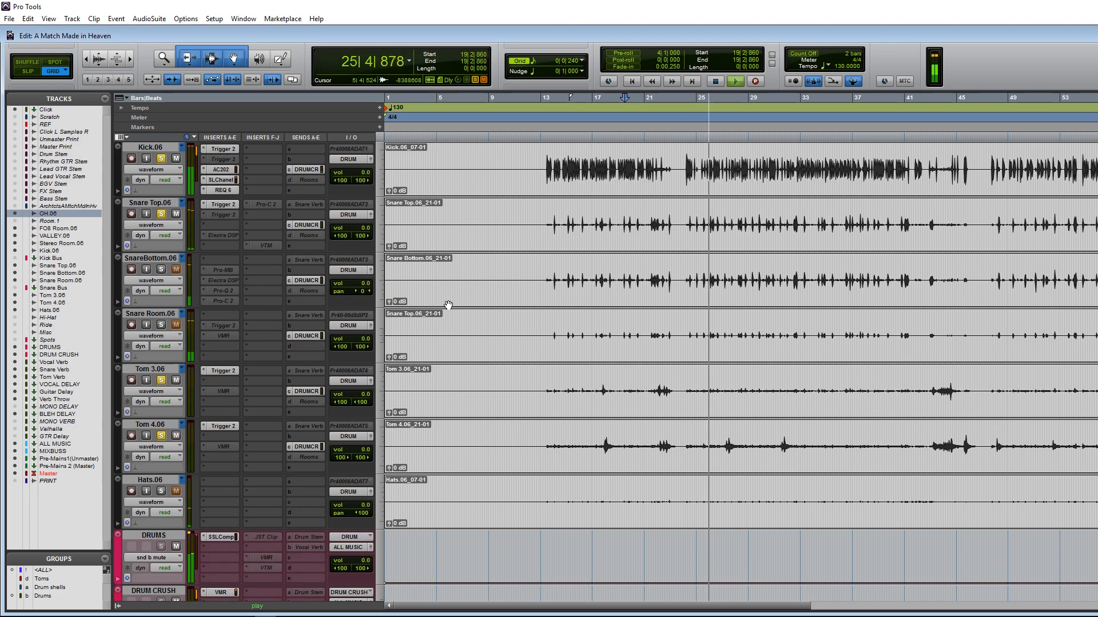
scroll(448, 305, up, 1)
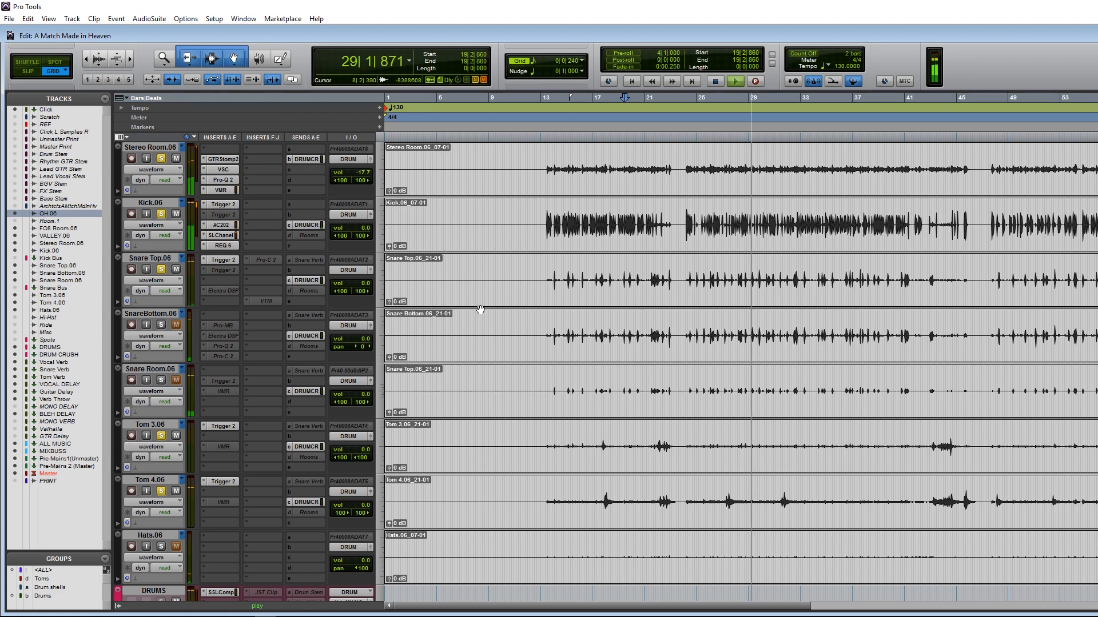
ctrl+click(223, 482)
ctrl+click(223, 428)
scroll(218, 389, up, 2)
ctrl+click(221, 369)
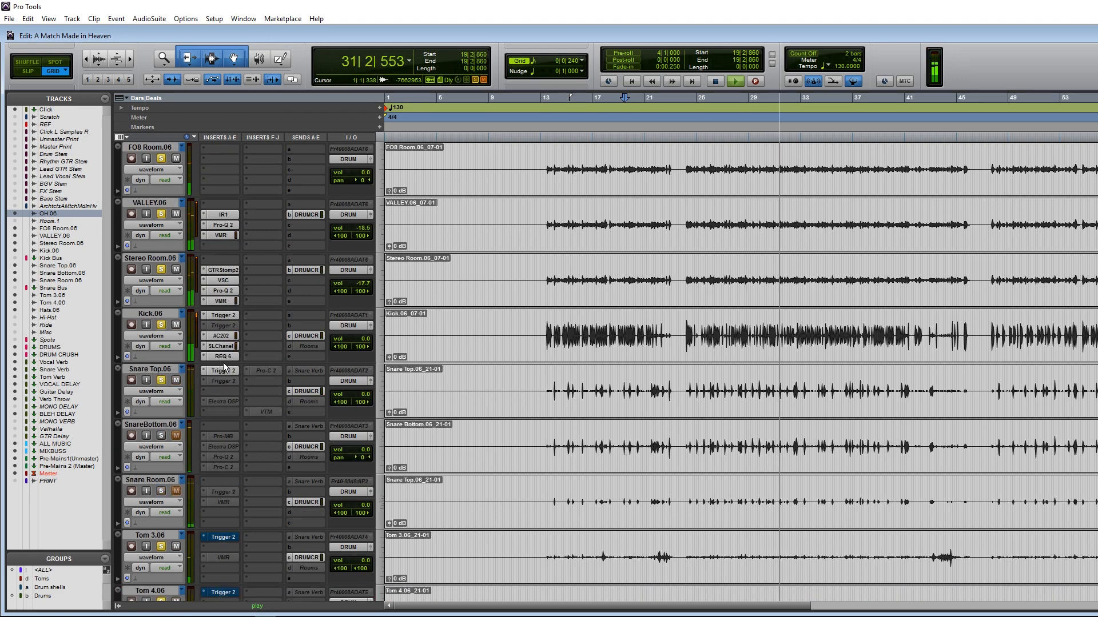
ctrl+click(220, 316)
- Re-enable Trigger 2 on Kick.06, Snare Top.06, Tom 3.06 and Tom 4.06 to compare the sampled sound, and stop playback
ctrl+click(221, 317)
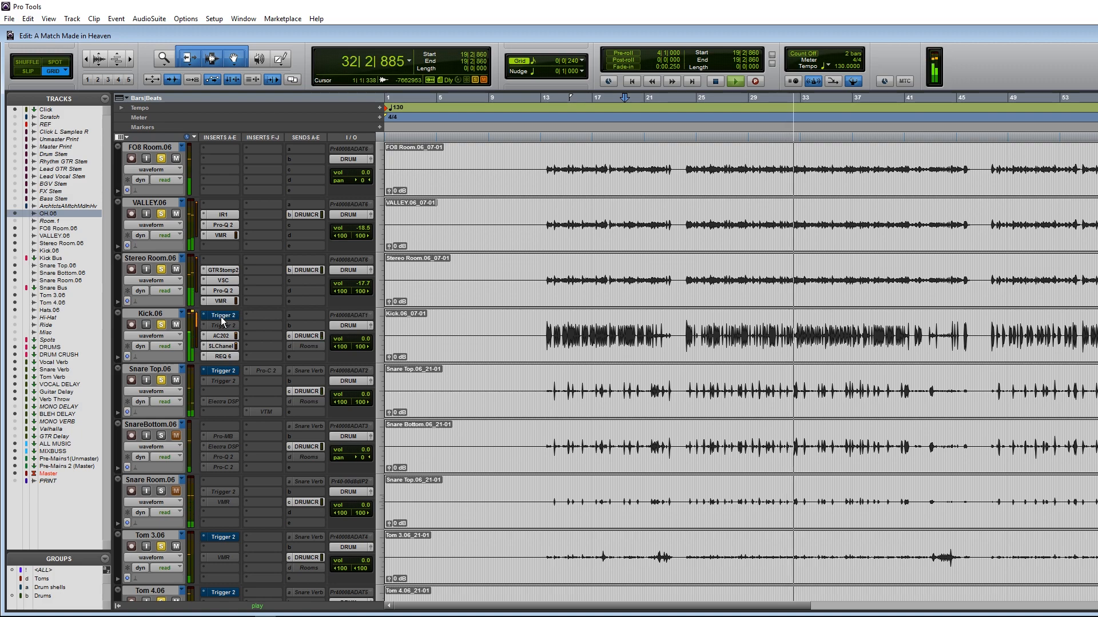
ctrl+click(228, 373)
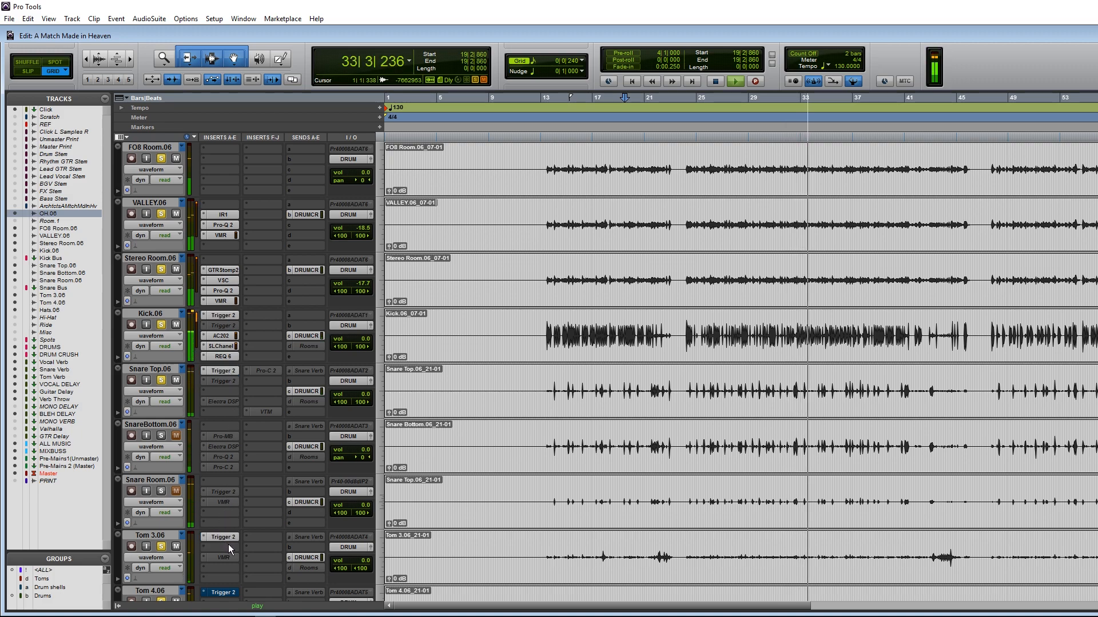
scroll(228, 544, down, 2)
scroll(557, 480, down, 1)
key(space)
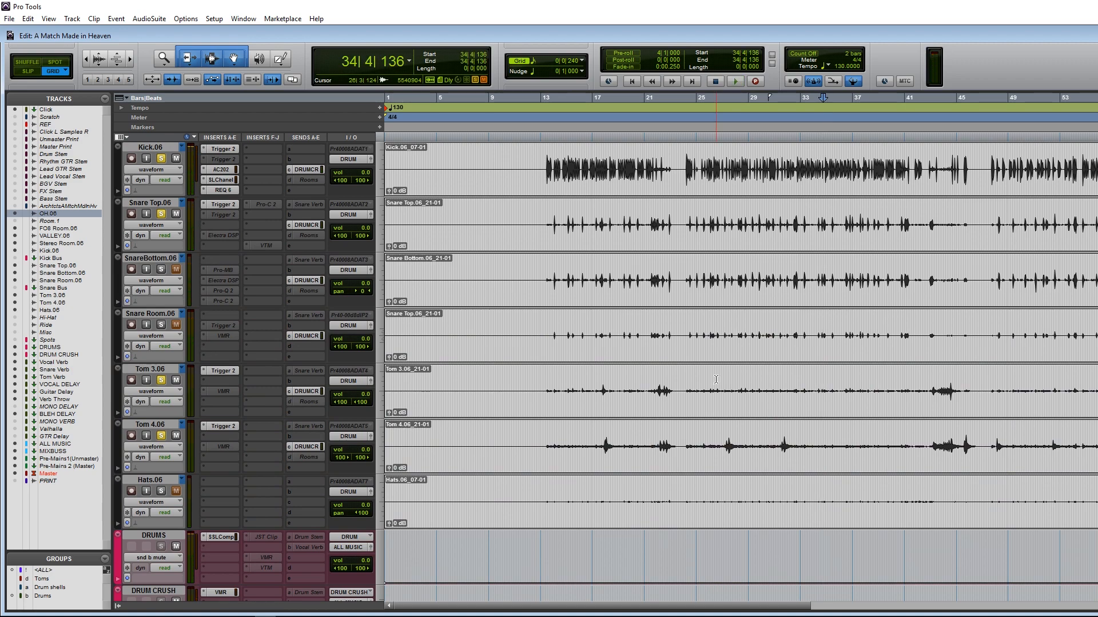
scroll(271, 264, up, 2)
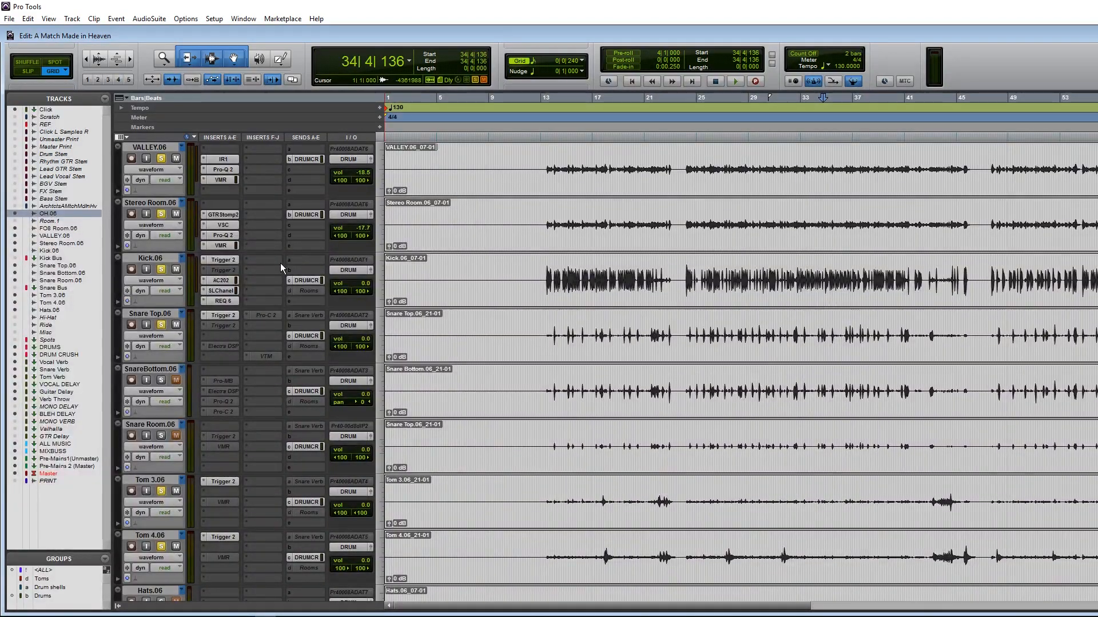